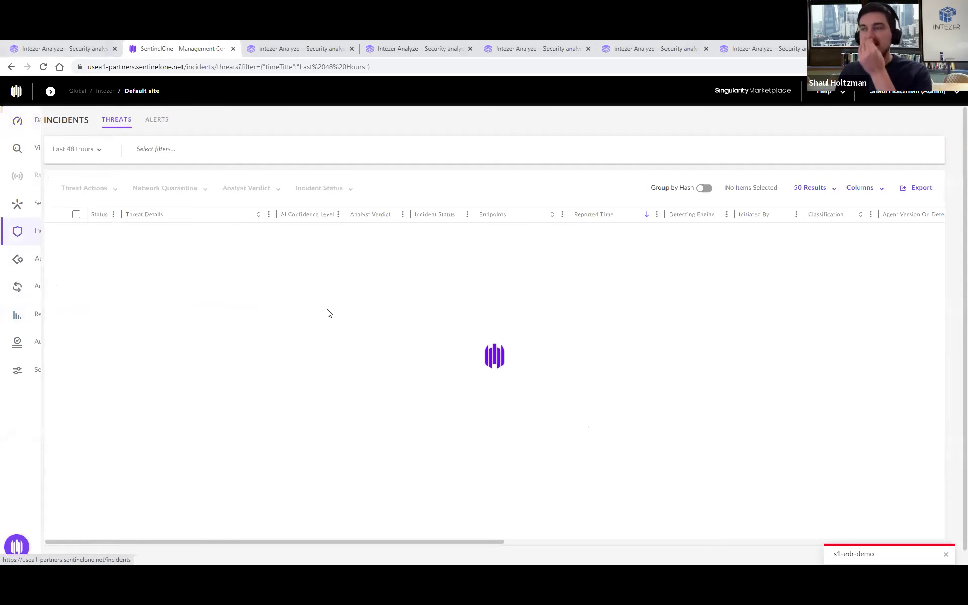
Step: Review the threats from the last 48 hours and open the sync64.exe incident
{"action": "scroll", "coordinate": [340, 329], "scroll_direction": "down", "scroll_amount": 6}
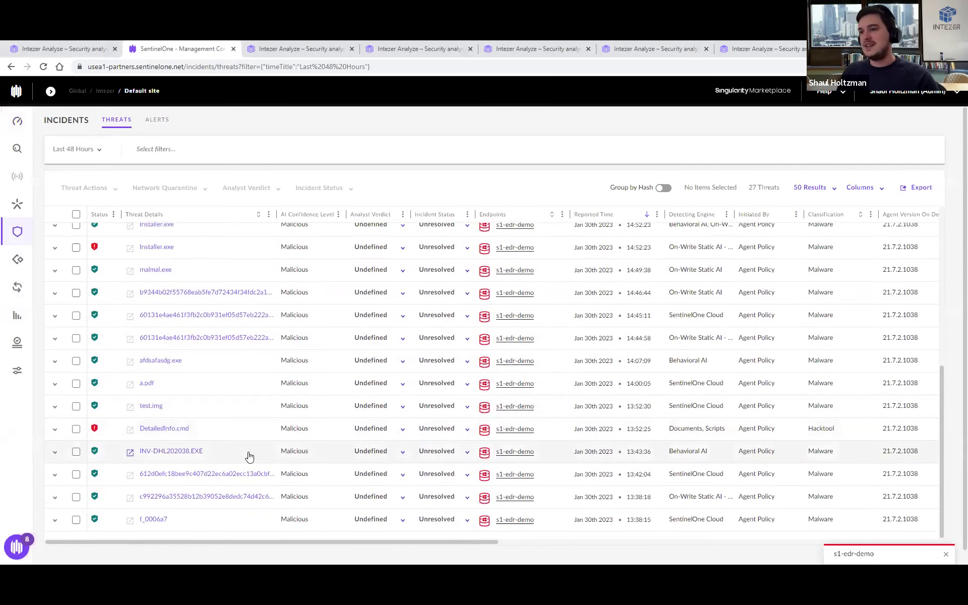
{"action": "scroll", "coordinate": [249, 456], "scroll_direction": "up", "scroll_amount": 6}
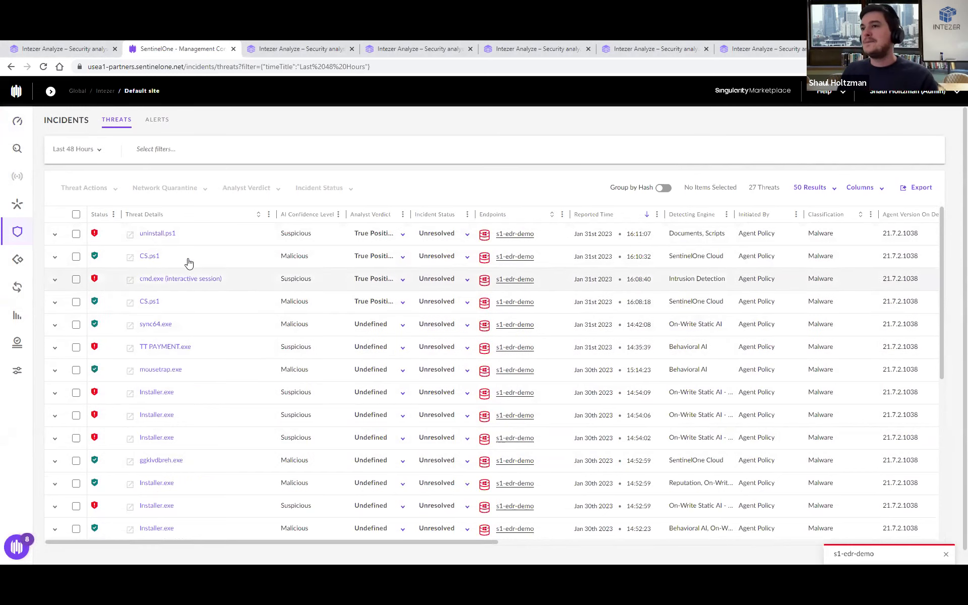
{"action": "left_click", "coordinate": [160, 327]}
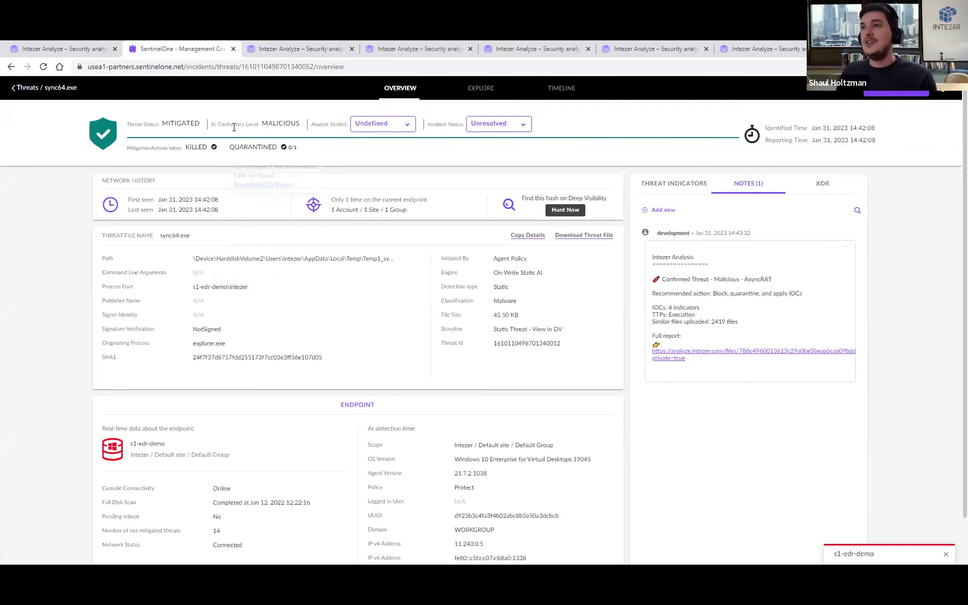
Step: Examine the incident's mitigation actions and the Intezer note's malware family, IOC and similar-file lines
{"action": "mouse_move", "coordinate": [263, 153]}
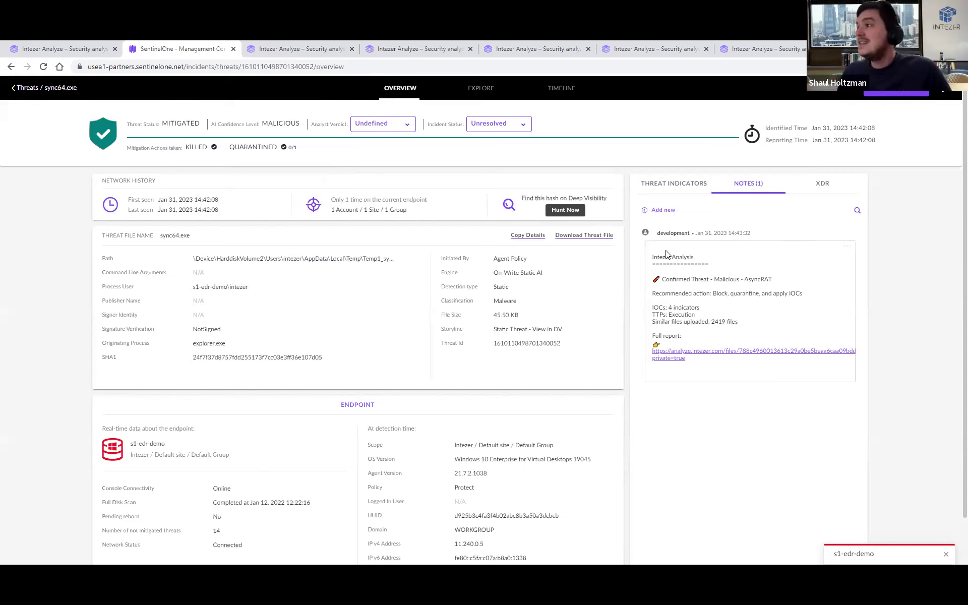
{"action": "left_click_drag", "start_coordinate": [746, 280], "coordinate": [779, 281]}
{"action": "left_click", "coordinate": [679, 308]}
{"action": "left_click_drag", "start_coordinate": [680, 307], "coordinate": [647, 302]}
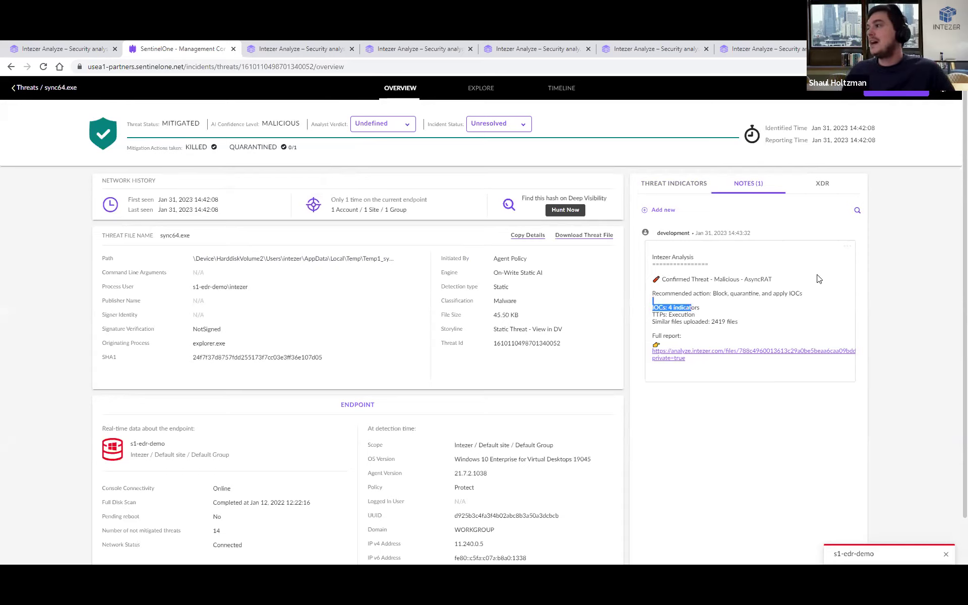
{"action": "left_click", "coordinate": [715, 321]}
{"action": "left_click_drag", "start_coordinate": [711, 321], "coordinate": [724, 328]}
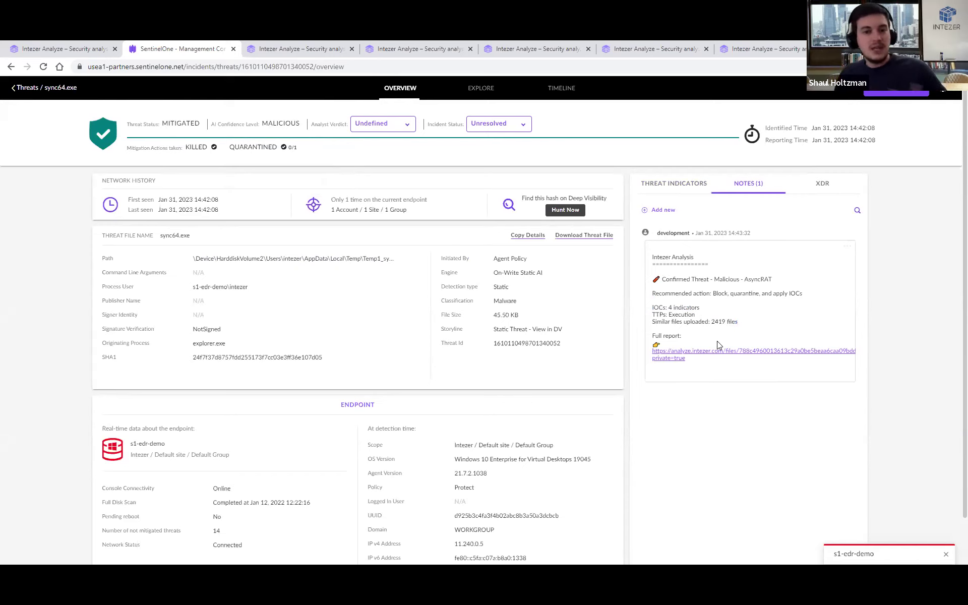
Step: Return to the threat list, reopen the sync64.exe incident and examine its file path and endpoint details
{"action": "left_click", "coordinate": [25, 90]}
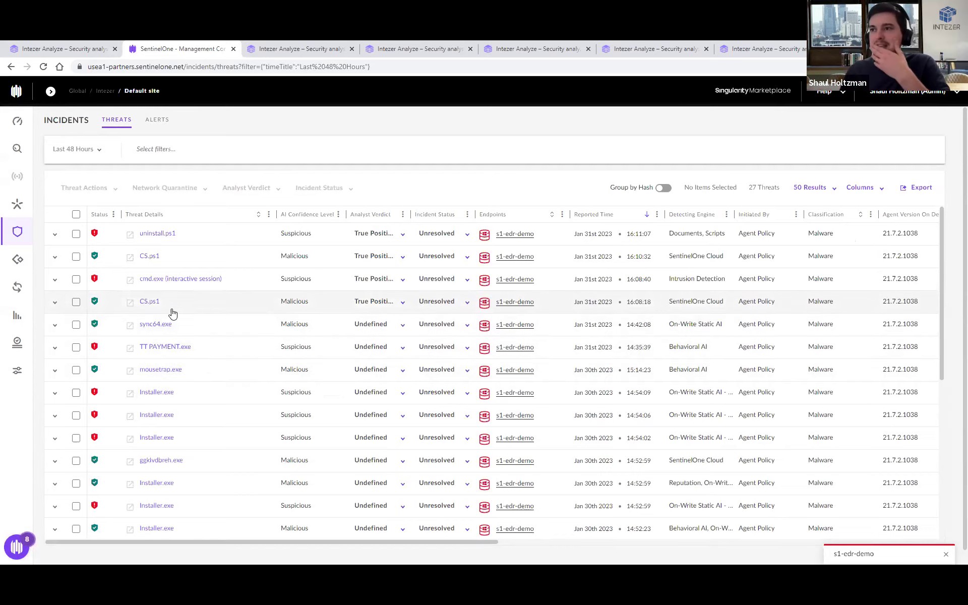
{"action": "left_click", "coordinate": [156, 326]}
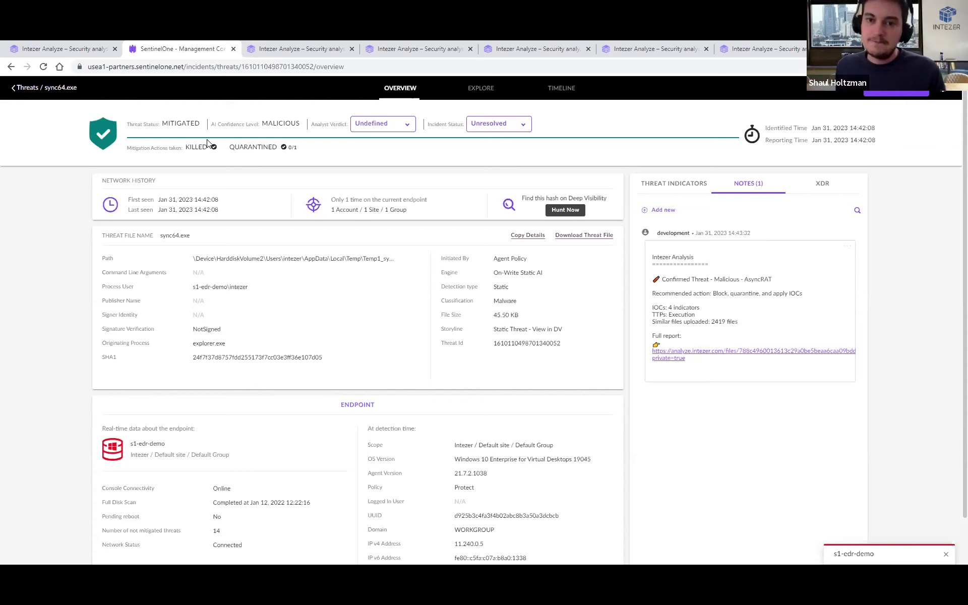
{"action": "mouse_move", "coordinate": [214, 149]}
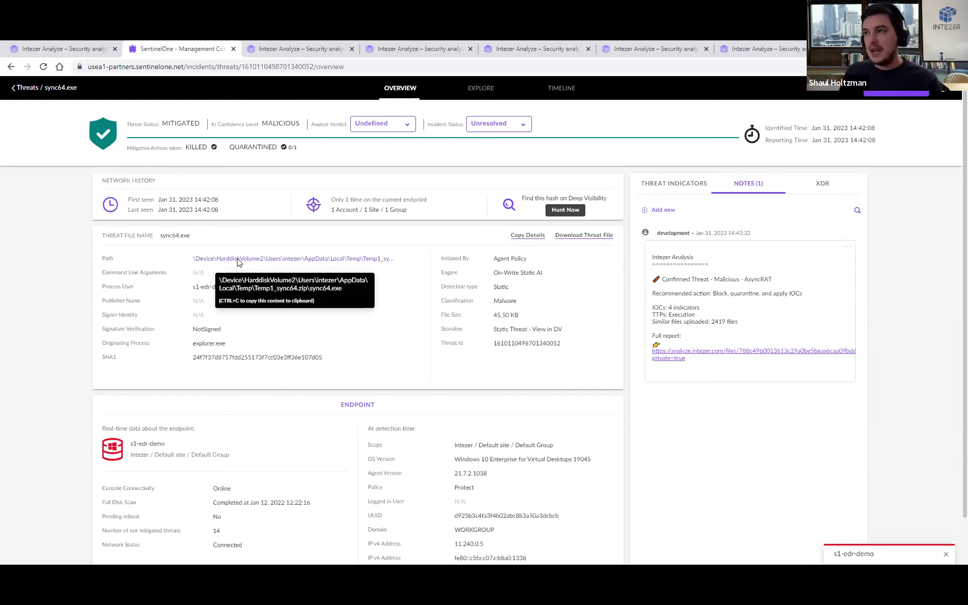
{"action": "scroll", "coordinate": [305, 441], "scroll_direction": "down", "scroll_amount": 1}
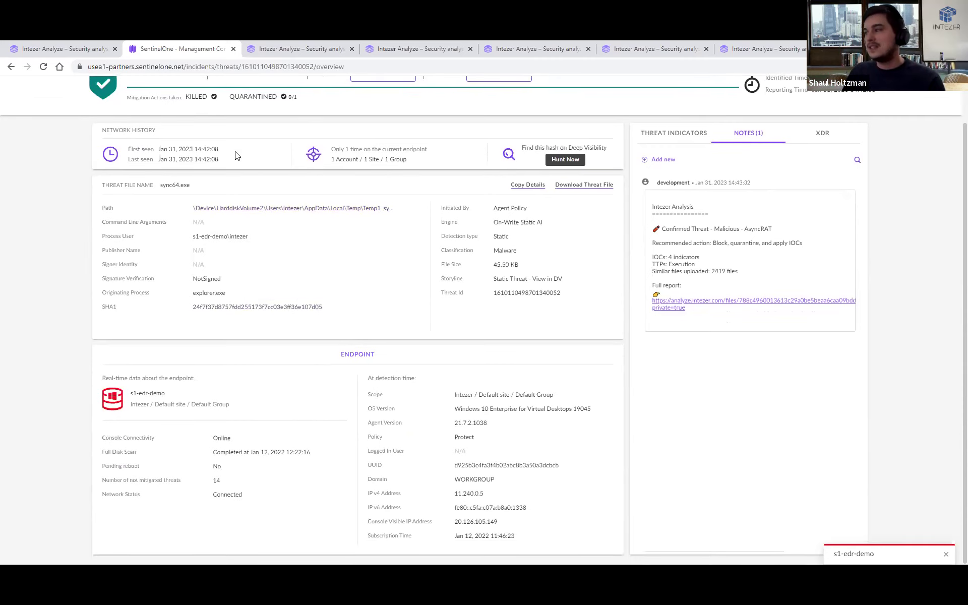
{"action": "scroll", "coordinate": [326, 271], "scroll_direction": "up", "scroll_amount": 1}
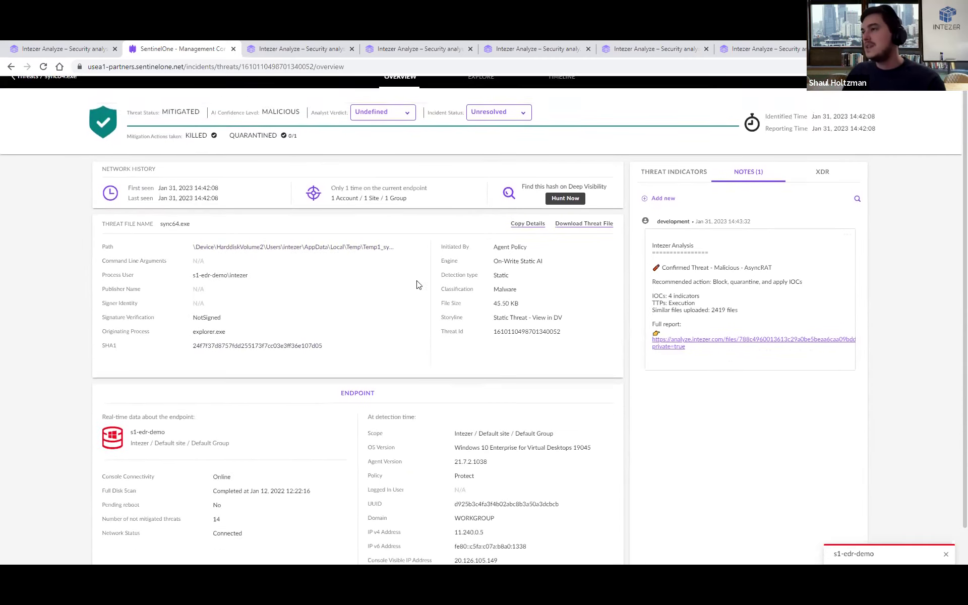
{"action": "scroll", "coordinate": [571, 244], "scroll_direction": "down", "scroll_amount": 1}
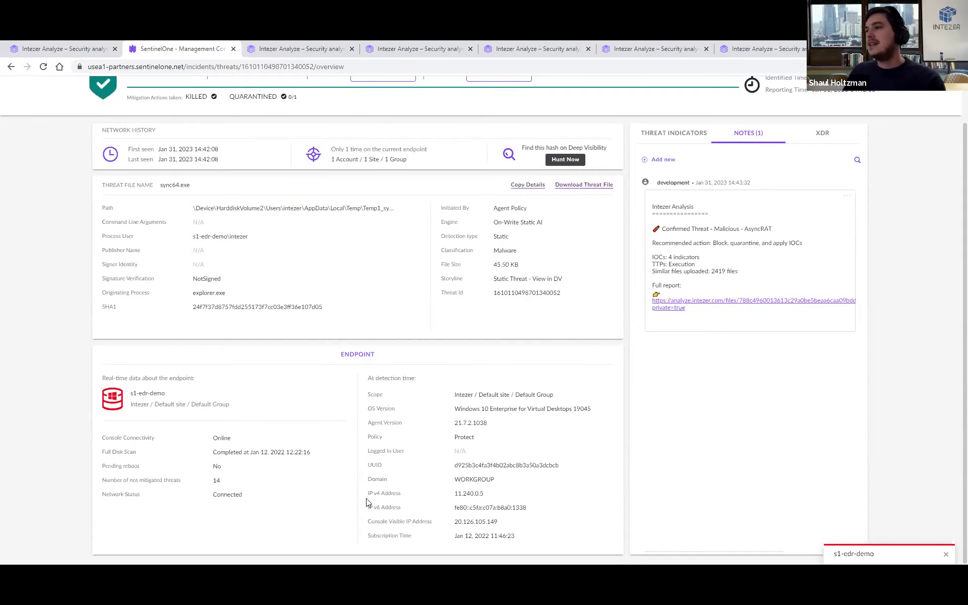
{"action": "scroll", "coordinate": [542, 461], "scroll_direction": "up", "scroll_amount": 1}
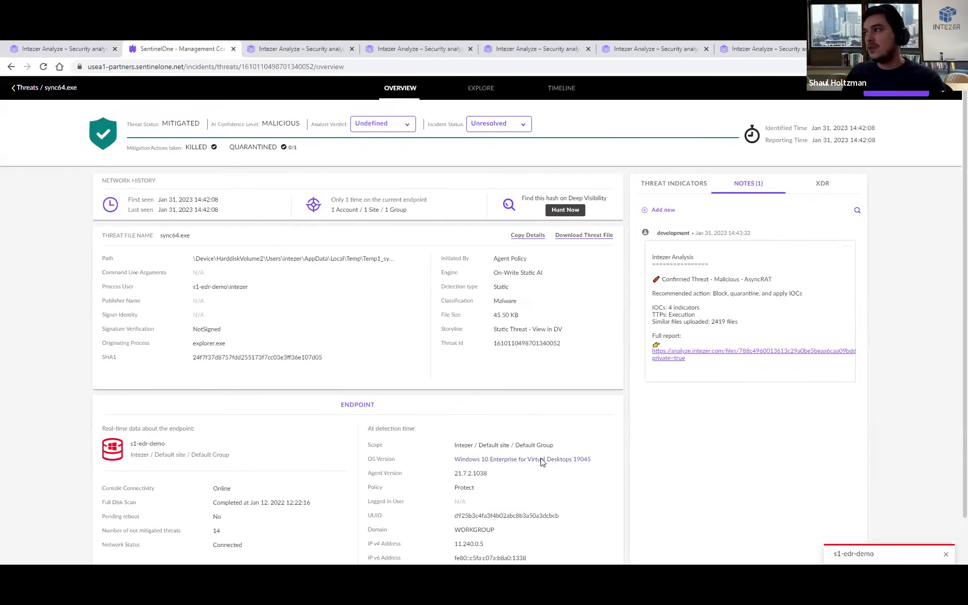
Step: Check the threat indicators, return to the incident notes and open the full Intezer report linked there
{"action": "left_click", "coordinate": [702, 185]}
{"action": "left_click", "coordinate": [747, 187]}
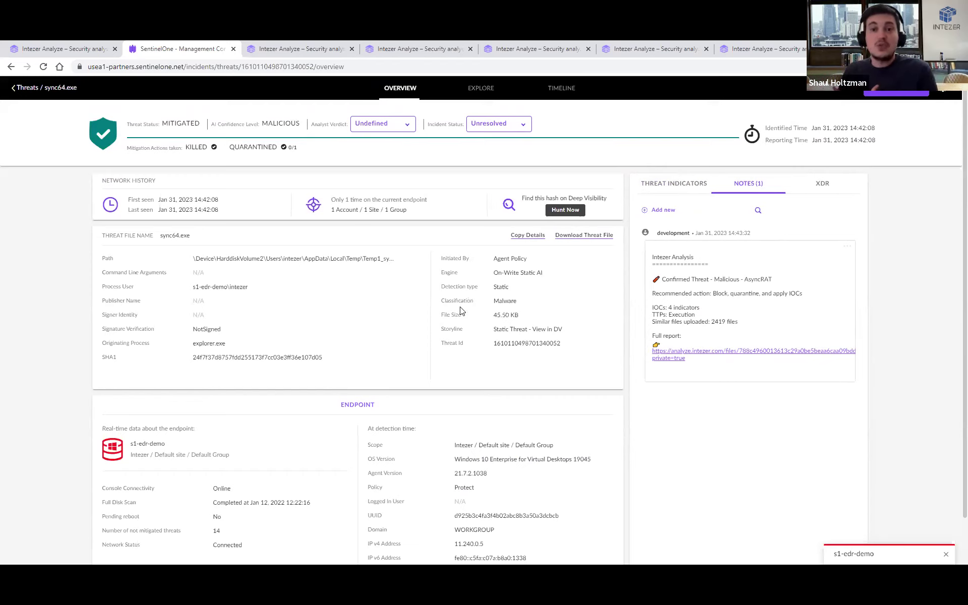
{"action": "left_click", "coordinate": [792, 353]}
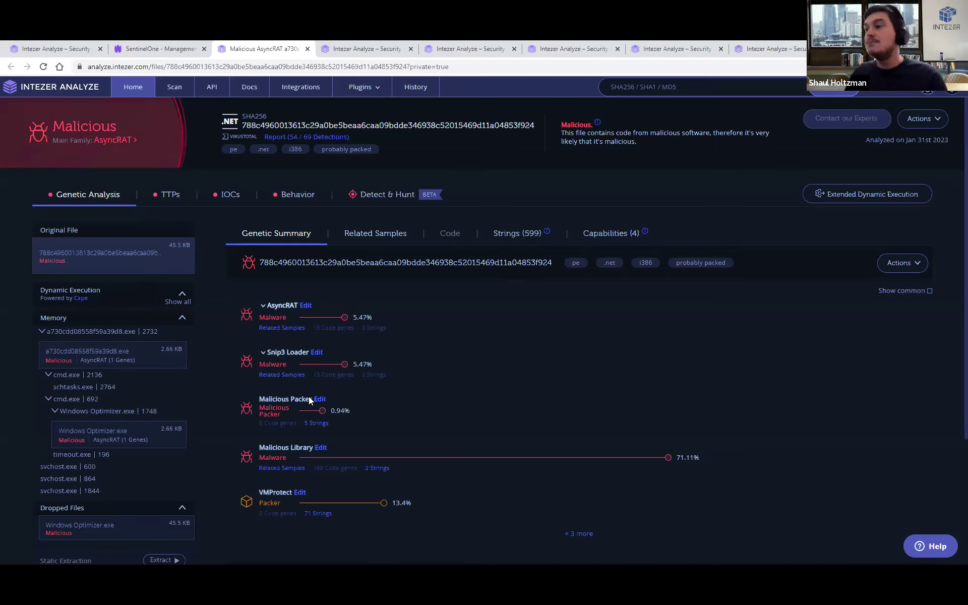
Step: Inspect the Windows Optimizer.exe memory module and expand its AsyncRAT entry to highlight the family description
{"action": "triple_click", "coordinate": [140, 429]}
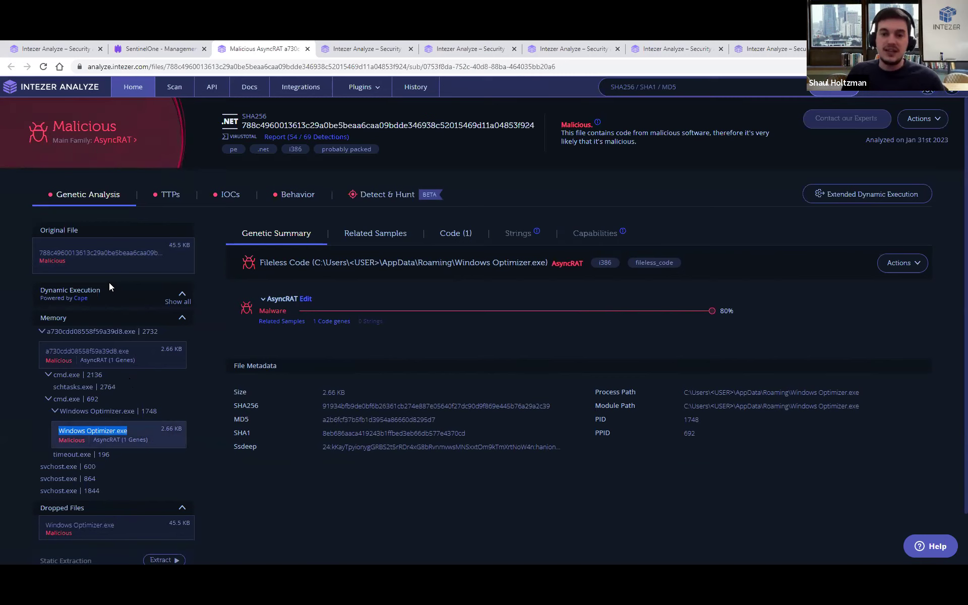
{"action": "left_click", "coordinate": [276, 303]}
{"action": "left_click_drag", "start_coordinate": [313, 329], "coordinate": [475, 333]}
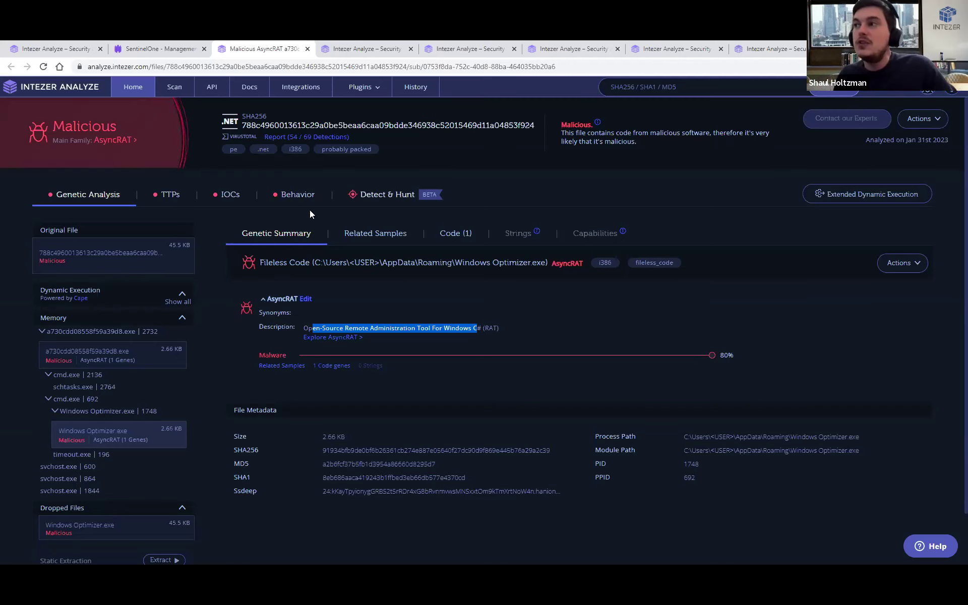
Step: Open the file's TTPs, expand the full technique list and highlight the Sandboxie detection technique
{"action": "left_click", "coordinate": [168, 191]}
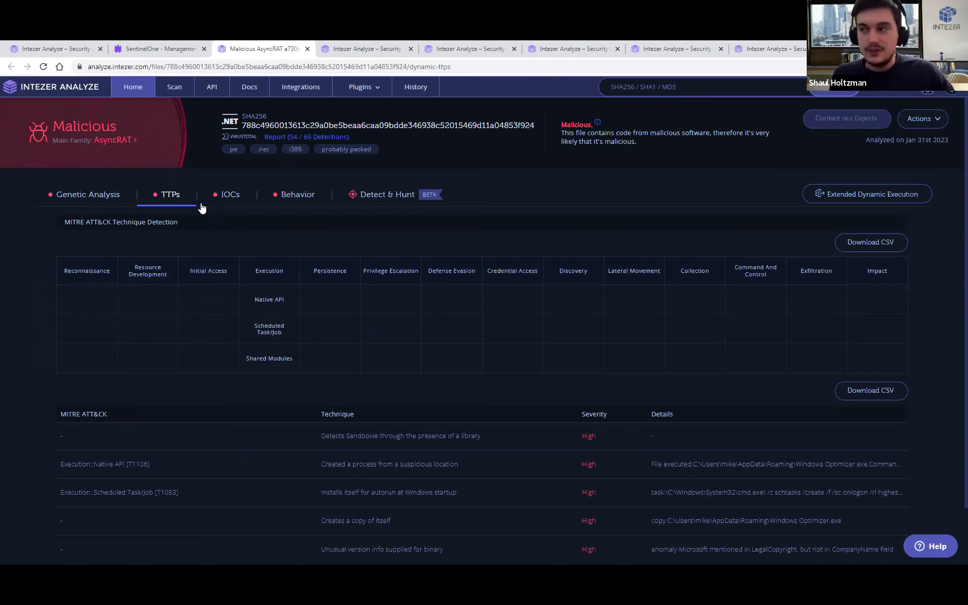
{"action": "scroll", "coordinate": [227, 276], "scroll_direction": "down", "scroll_amount": 1}
{"action": "left_click", "coordinate": [482, 505]}
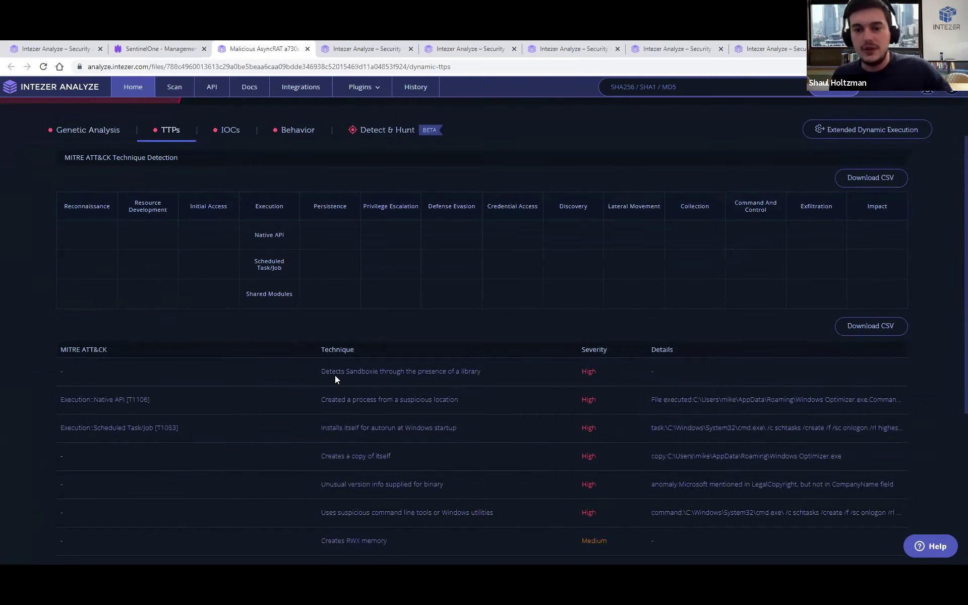
{"action": "scroll", "coordinate": [334, 359], "scroll_direction": "down", "scroll_amount": 2}
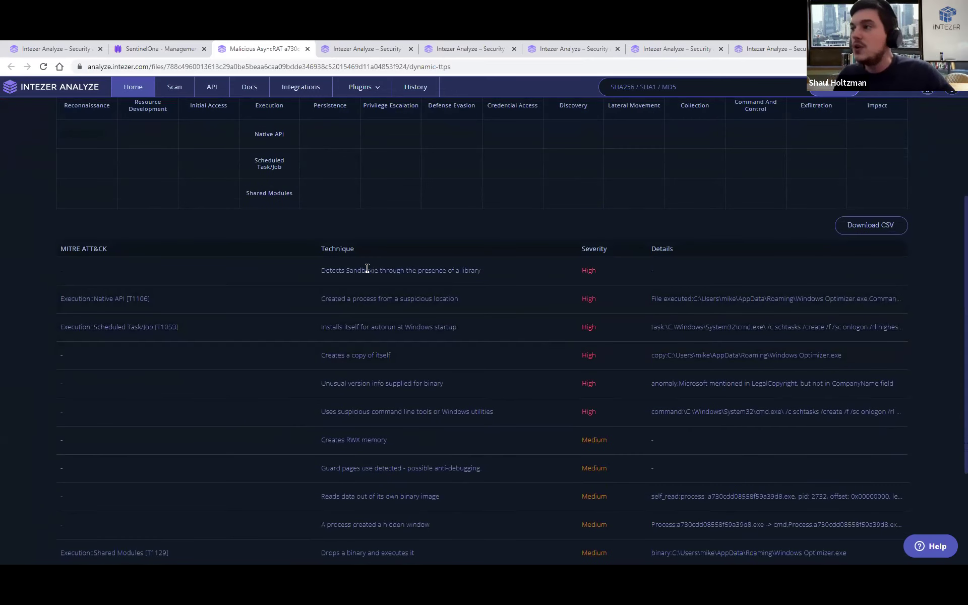
{"action": "left_click_drag", "start_coordinate": [508, 277], "coordinate": [311, 280]}
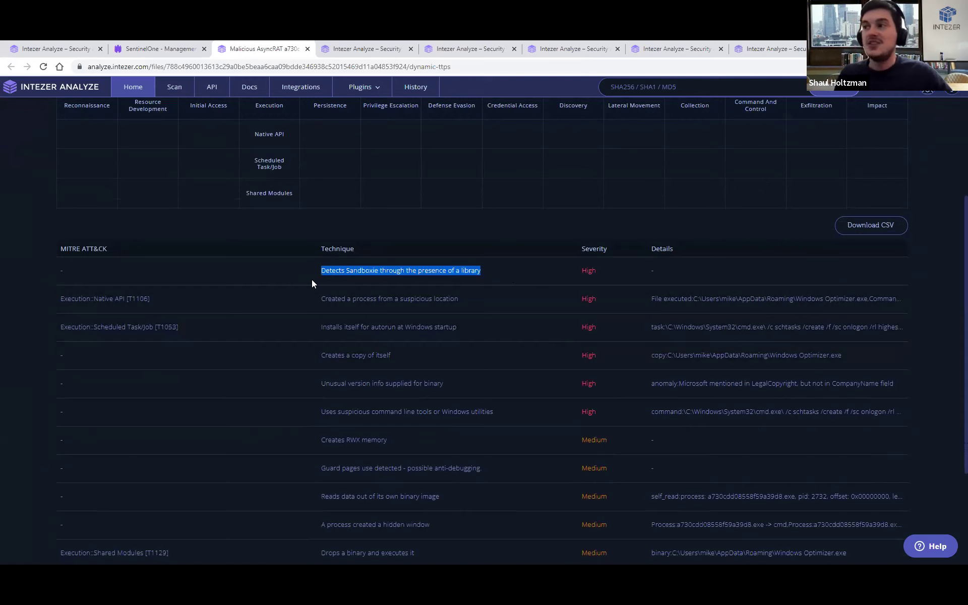
{"action": "left_click", "coordinate": [354, 280]}
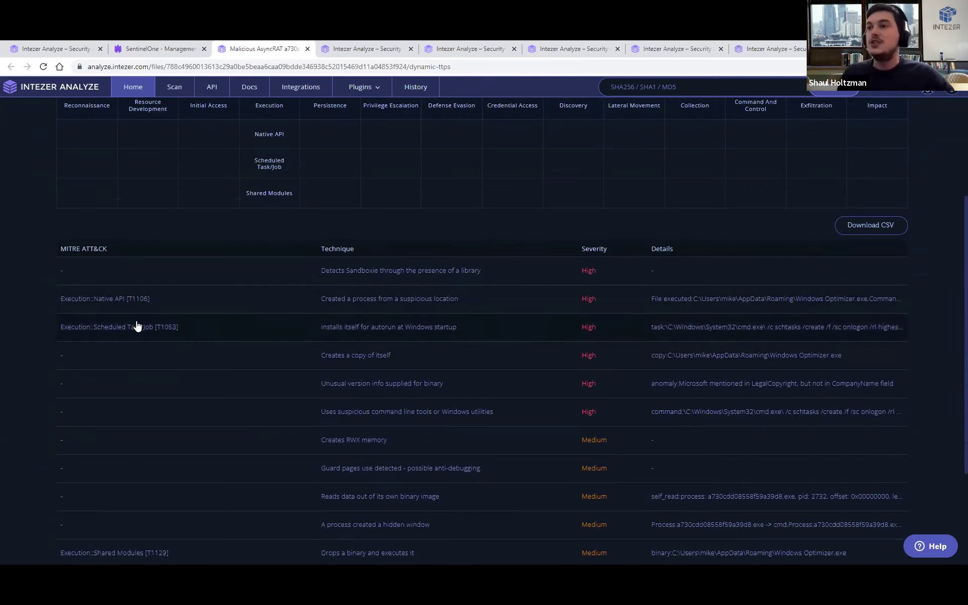
Step: Expand the details of the "Installs itself for autorun" and "Creates a copy of itself" techniques and review the remaining techniques
{"action": "left_click", "coordinate": [115, 328]}
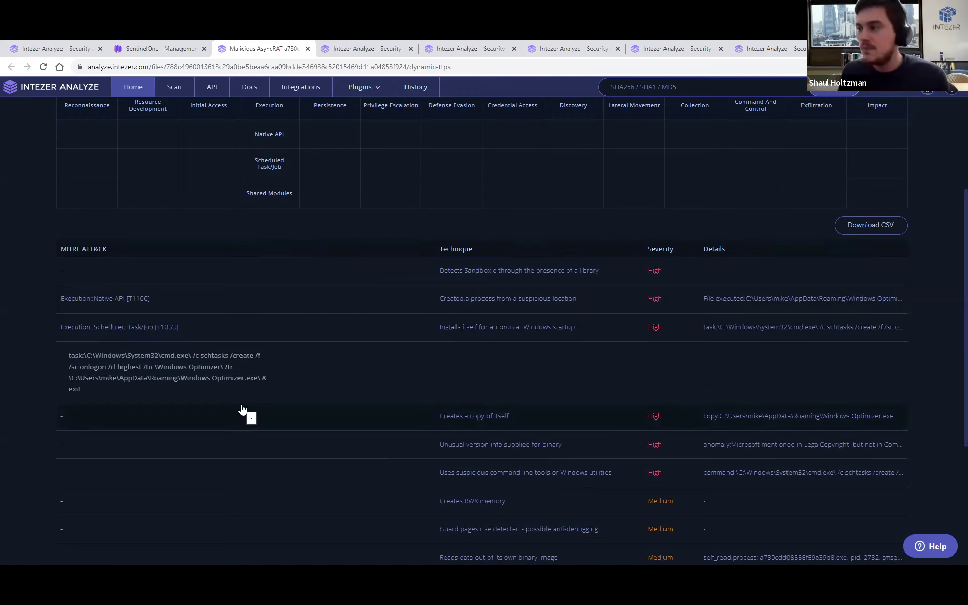
{"action": "left_click", "coordinate": [470, 419]}
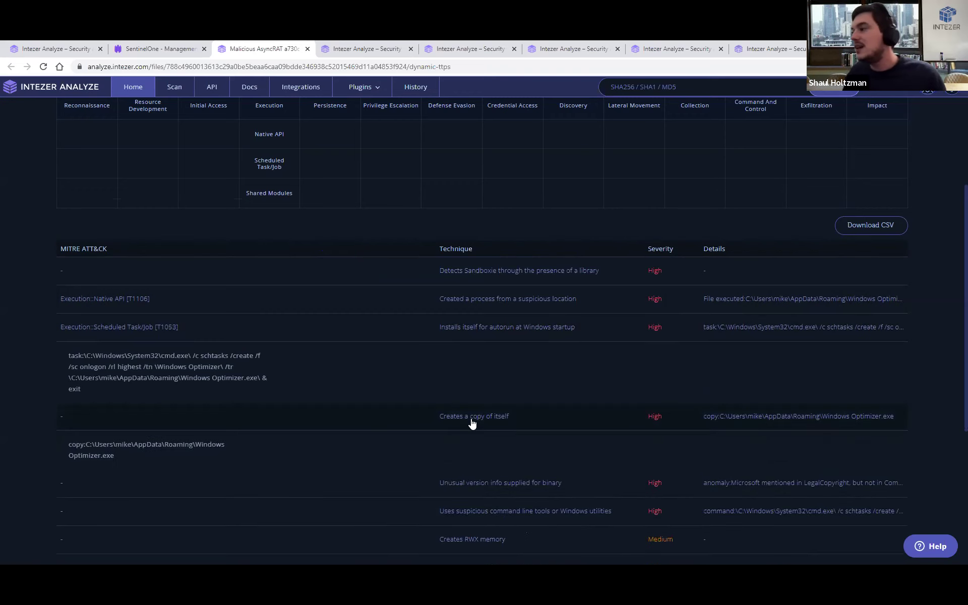
{"action": "left_click_drag", "start_coordinate": [143, 445], "coordinate": [176, 452]}
{"action": "left_click", "coordinate": [153, 452]}
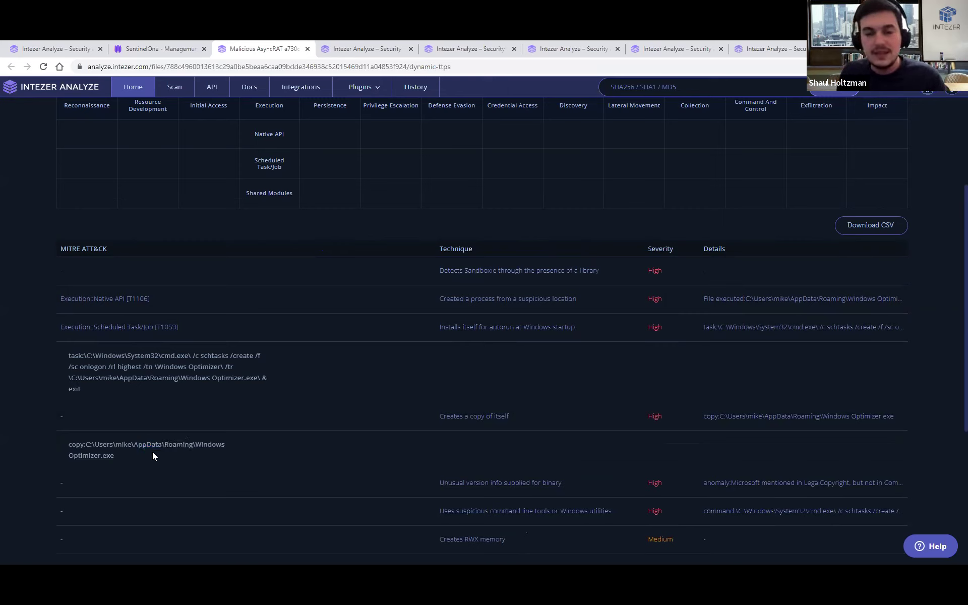
{"action": "scroll", "coordinate": [204, 457], "scroll_direction": "down", "scroll_amount": 4}
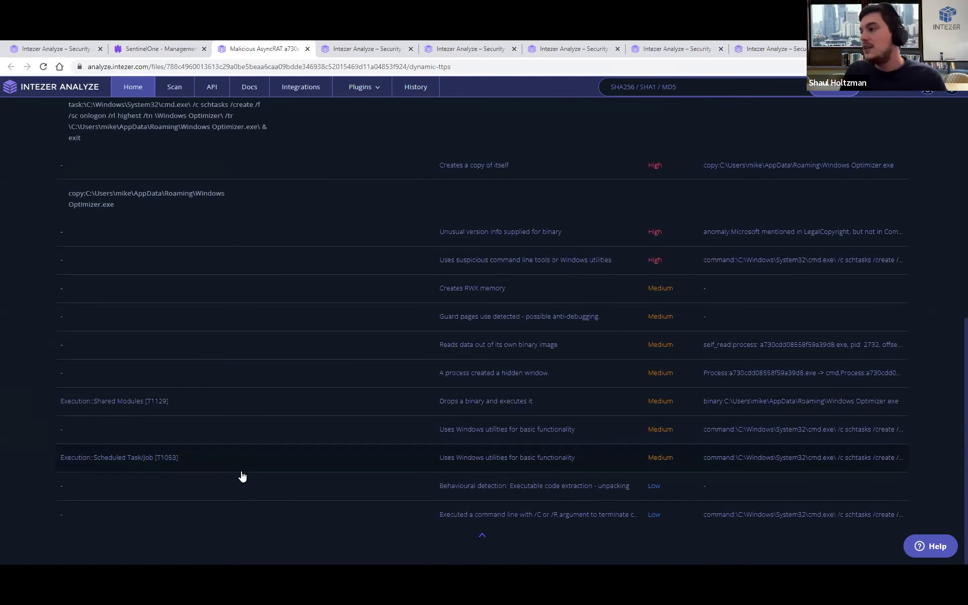
{"action": "scroll", "coordinate": [388, 463], "scroll_direction": "up", "scroll_amount": 6}
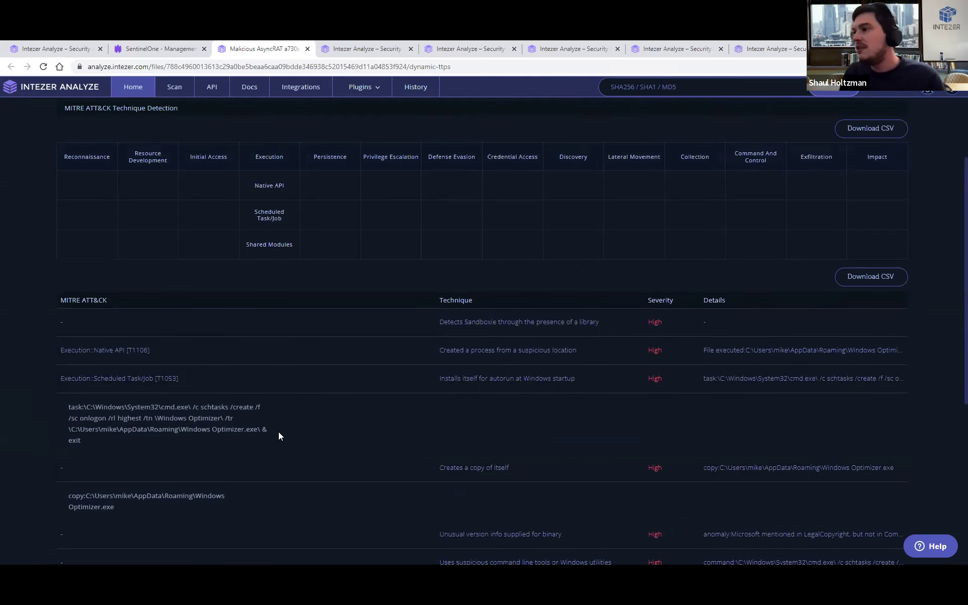
{"action": "scroll", "coordinate": [279, 436], "scroll_direction": "up", "scroll_amount": 2}
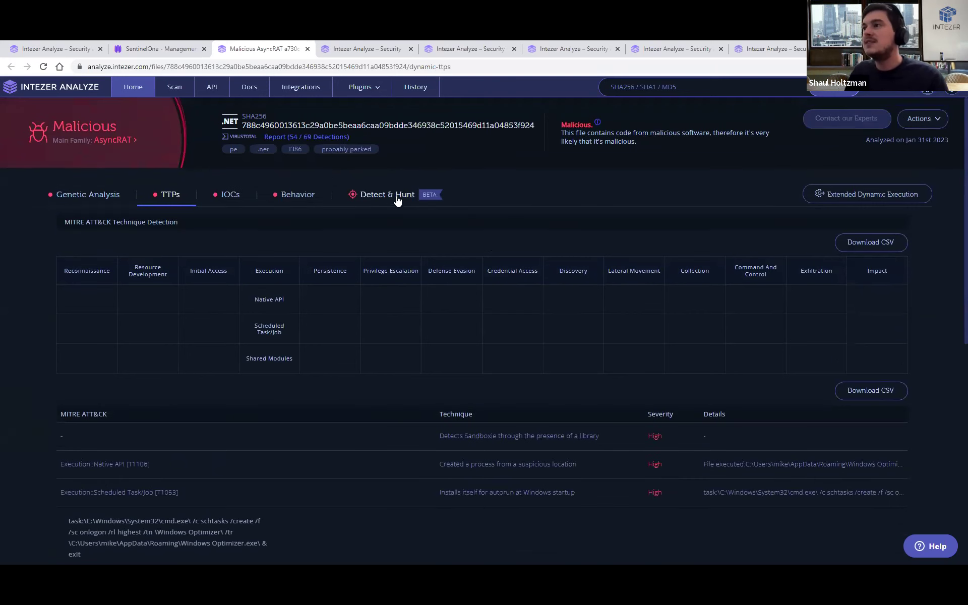
Step: View the activity-based detection opportunities under Detect & Hunt, then go back to the MITRE ATT&CK technique matrix
{"action": "left_click", "coordinate": [398, 195]}
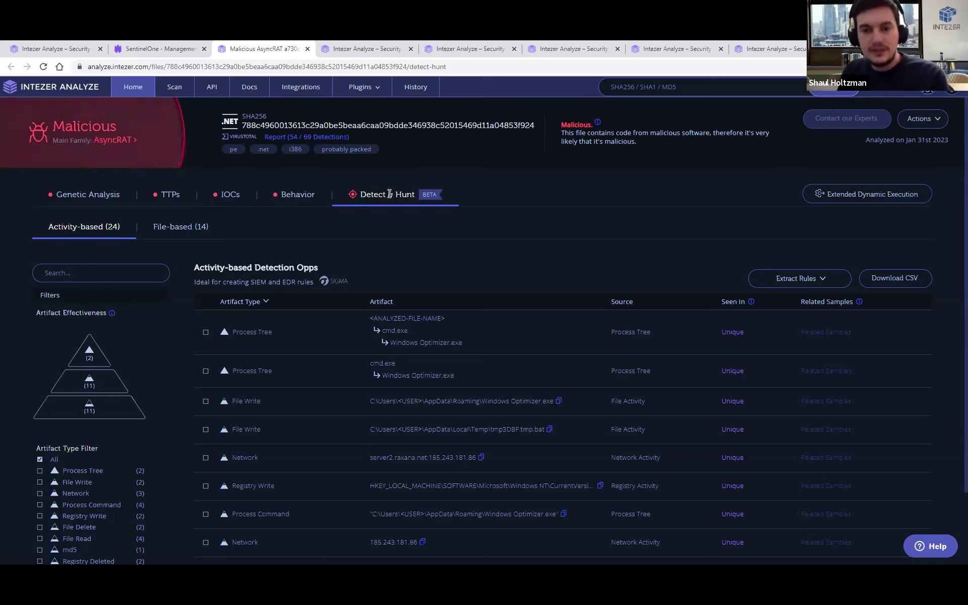
{"action": "left_click", "coordinate": [170, 195]}
{"action": "scroll", "coordinate": [280, 339], "scroll_direction": "down", "scroll_amount": 1}
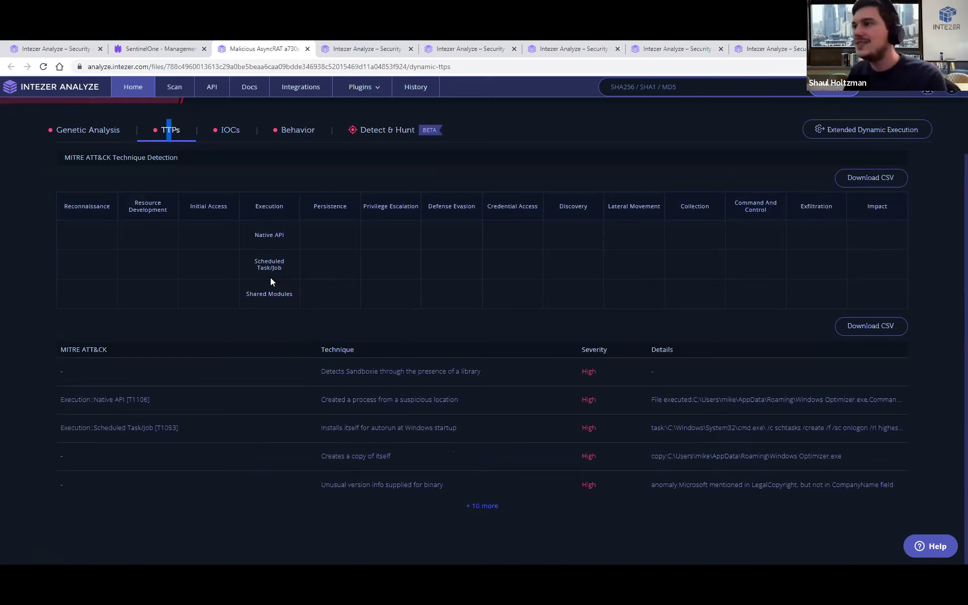
Step: Review the activity-based detection artifacts in Detect & Hunt and highlight the schtasks /create process command for Windows Optimizer
{"action": "left_click", "coordinate": [398, 132]}
{"action": "scroll", "coordinate": [598, 559], "scroll_direction": "down", "scroll_amount": 1}
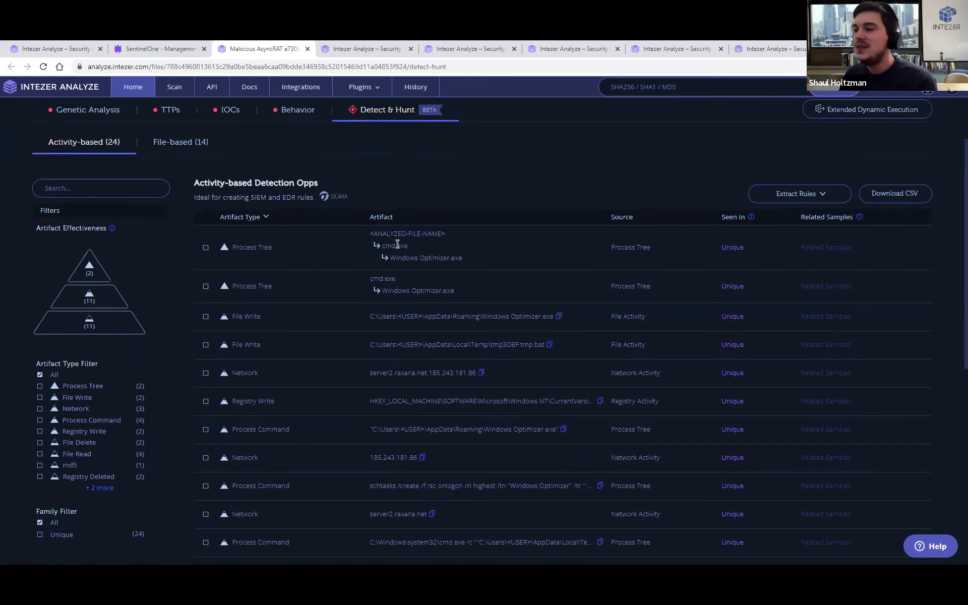
{"action": "scroll", "coordinate": [398, 245], "scroll_direction": "down", "scroll_amount": 8}
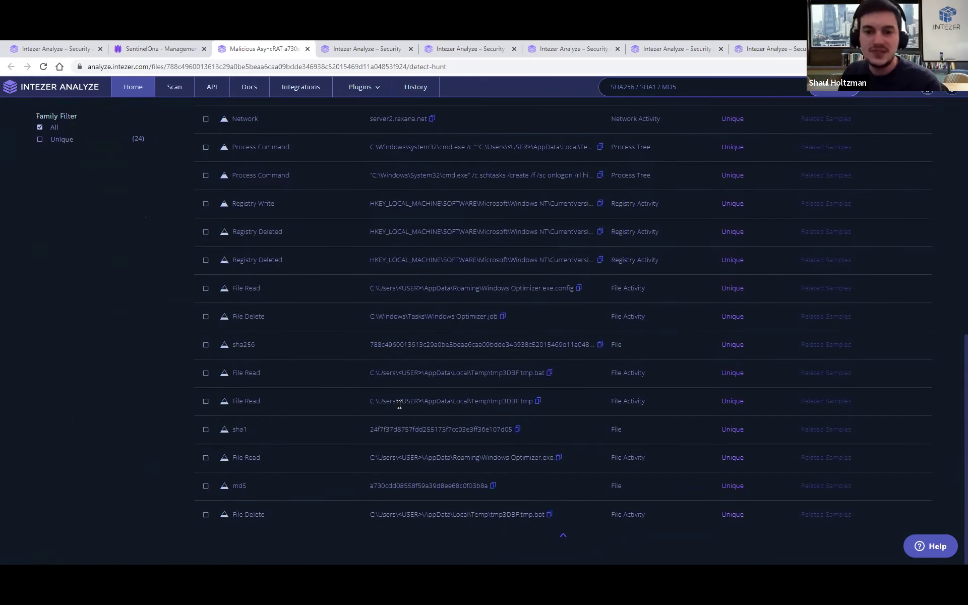
{"action": "scroll", "coordinate": [395, 412], "scroll_direction": "up", "scroll_amount": 3}
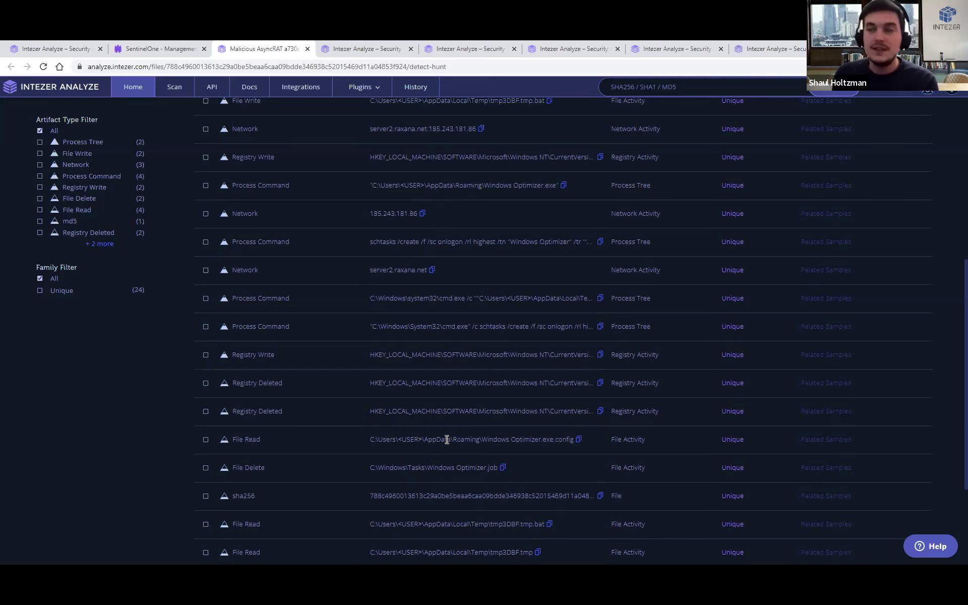
{"action": "scroll", "coordinate": [464, 449], "scroll_direction": "up", "scroll_amount": 3}
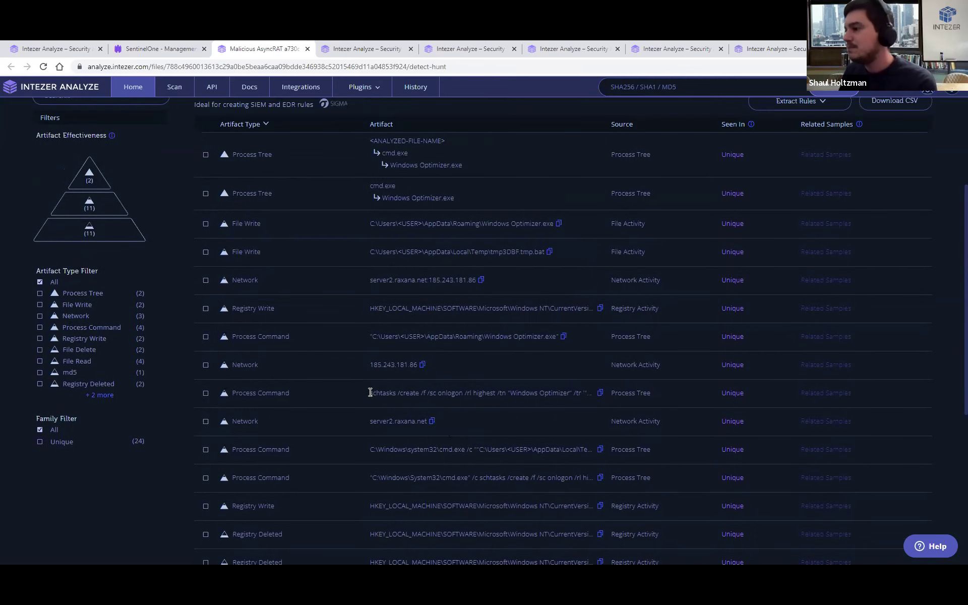
{"action": "left_click_drag", "start_coordinate": [370, 393], "coordinate": [419, 393]}
{"action": "left_click_drag", "start_coordinate": [566, 399], "coordinate": [583, 394]}
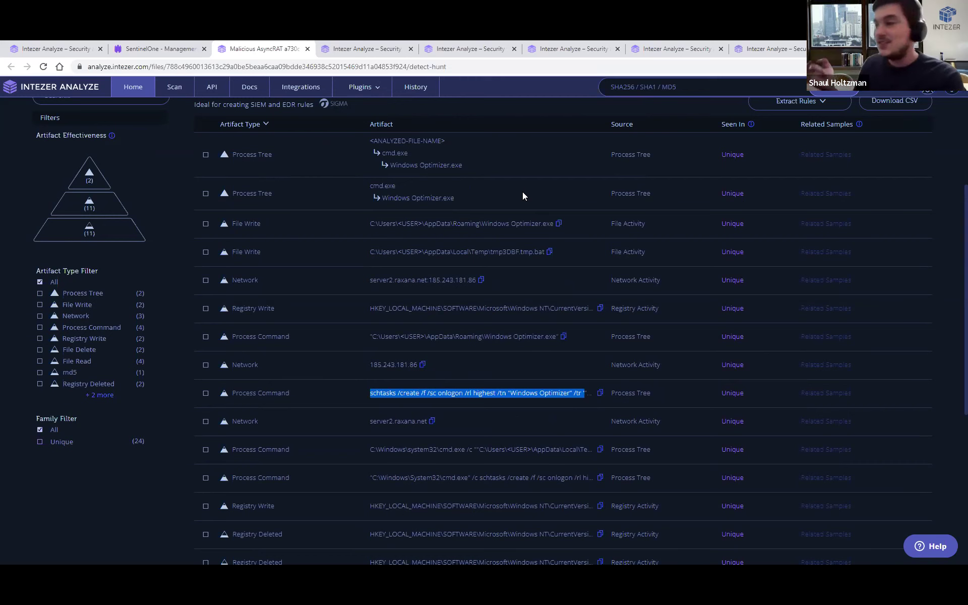
Step: Filter the activity-based detection artifacts to the Network type and highlight the raxana domain name in the server2.raxana.net entry
{"action": "scroll", "coordinate": [469, 371], "scroll_direction": "up", "scroll_amount": 4}
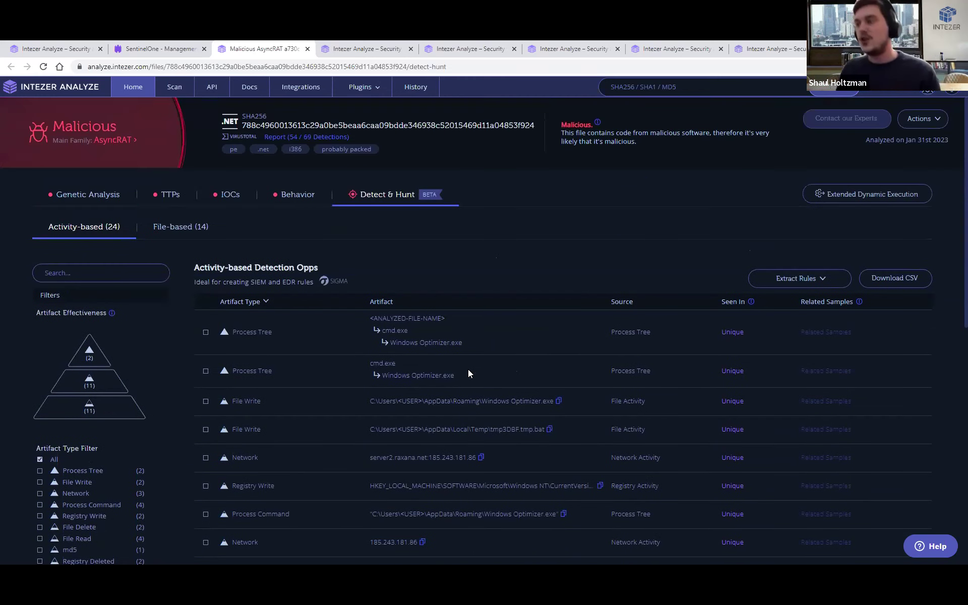
{"action": "scroll", "coordinate": [456, 373], "scroll_direction": "down", "scroll_amount": 1}
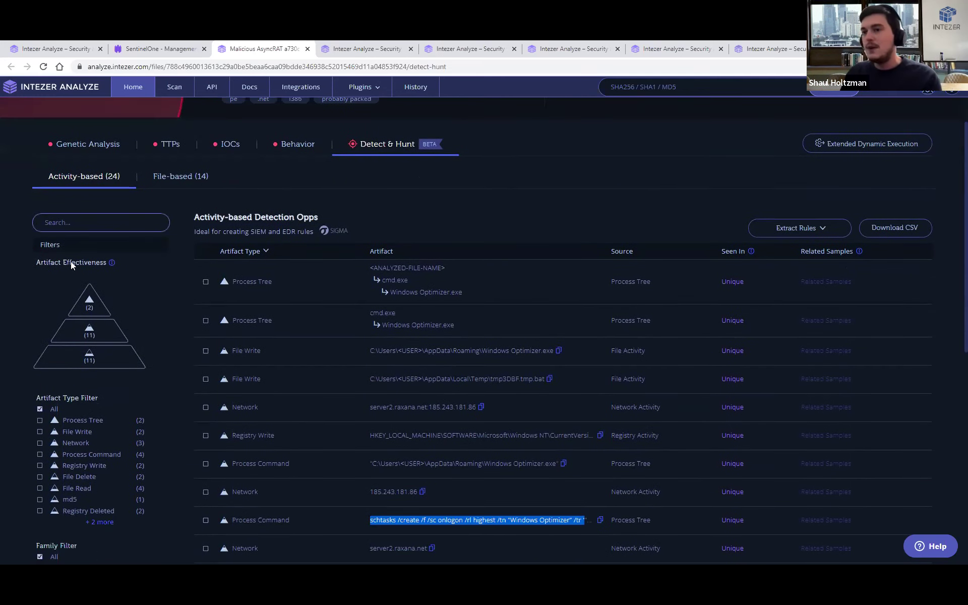
{"action": "left_click", "coordinate": [138, 392]}
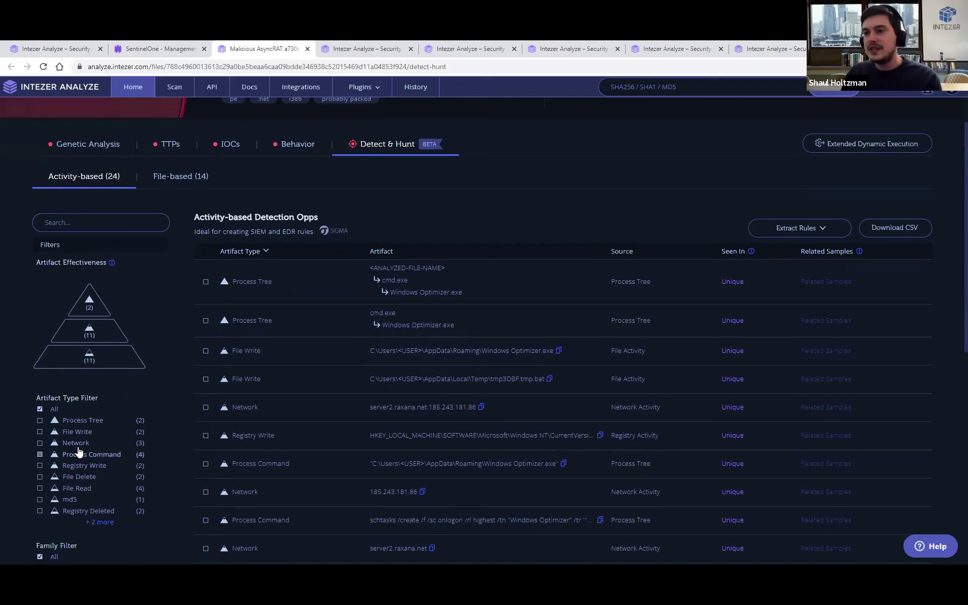
{"action": "left_click", "coordinate": [78, 447]}
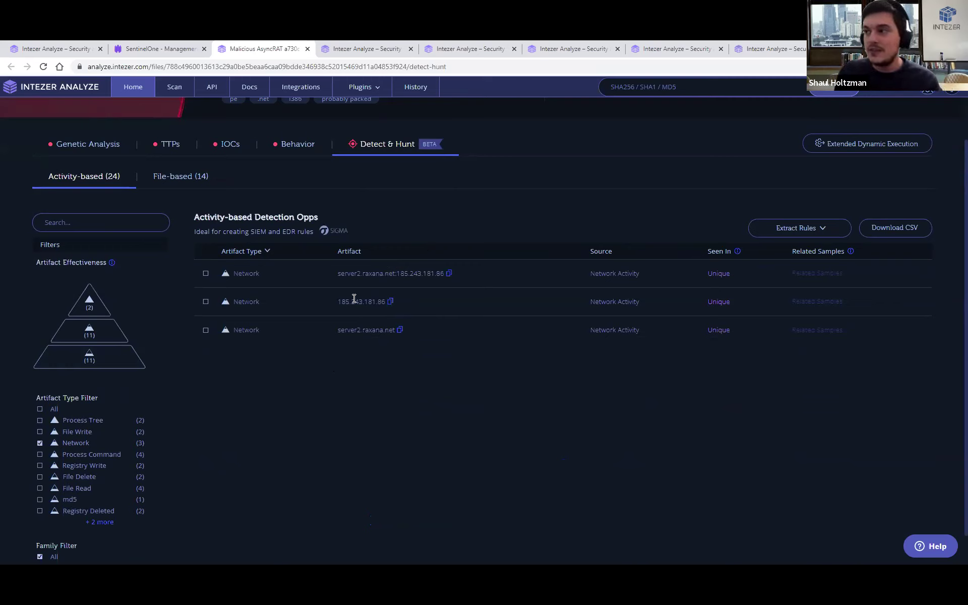
{"action": "double_click", "coordinate": [364, 328]}
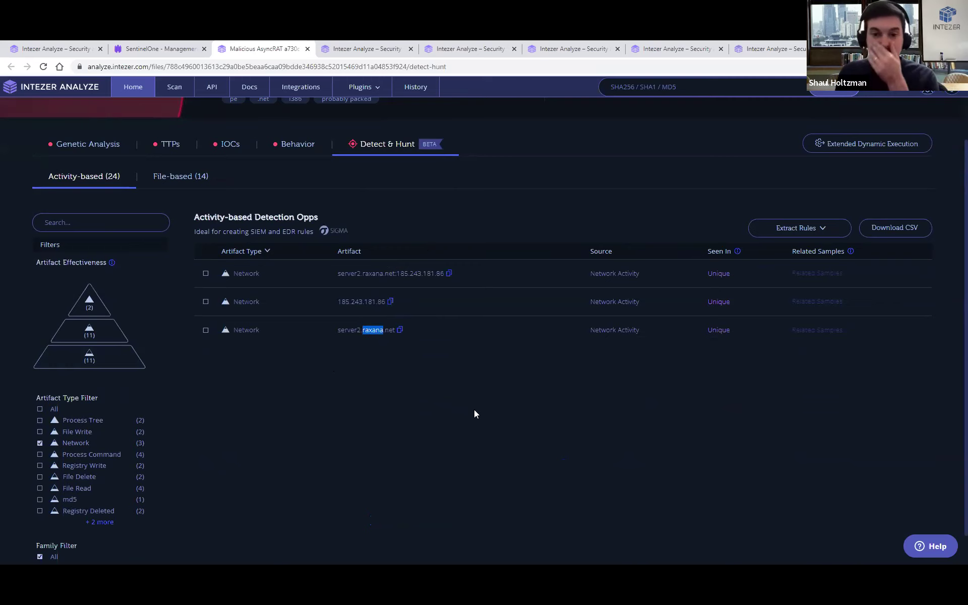
{"action": "left_click", "coordinate": [421, 392]}
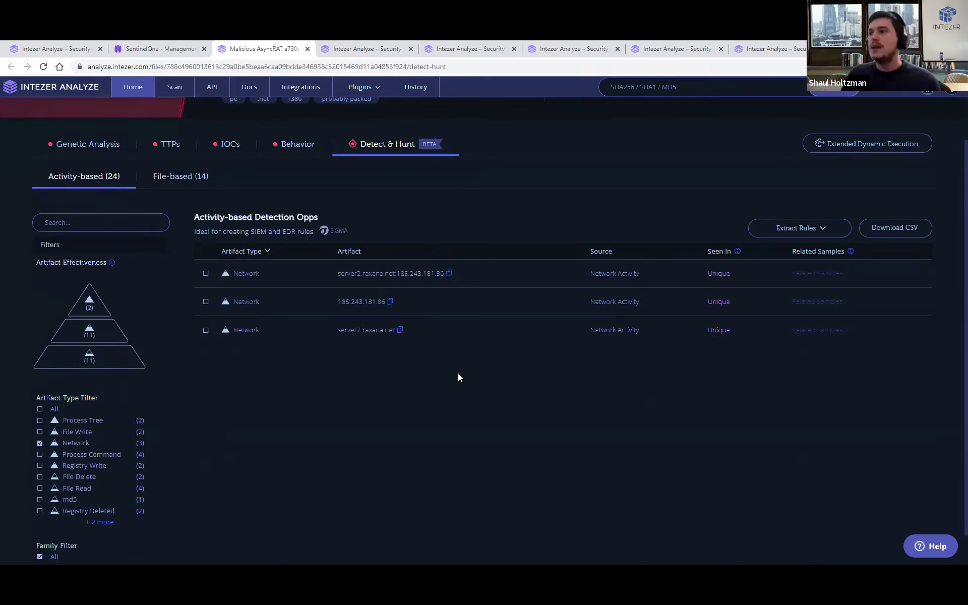
Step: Hunt for the sync64.exe hash in SentinelOne Deep Visibility and inspect the TgtFileSha1 query
{"action": "left_click", "coordinate": [153, 50]}
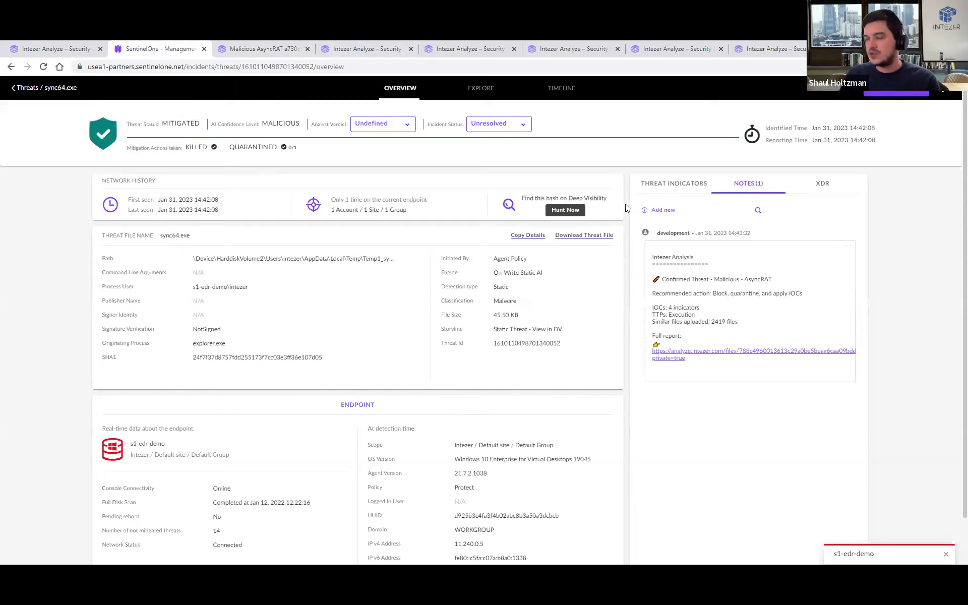
{"action": "left_click", "coordinate": [565, 209]}
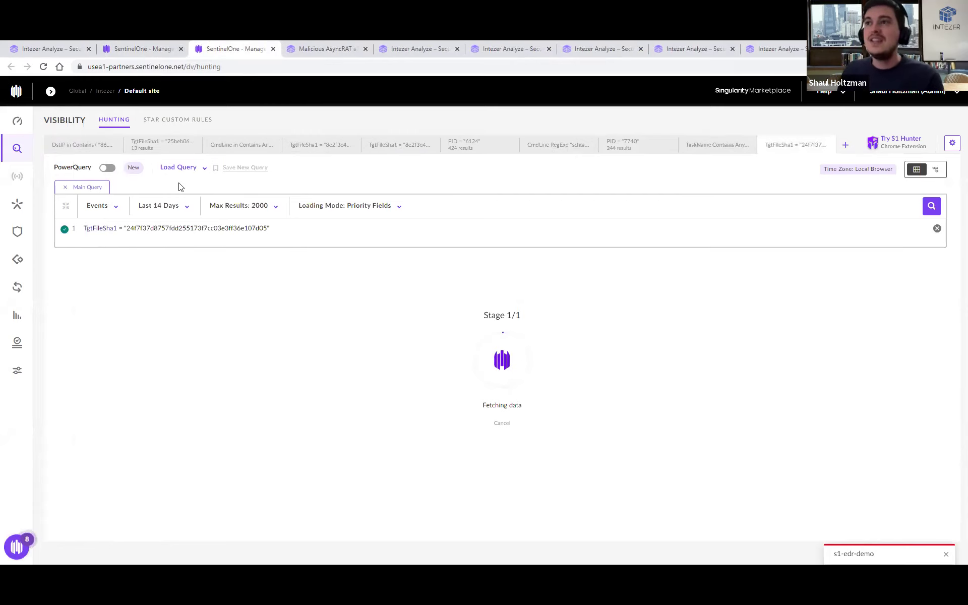
{"action": "left_click", "coordinate": [85, 229]}
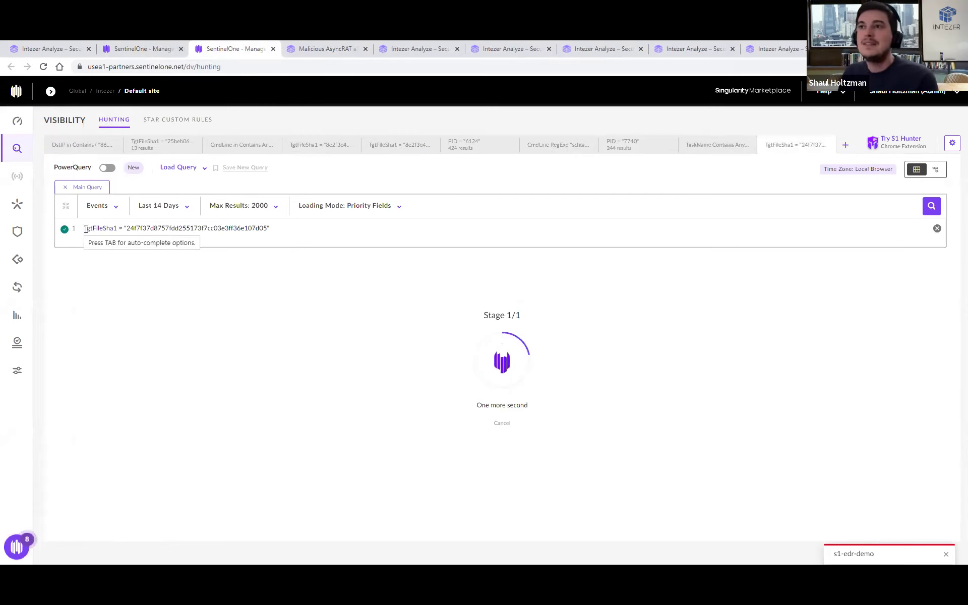
{"action": "left_click", "coordinate": [162, 229]}
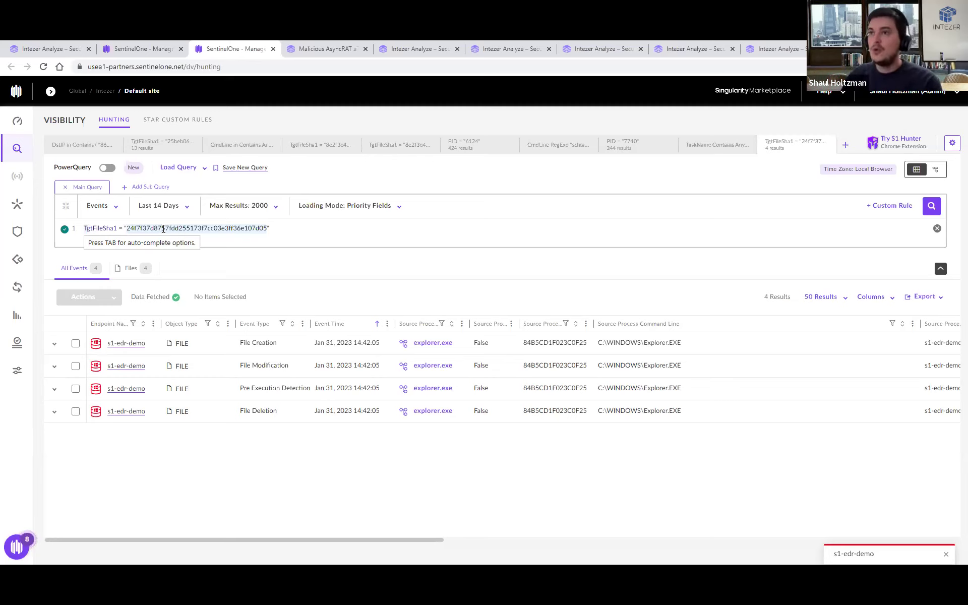
{"action": "left_click", "coordinate": [110, 227]}
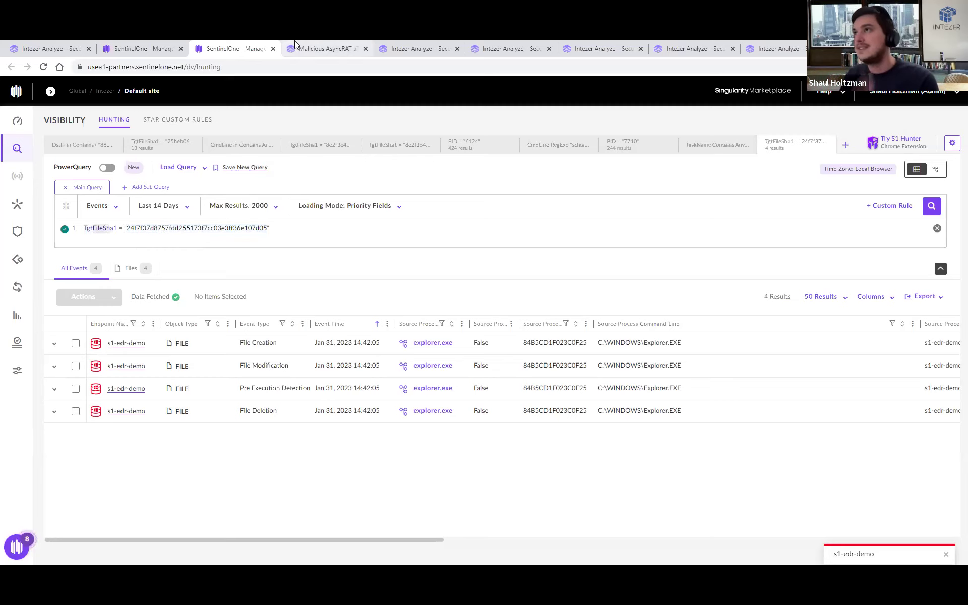
Step: Extract SentinelOne rules for the 185.243.181.86 and server2.raxana.net artifacts in the AsyncRAT report and save the rules text file to Downloads
{"action": "left_click", "coordinate": [312, 48]}
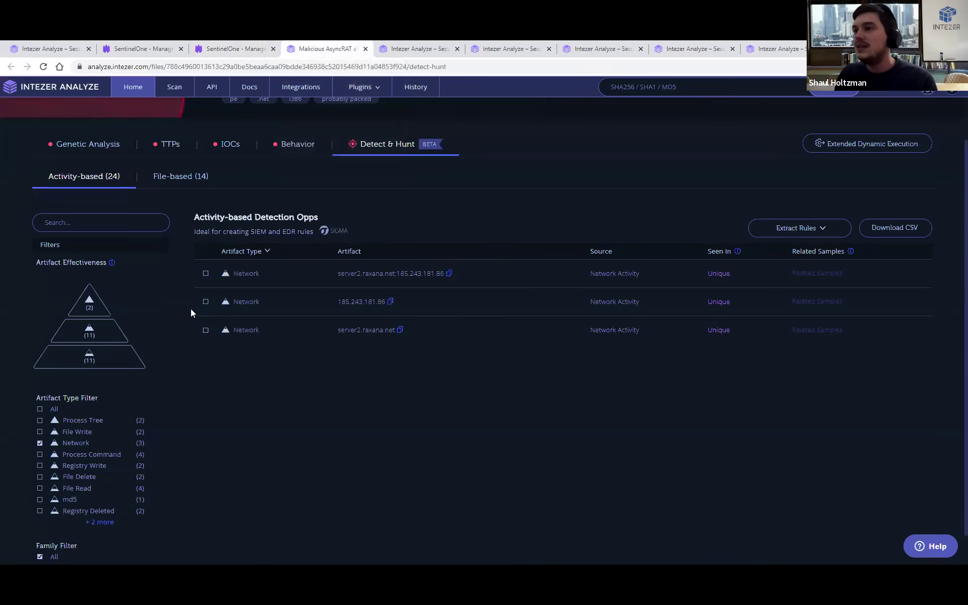
{"action": "left_click", "coordinate": [206, 331]}
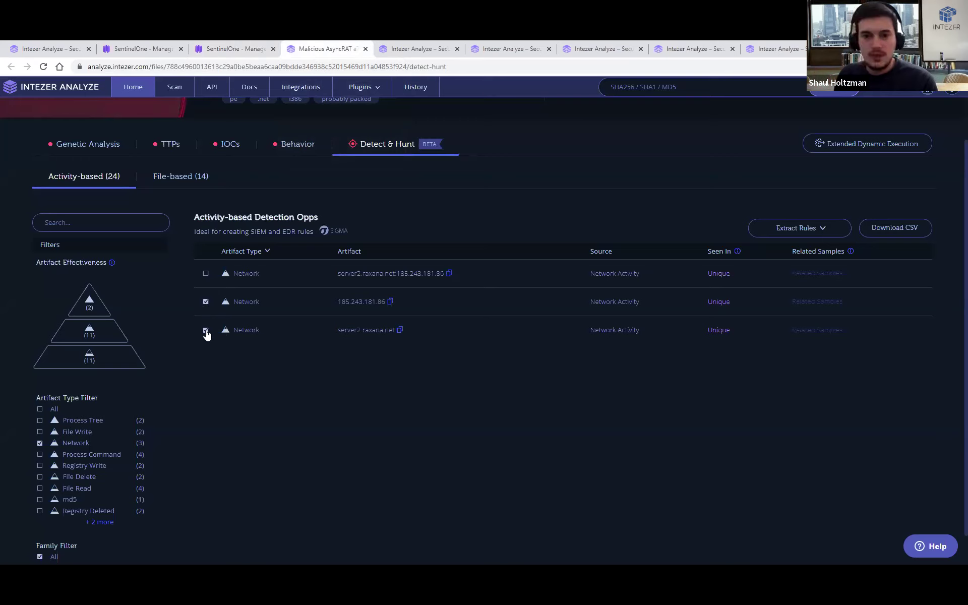
{"action": "left_click", "coordinate": [810, 235]}
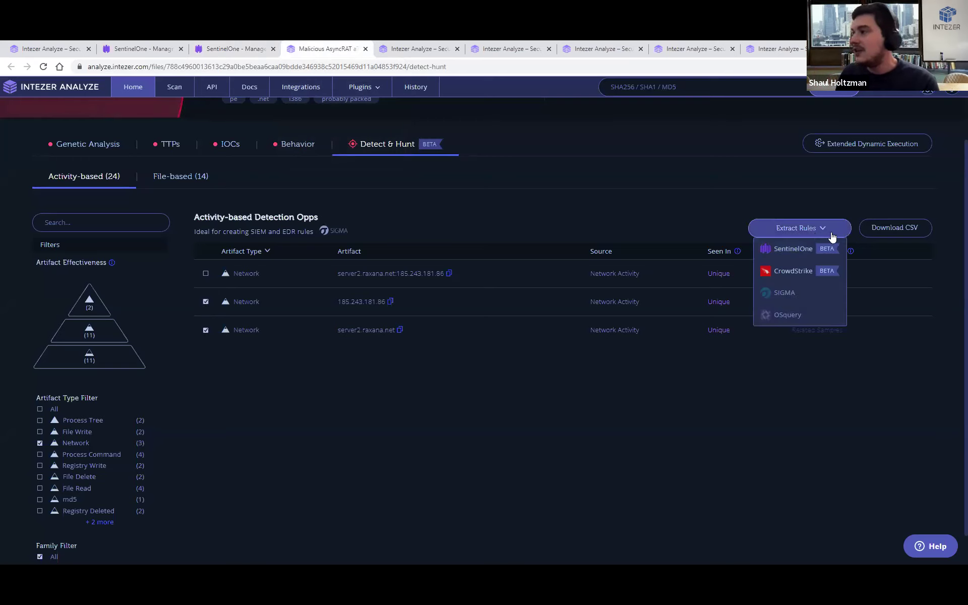
{"action": "left_click", "coordinate": [803, 251]}
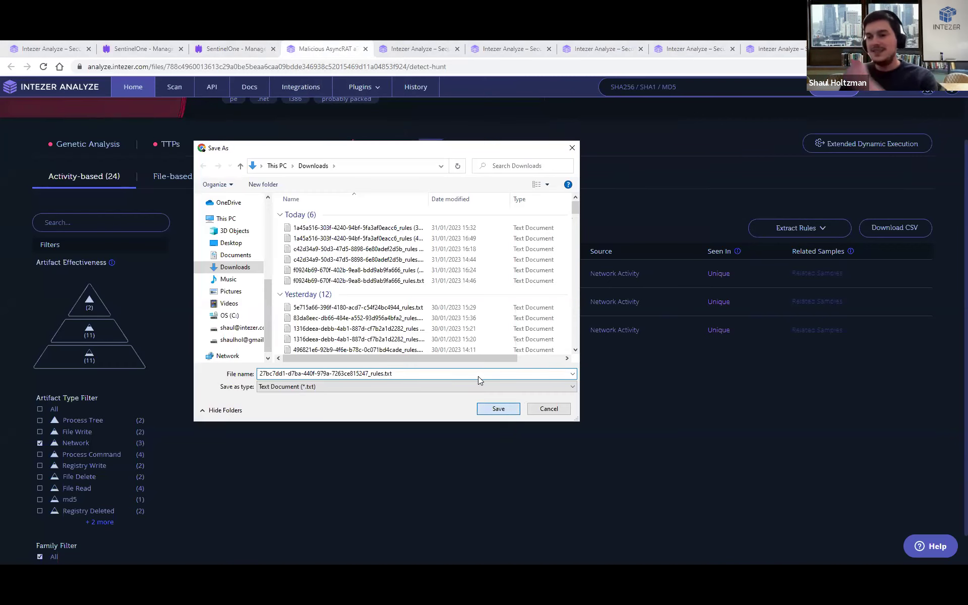
{"action": "key", "text": "Return"}
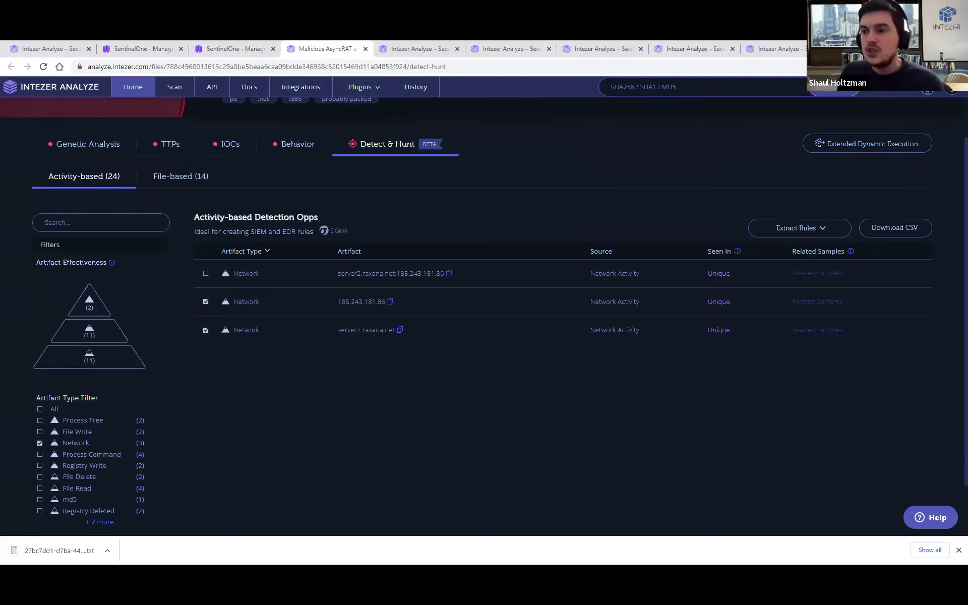
Step: Look at the hunting notes in Notepad++ and return to the REMCOS report in the browser
{"action": "key", "text": "alt+Tab"}
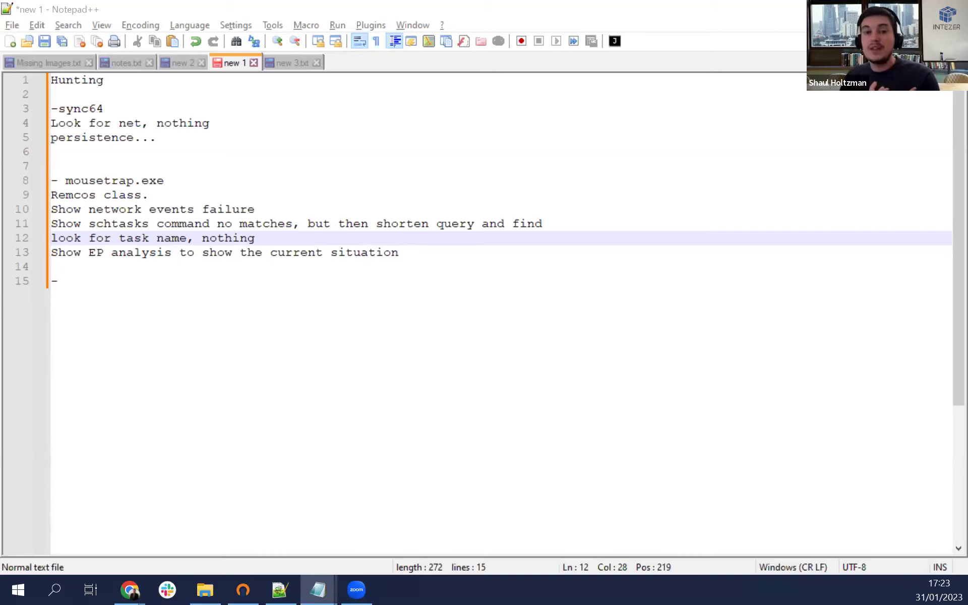
{"action": "key", "text": "alt+Tab"}
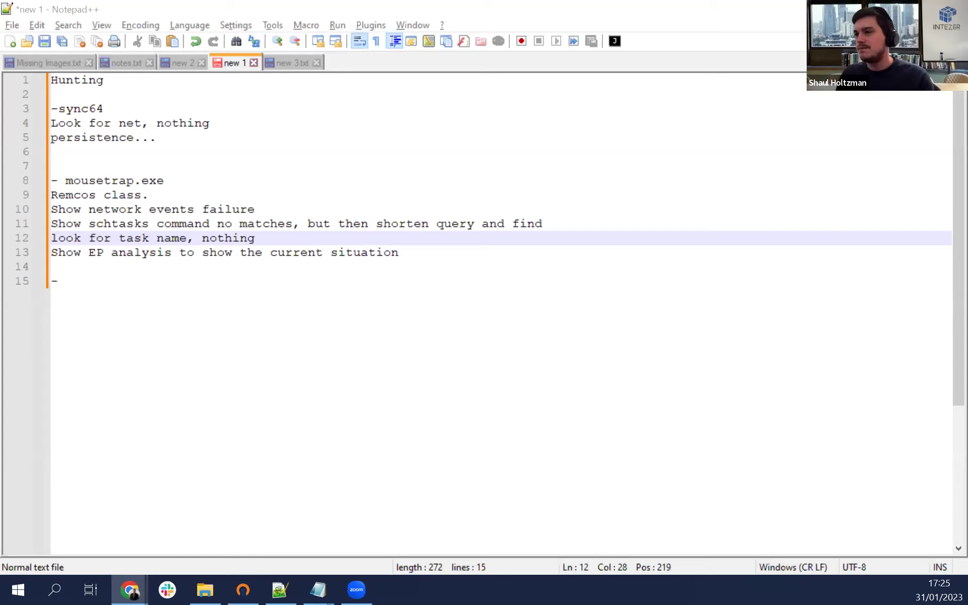
{"action": "key", "text": "alt+Tab"}
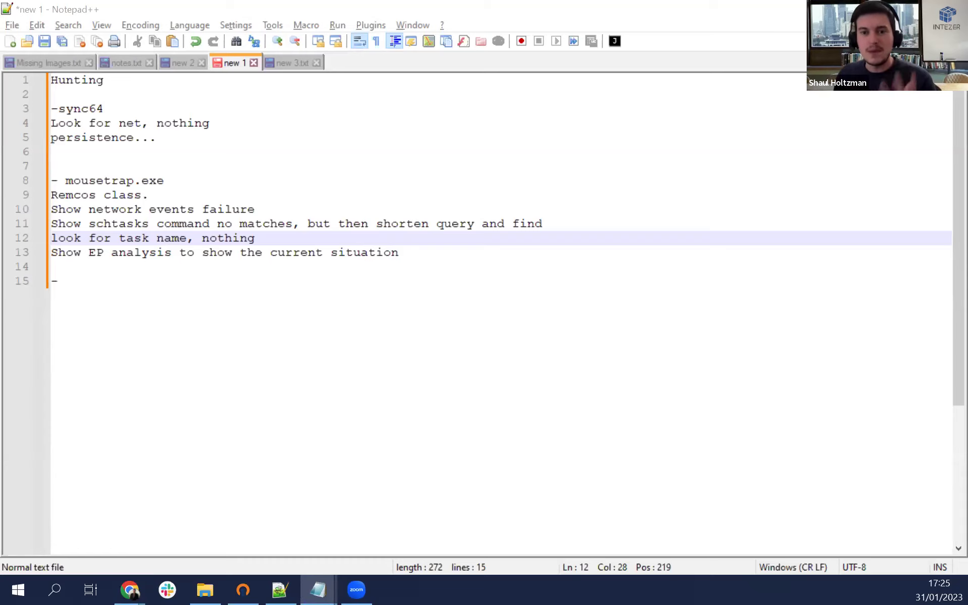
{"action": "key", "text": "alt+Tab"}
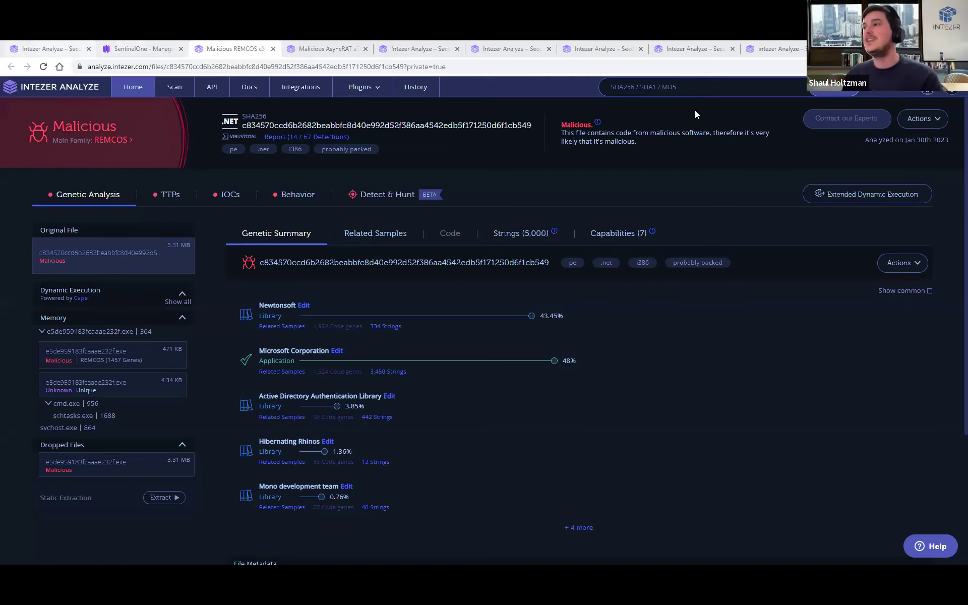
Step: View the mousetrap.exe incident in SentinelOne and highlight the verdict and Defense Evasion TTP in the Intezer note
{"action": "left_click", "coordinate": [140, 46]}
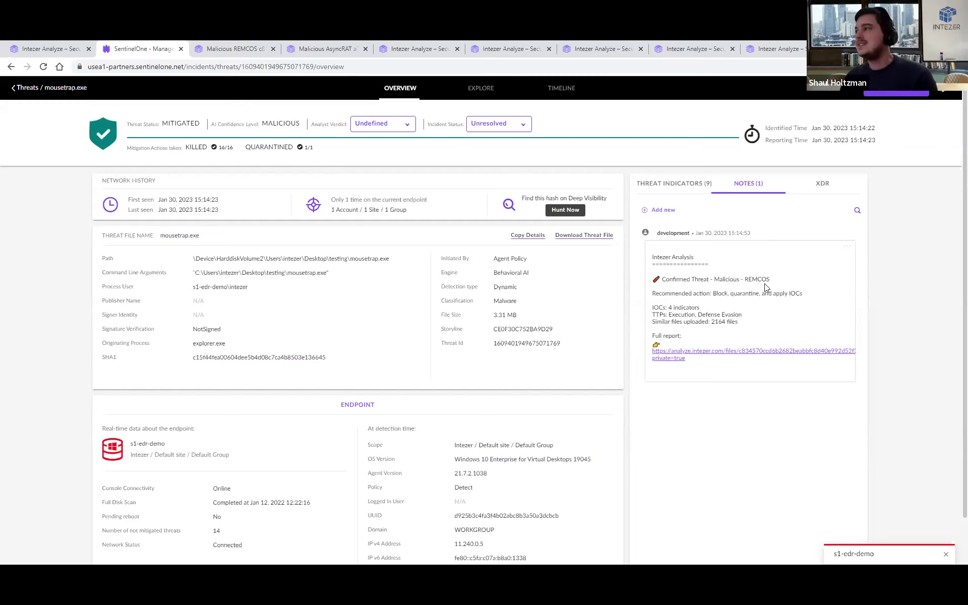
{"action": "left_click_drag", "start_coordinate": [660, 278], "coordinate": [806, 295]}
{"action": "left_click_drag", "start_coordinate": [757, 315], "coordinate": [696, 314]}
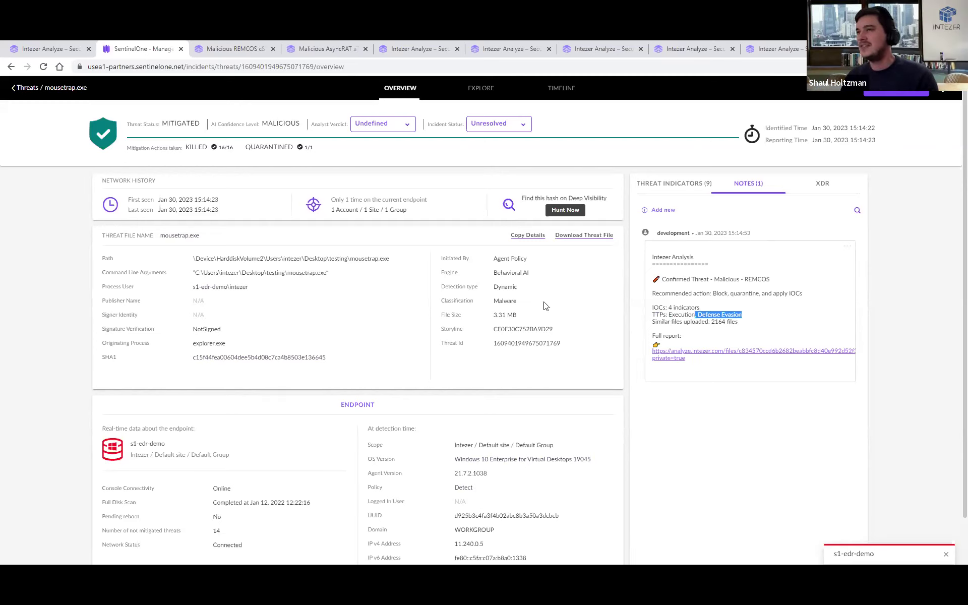
Step: Review the full genetic summary and file metadata in the REMCOS report and highlight the file's "probably packed" tag
{"action": "left_click", "coordinate": [236, 50]}
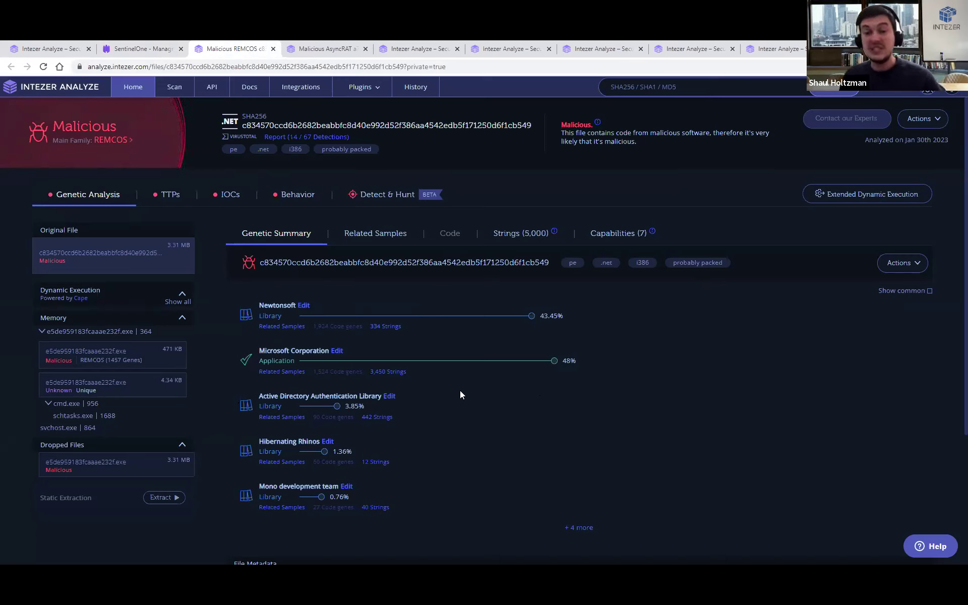
{"action": "left_click", "coordinate": [584, 527]}
{"action": "scroll", "coordinate": [549, 418], "scroll_direction": "down", "scroll_amount": 7}
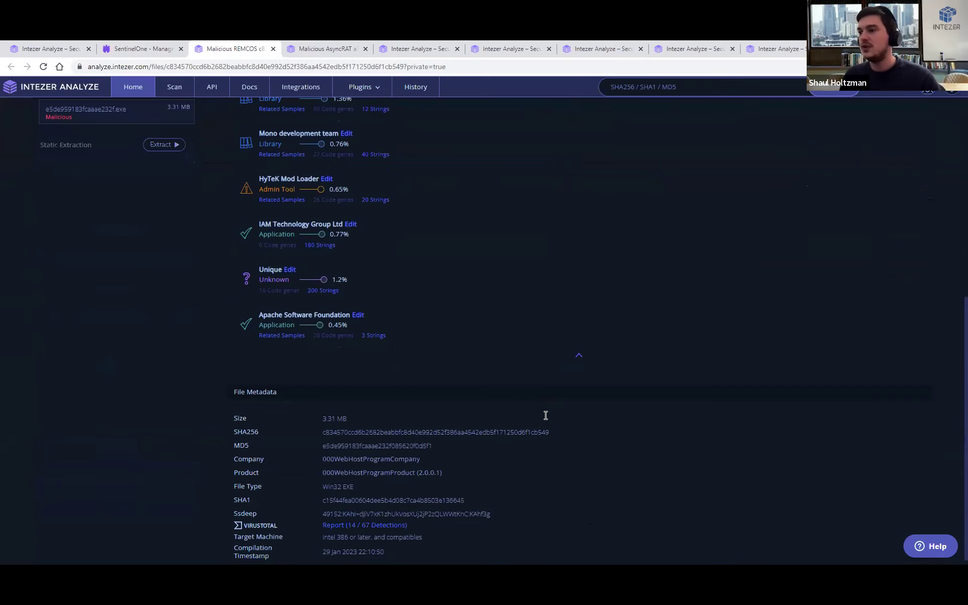
{"action": "scroll", "coordinate": [750, 237], "scroll_direction": "up", "scroll_amount": 7}
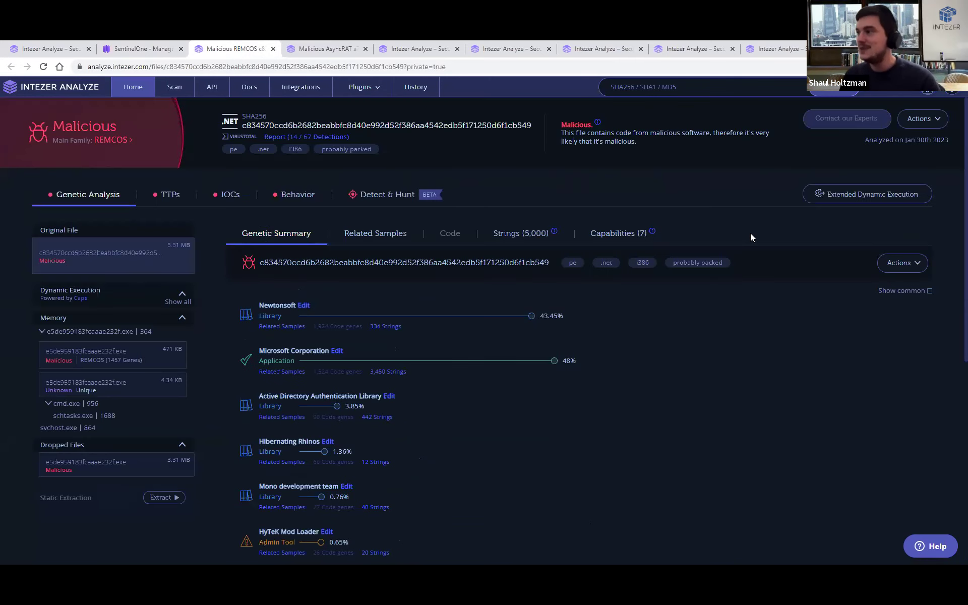
{"action": "left_click_drag", "start_coordinate": [750, 268], "coordinate": [673, 264]}
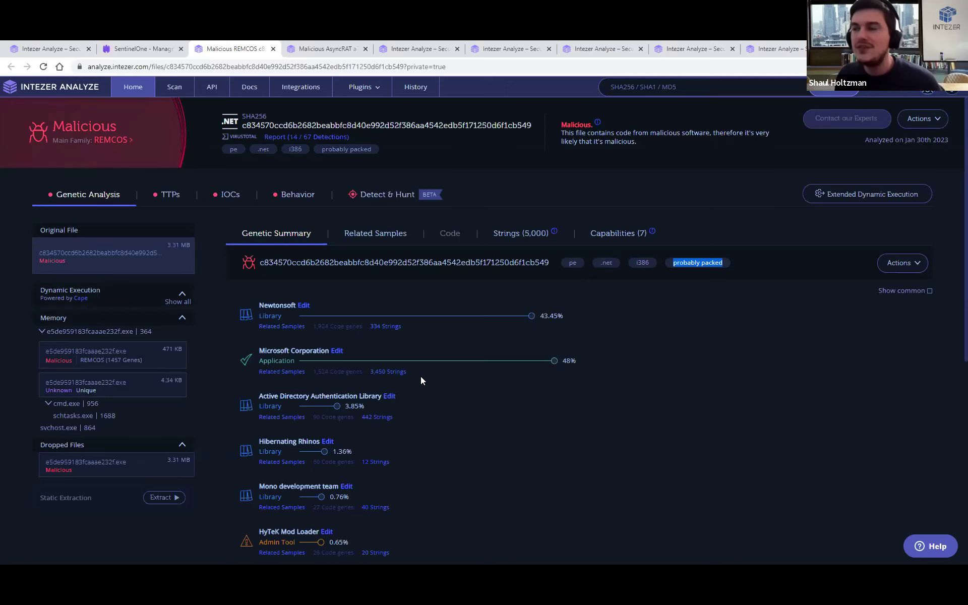
Step: Open the genetic summary of the malicious in-memory module e5de959183fcaaae232f.exe and expand the REMCOS family description
{"action": "double_click", "coordinate": [137, 353]}
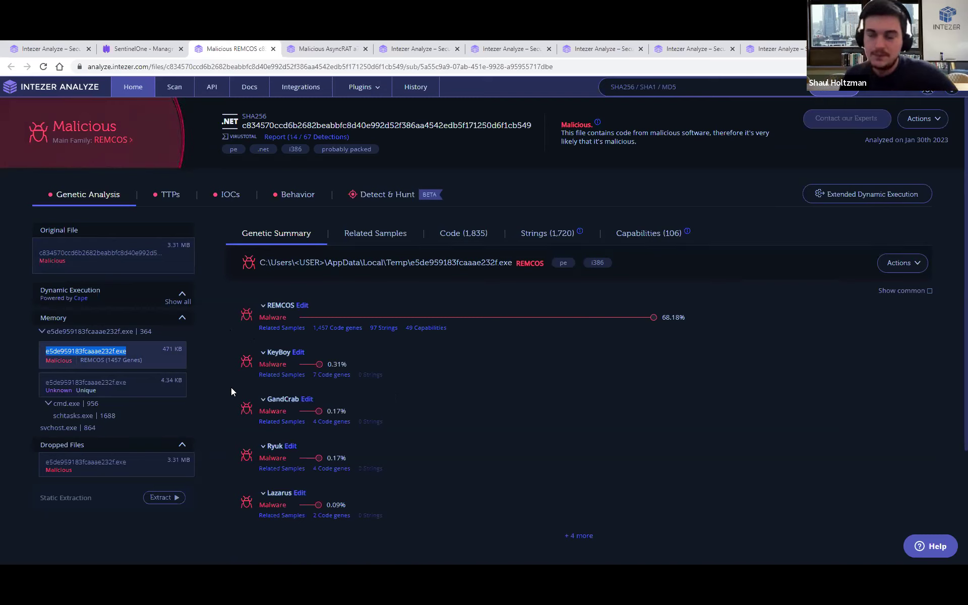
{"action": "left_click", "coordinate": [282, 306]}
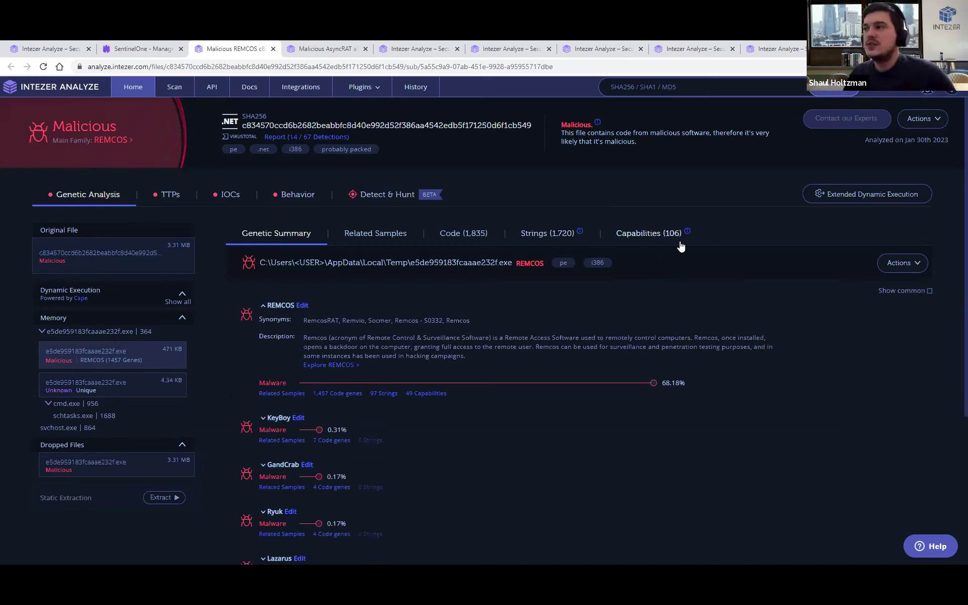
Step: Review the REMCOS file's full TTP list and expand the details of the "Installs itself for autorun at Windows startup" technique
{"action": "left_click", "coordinate": [166, 197]}
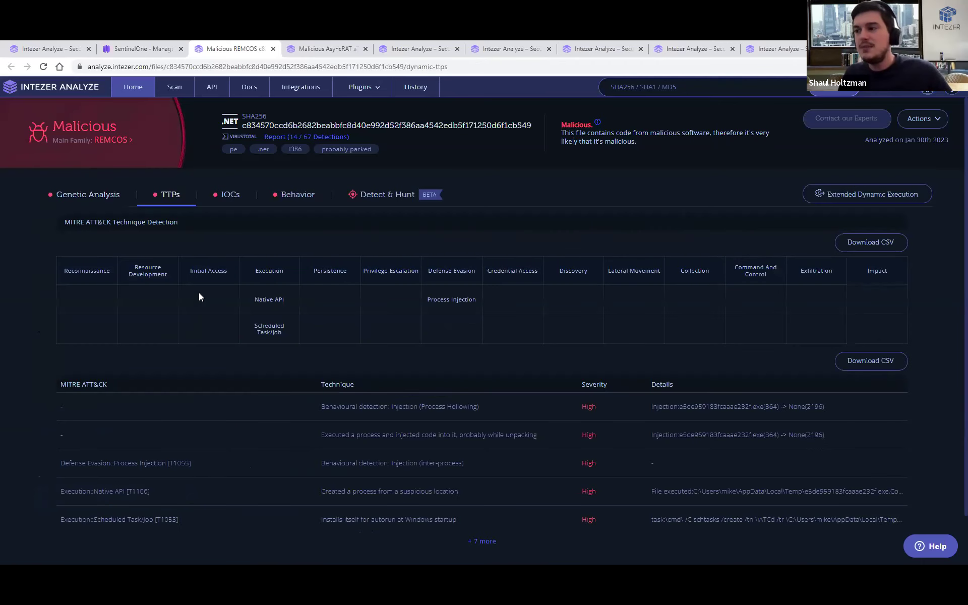
{"action": "scroll", "coordinate": [485, 500], "scroll_direction": "down", "scroll_amount": 1}
{"action": "left_click", "coordinate": [491, 488]}
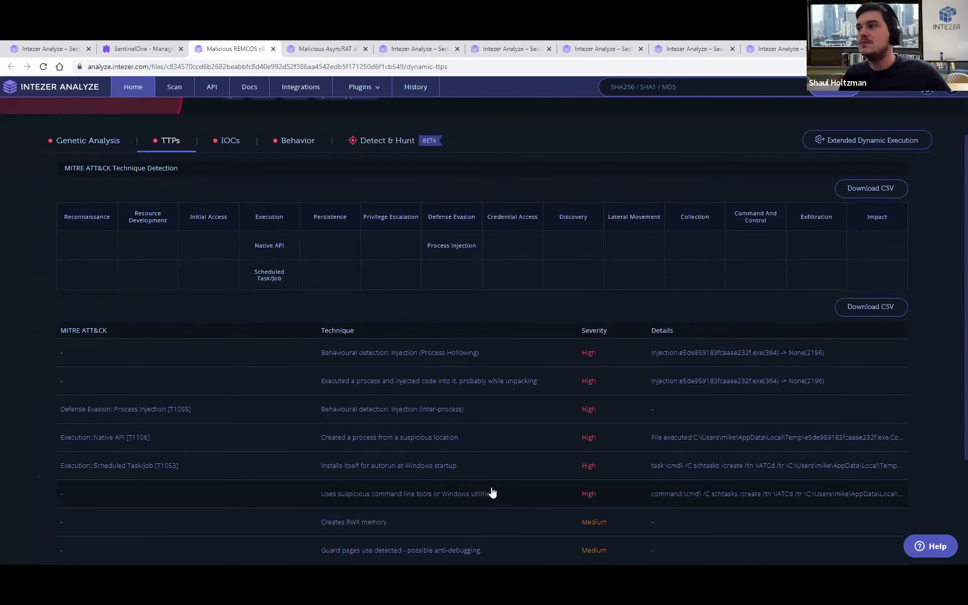
{"action": "scroll", "coordinate": [503, 426], "scroll_direction": "down", "scroll_amount": 2}
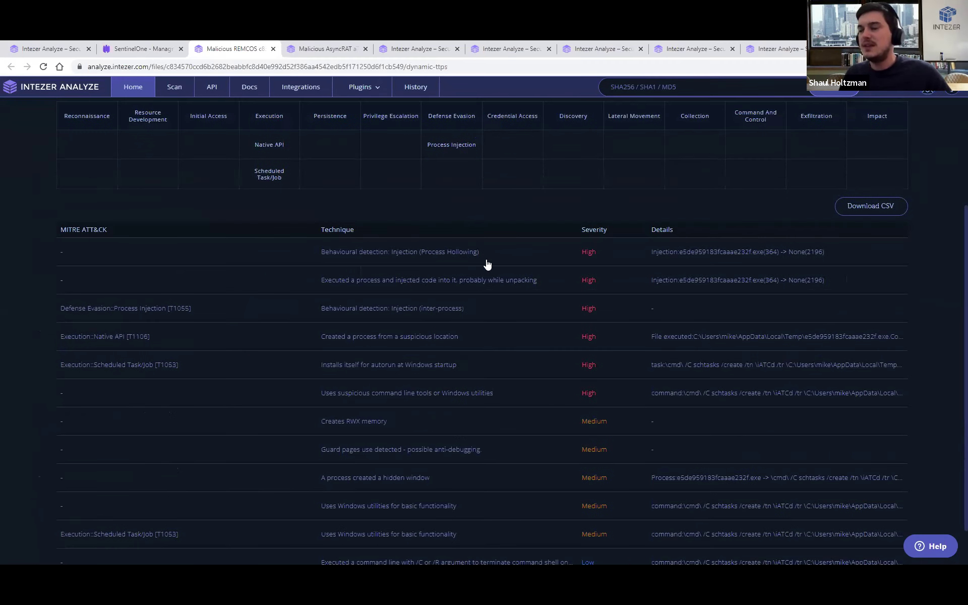
{"action": "scroll", "coordinate": [394, 308], "scroll_direction": "down", "scroll_amount": 1}
{"action": "left_click", "coordinate": [461, 324]}
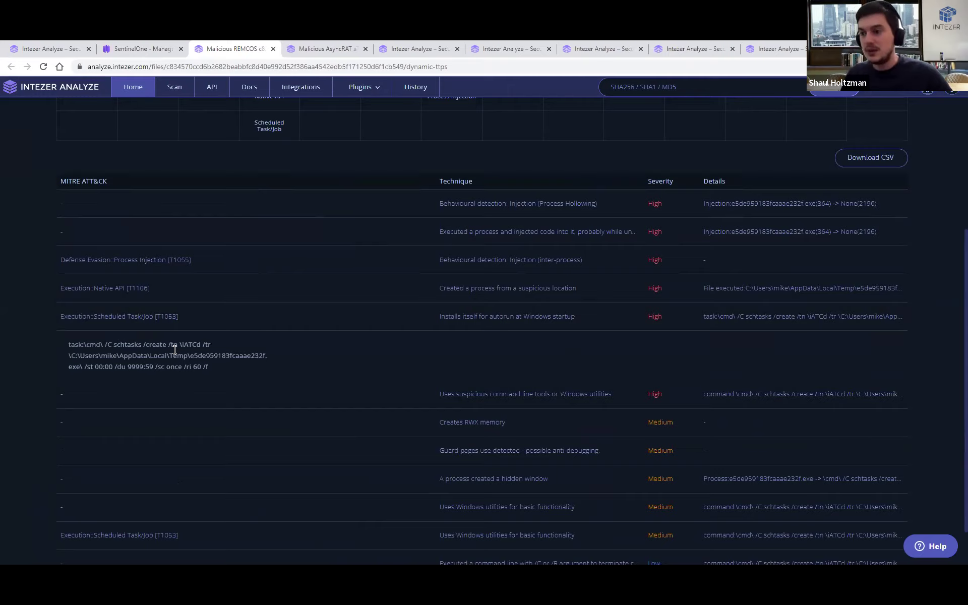
{"action": "scroll", "coordinate": [272, 413], "scroll_direction": "down", "scroll_amount": 1}
Step: Revisit the MITRE ATT&CK matrix, then view the REMCOS file's activity-based detection opportunities in Detect & Hunt
{"action": "scroll", "coordinate": [421, 383], "scroll_direction": "up", "scroll_amount": 3}
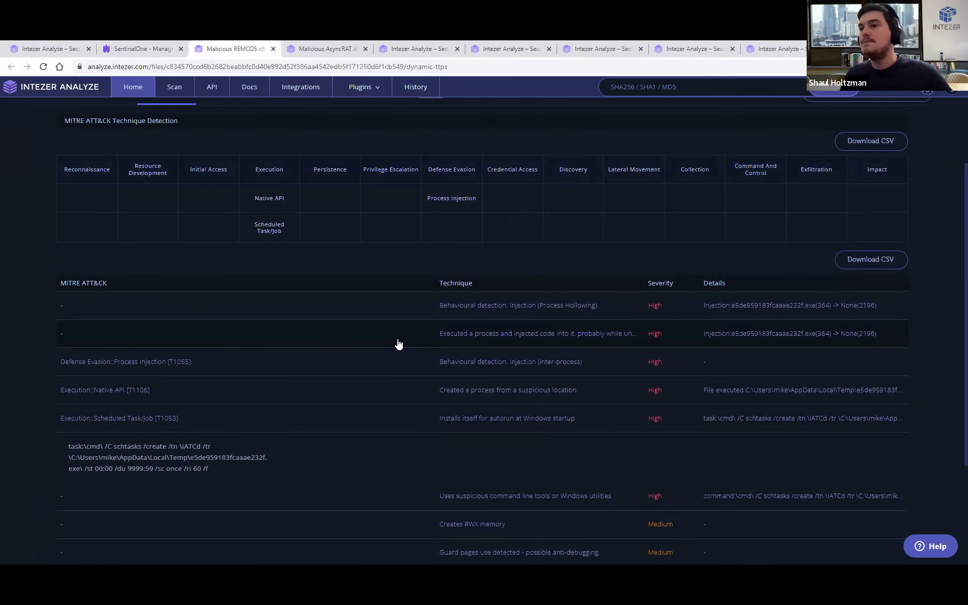
{"action": "scroll", "coordinate": [389, 204], "scroll_direction": "up", "scroll_amount": 2}
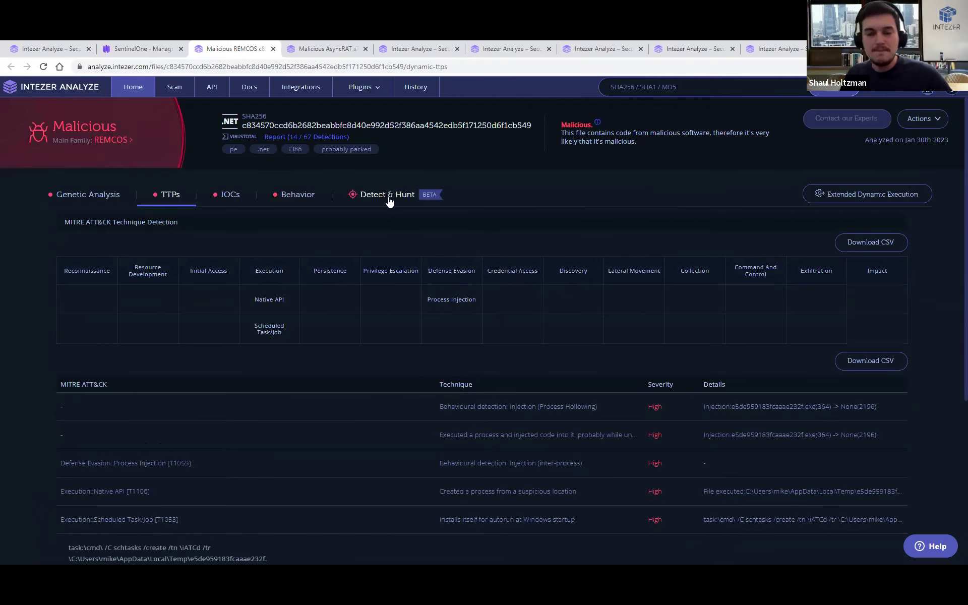
{"action": "left_click", "coordinate": [389, 196]}
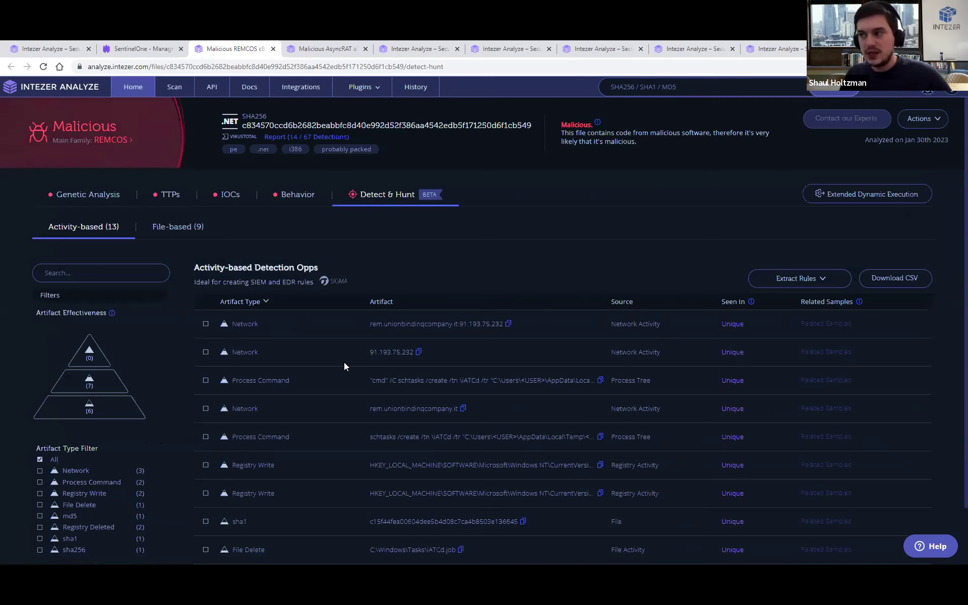
Step: Filter the activity-based artifacts to Network and select the 91.193.75.232 and rem.unionbindinqcompany.it entries
{"action": "left_click", "coordinate": [75, 470]}
{"action": "left_click_drag", "start_coordinate": [335, 350], "coordinate": [405, 362]}
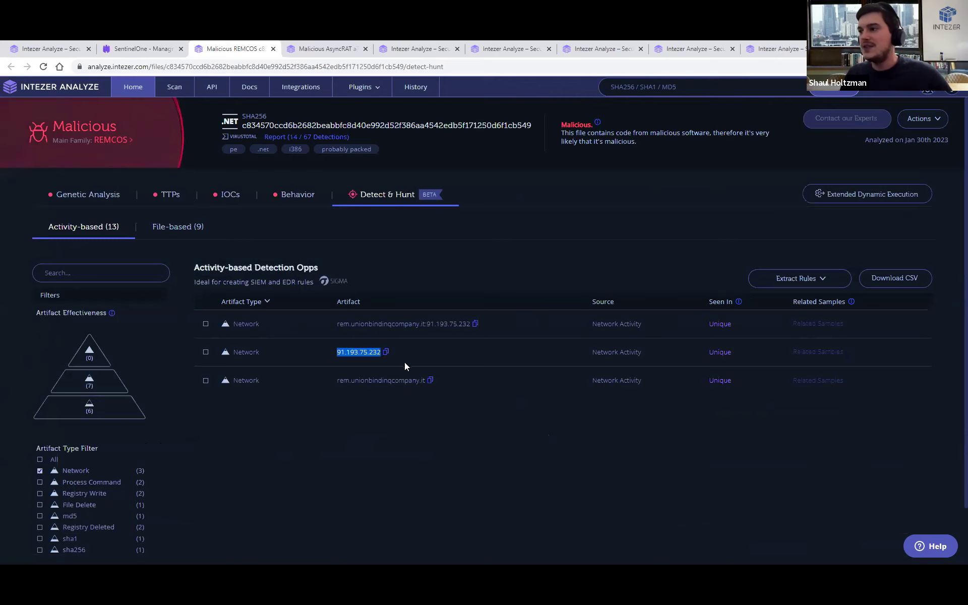
{"action": "left_click_drag", "start_coordinate": [327, 379], "coordinate": [441, 387]}
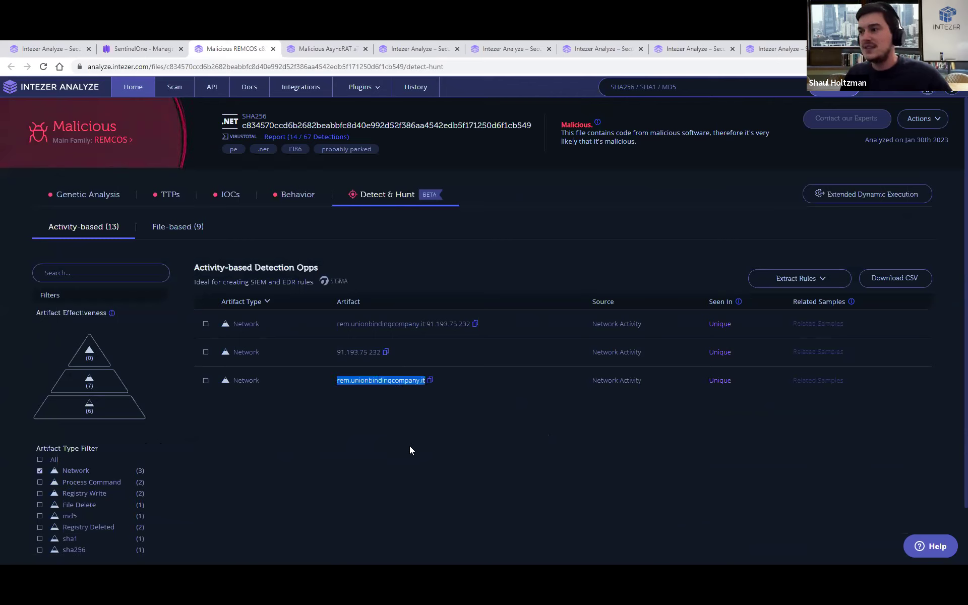
{"action": "left_click", "coordinate": [206, 380]}
{"action": "left_click", "coordinate": [206, 352]}
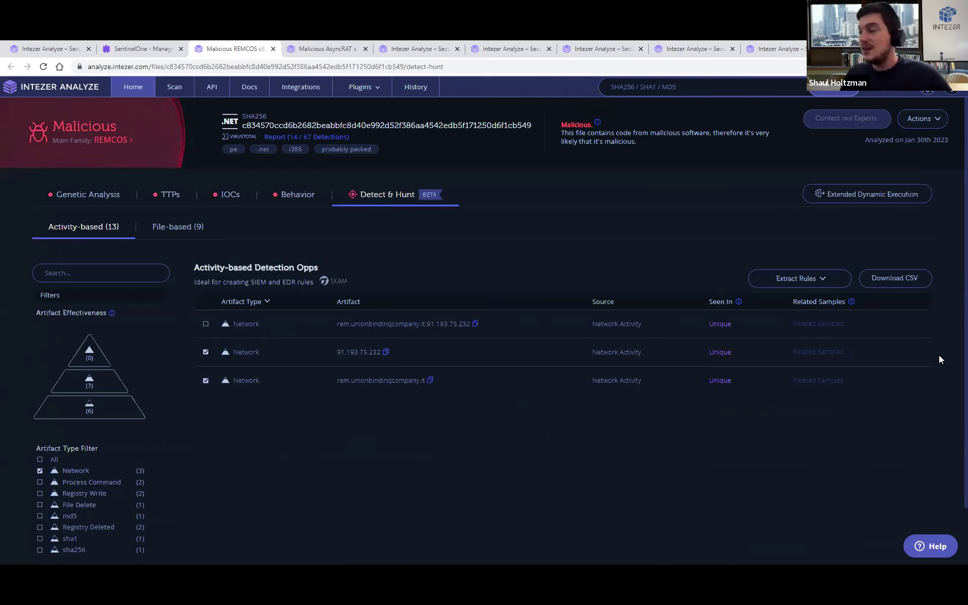
Step: Extract SentinelOne rules for the selected network artifacts and save the rules text file to Downloads
{"action": "left_click", "coordinate": [824, 279]}
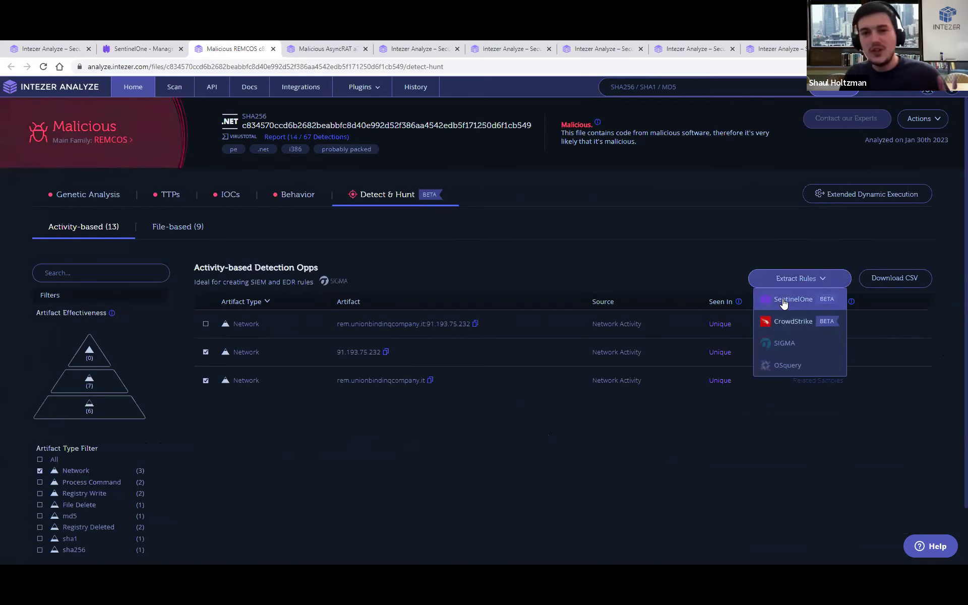
{"action": "left_click", "coordinate": [799, 307]}
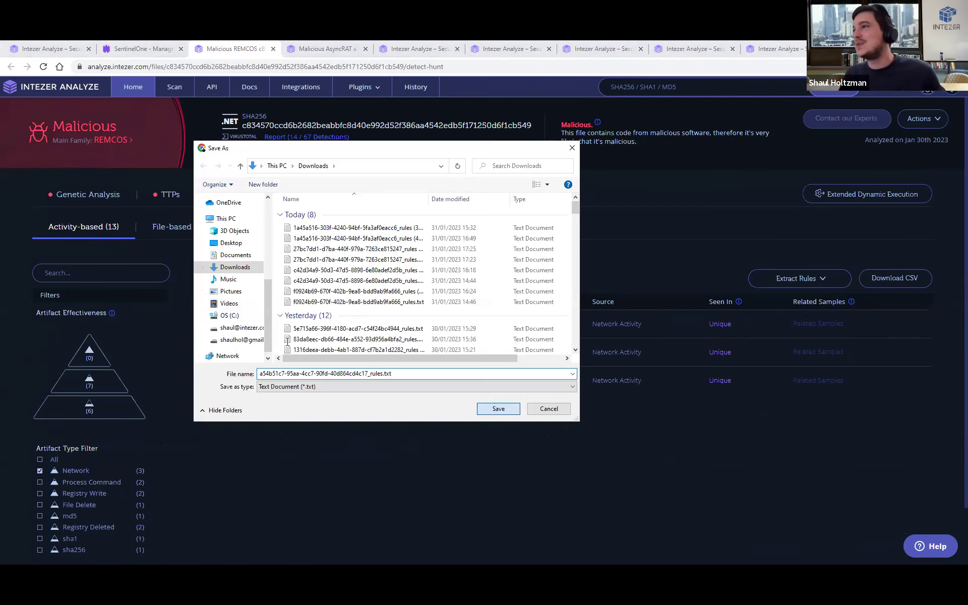
{"action": "key", "text": "Return"}
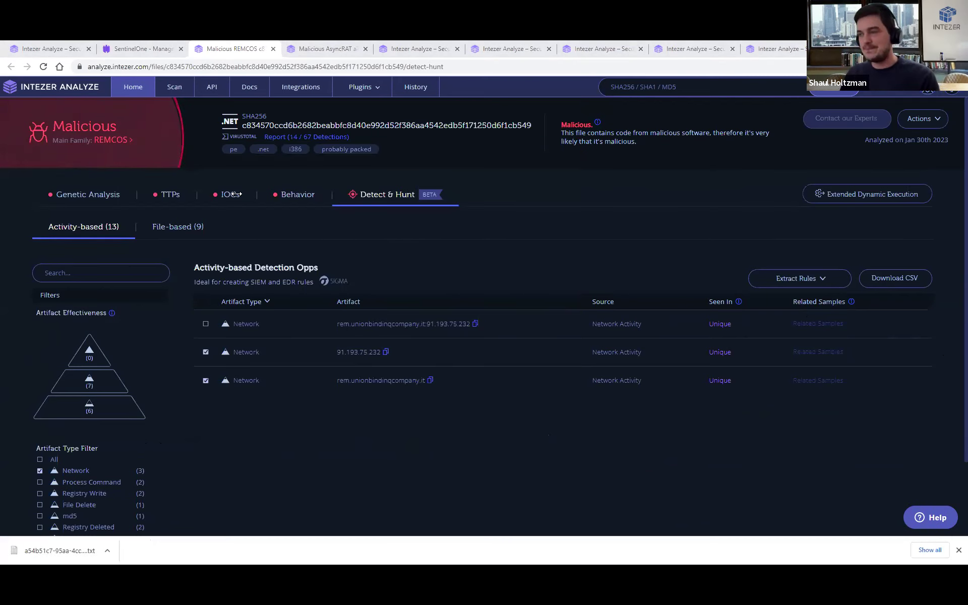
Step: Switch to the SentinelOne mousetrap.exe incident, start a Deep Visibility hunt and run DnsRequest in Contains ("rem.unionbindinqcompany.it")
{"action": "left_click", "coordinate": [162, 48]}
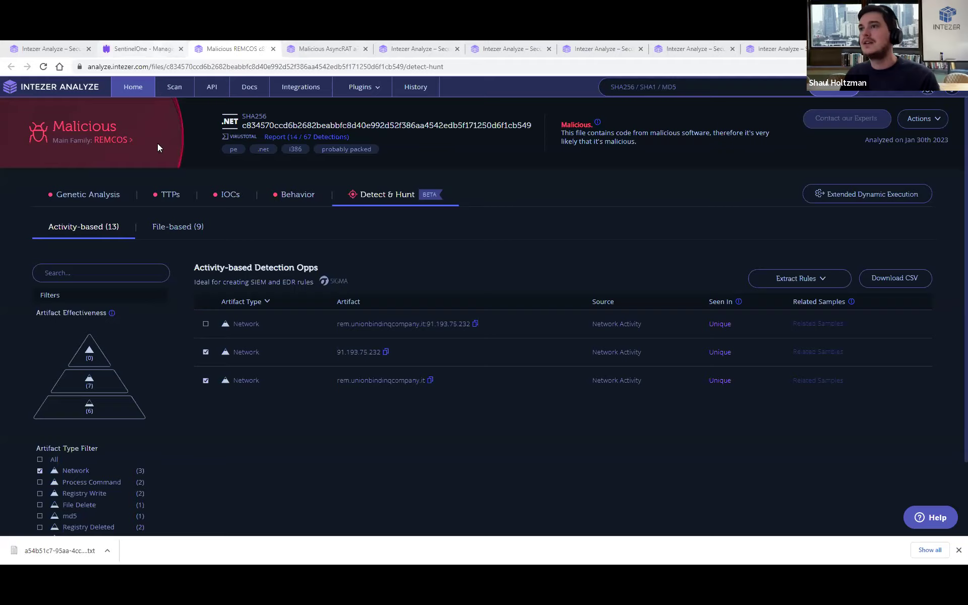
{"action": "left_click", "coordinate": [566, 211]}
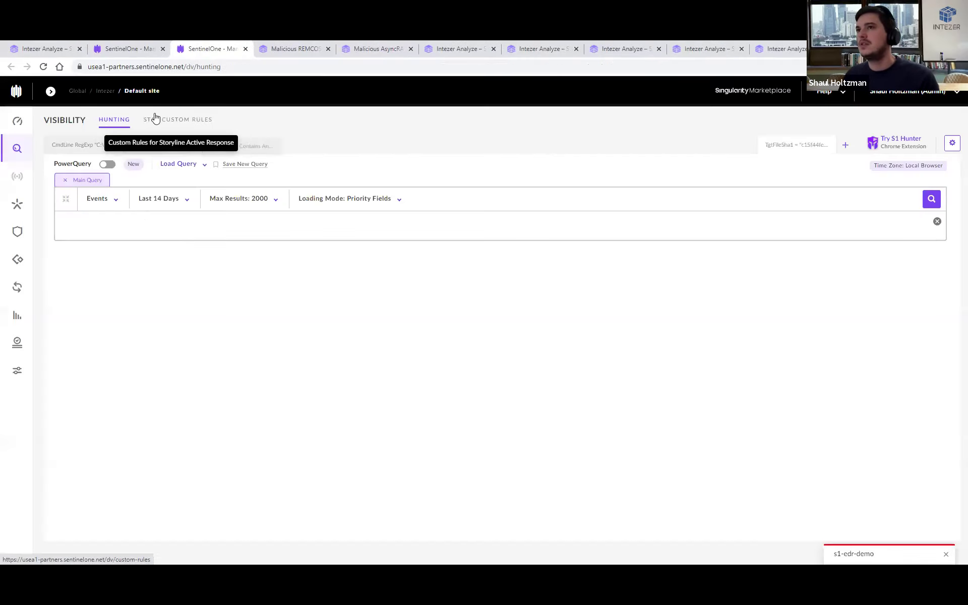
{"action": "left_click", "coordinate": [700, 222]}
{"action": "left_click", "coordinate": [933, 201]}
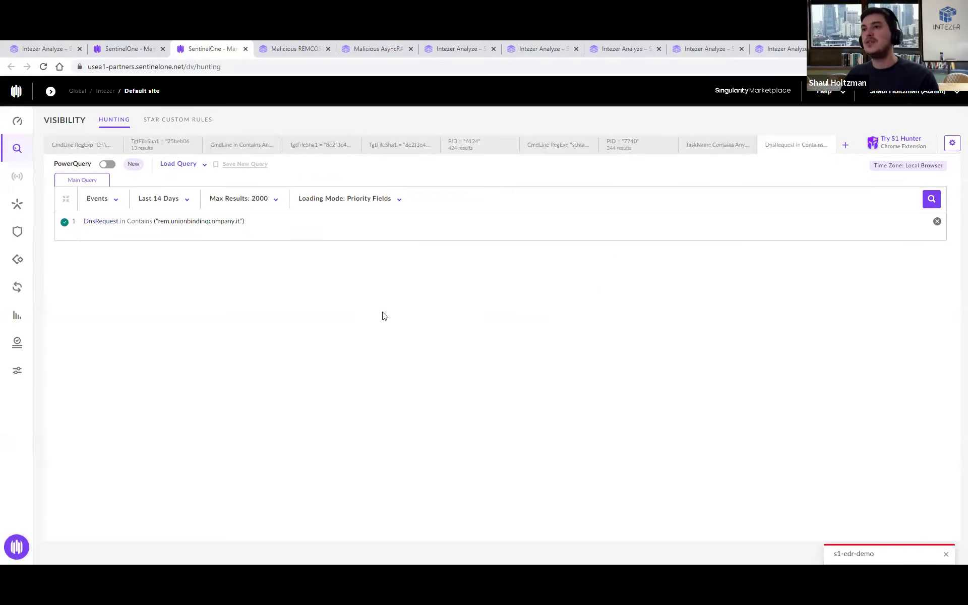
Step: Highlight the domain in the query and examine the matching DNS event, including its DNS request and response attributes
{"action": "left_click", "coordinate": [159, 222]}
{"action": "left_click_drag", "start_coordinate": [159, 223], "coordinate": [241, 221]}
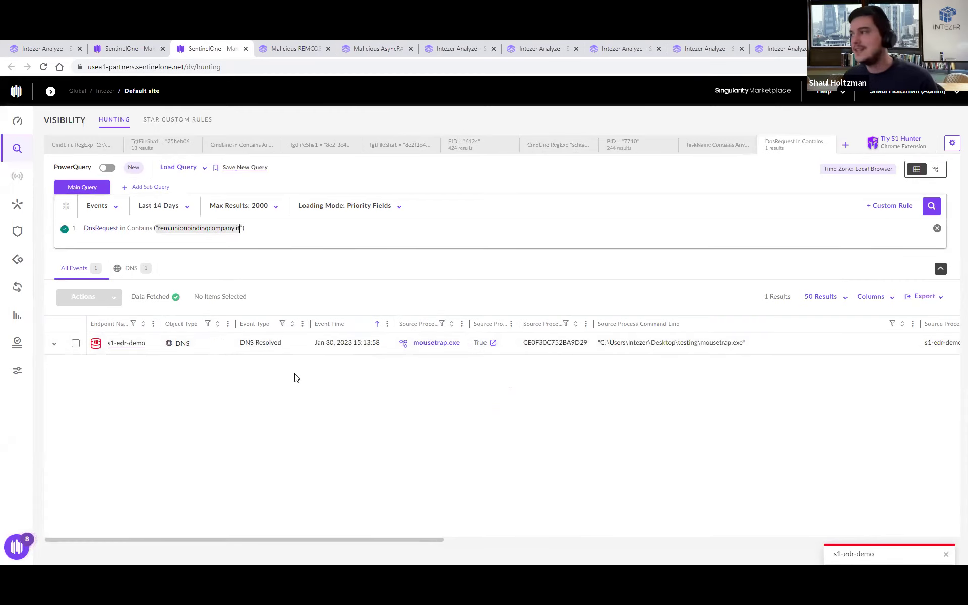
{"action": "left_click", "coordinate": [277, 417]}
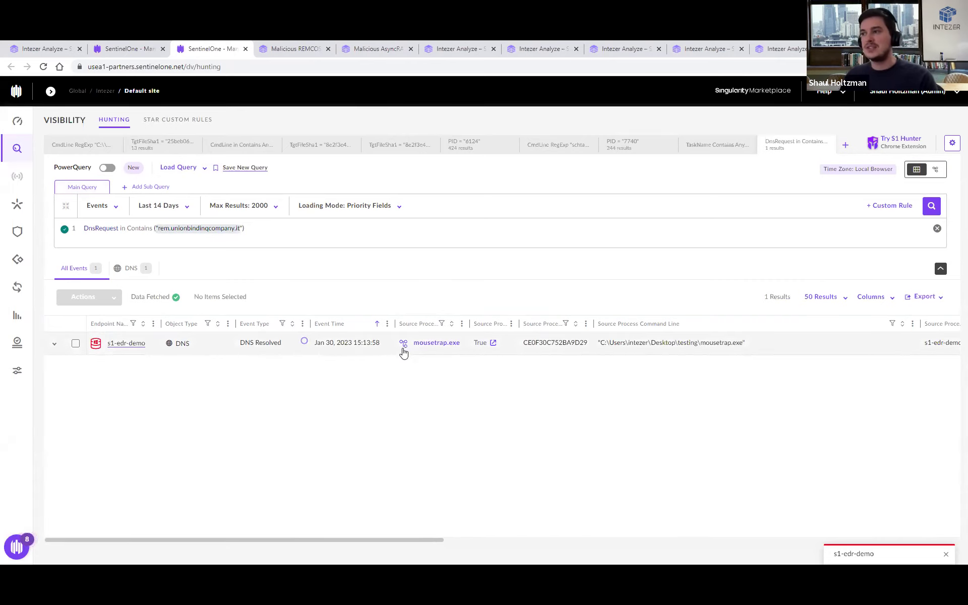
{"action": "left_click_drag", "start_coordinate": [347, 539], "coordinate": [798, 532]}
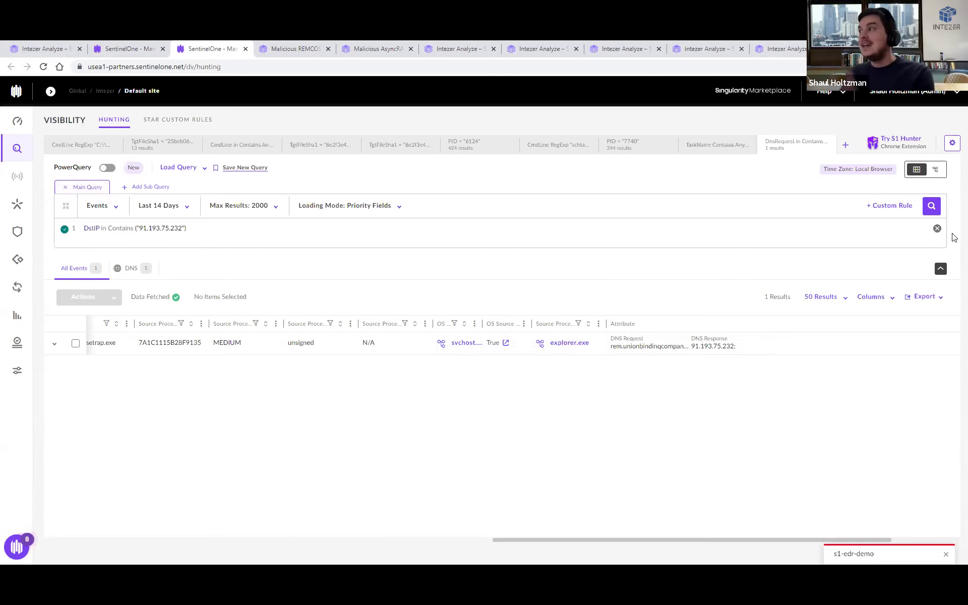
Step: Run the hunting query DstIP in Contains ("91.193.75.232") over the last 14 days and look through the returned events
{"action": "left_click", "coordinate": [932, 205]}
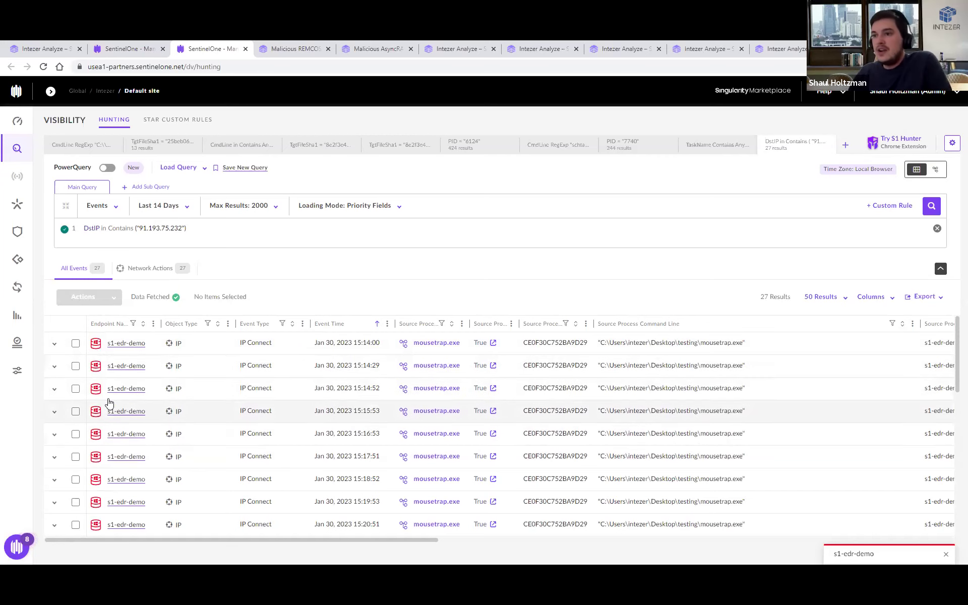
{"action": "scroll", "coordinate": [252, 469], "scroll_direction": "down", "scroll_amount": 6}
{"action": "scroll", "coordinate": [333, 464], "scroll_direction": "down", "scroll_amount": 2}
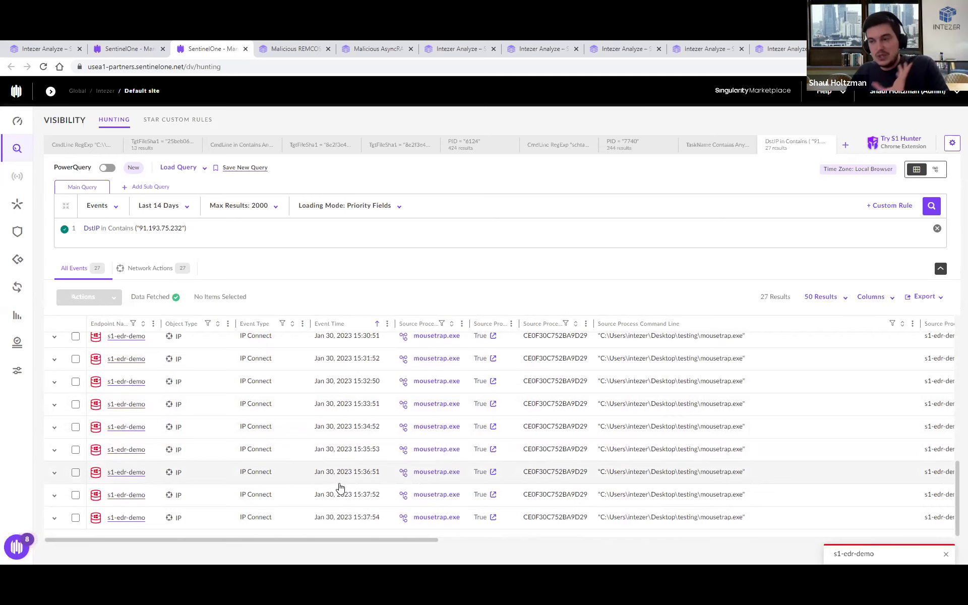
{"action": "scroll", "coordinate": [307, 429], "scroll_direction": "up", "scroll_amount": 10}
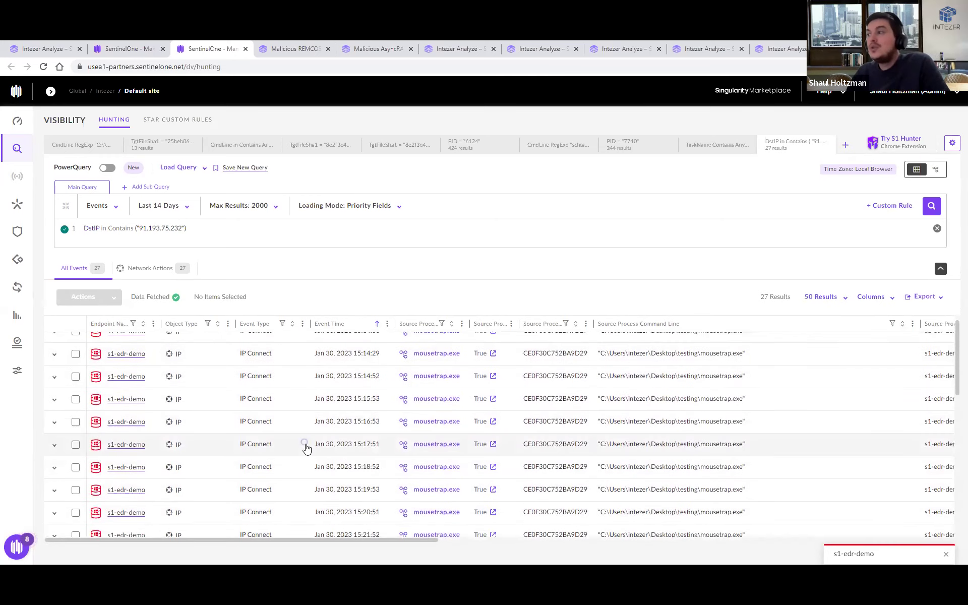
Step: Examine the IP connection events' source and destination addresses, ports, network direction and connection status
{"action": "left_click_drag", "start_coordinate": [376, 541], "coordinate": [441, 543]}
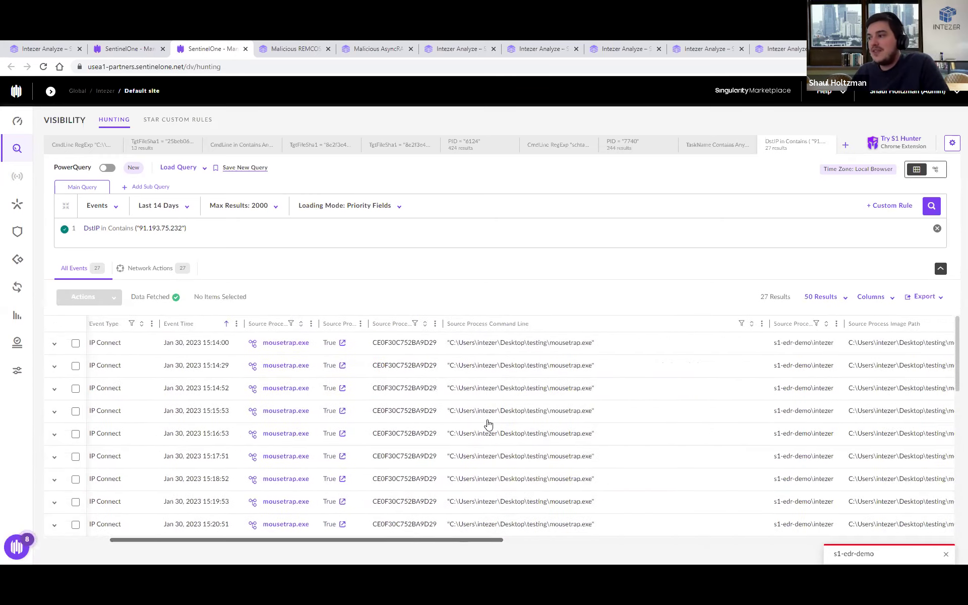
{"action": "left_click_drag", "start_coordinate": [502, 543], "coordinate": [747, 550]}
{"action": "scroll", "coordinate": [716, 454], "scroll_direction": "right", "scroll_amount": 6}
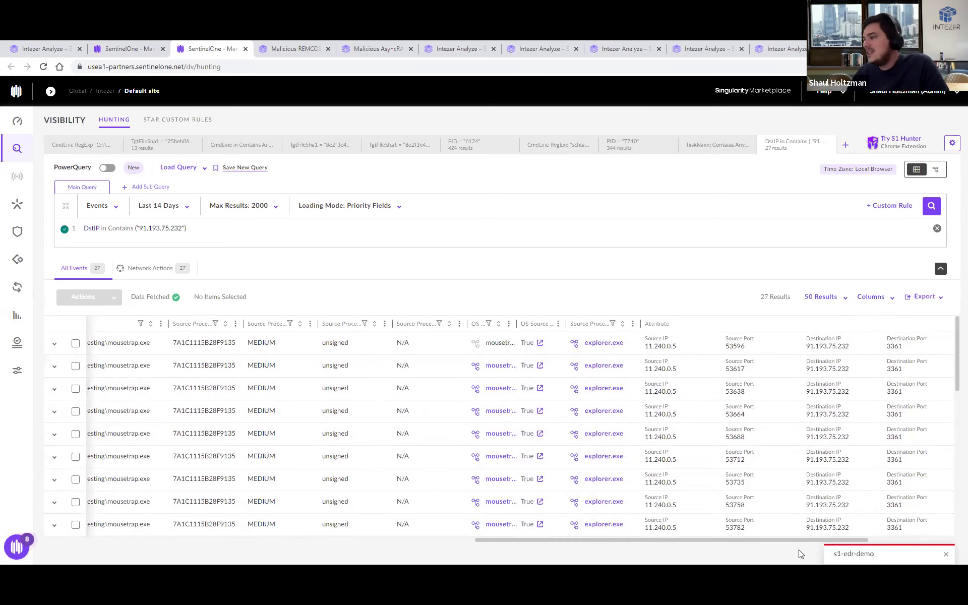
{"action": "scroll", "coordinate": [837, 534], "scroll_direction": "right", "scroll_amount": 1}
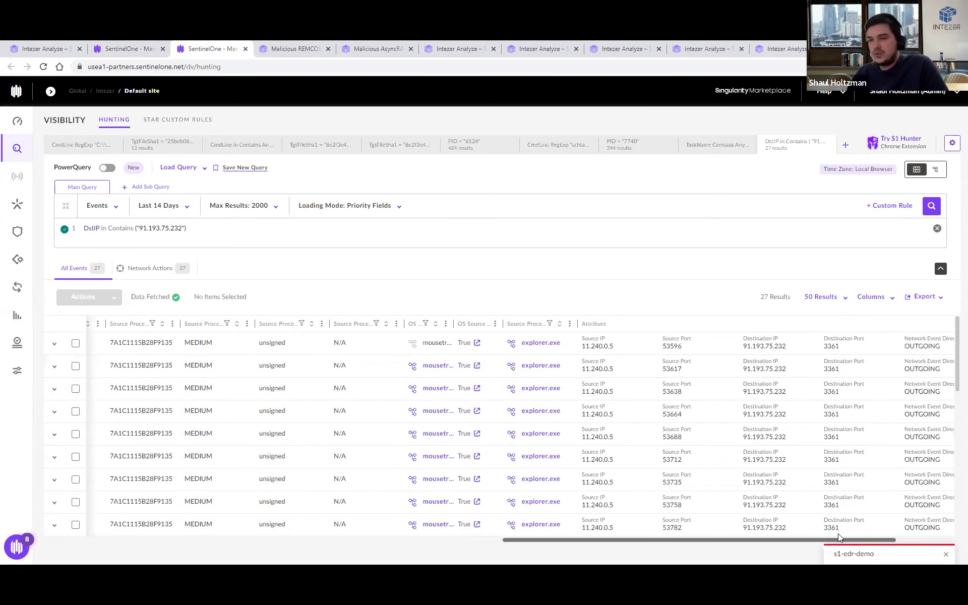
{"action": "left_click_drag", "start_coordinate": [838, 533], "coordinate": [843, 537]}
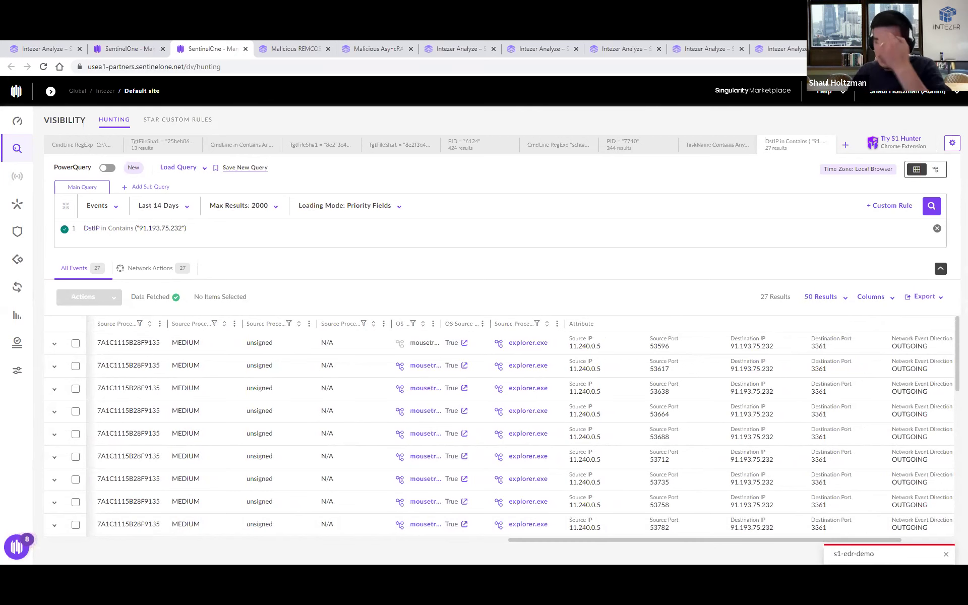
{"action": "scroll", "coordinate": [915, 530], "scroll_direction": "right", "scroll_amount": 3}
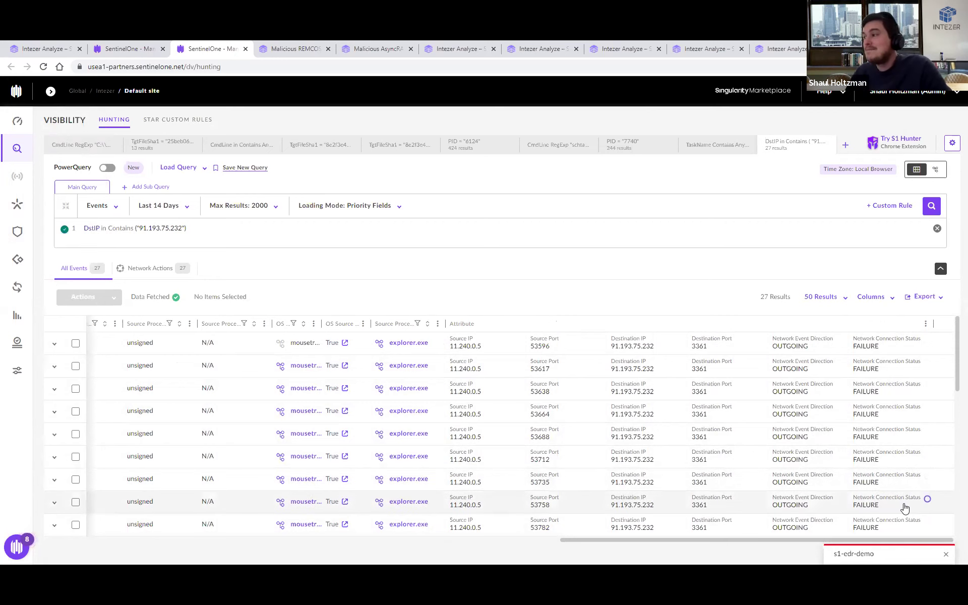
{"action": "scroll", "coordinate": [905, 502], "scroll_direction": "down", "scroll_amount": 1}
{"action": "scroll", "coordinate": [905, 502], "scroll_direction": "down", "scroll_amount": 5}
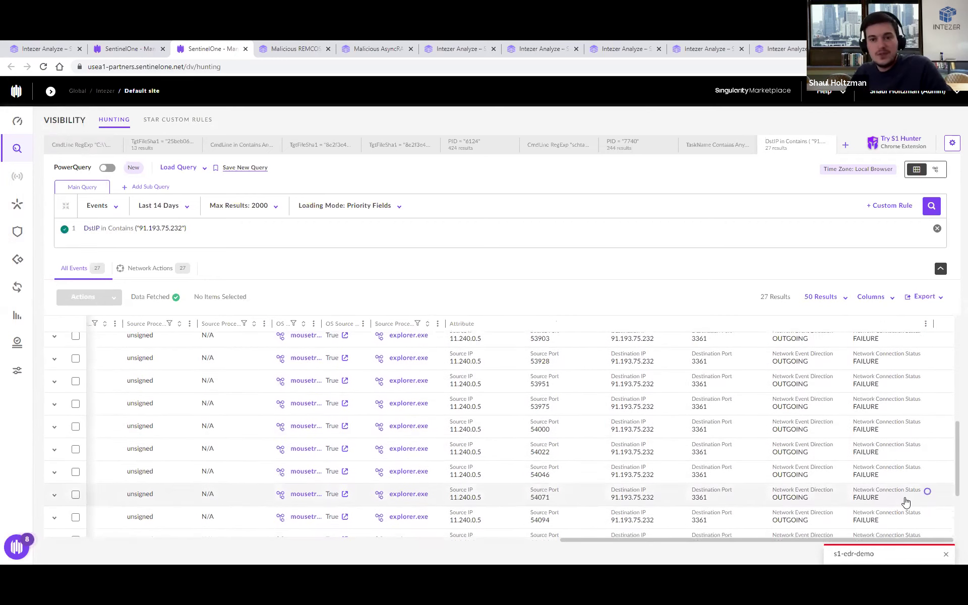
{"action": "scroll", "coordinate": [892, 509], "scroll_direction": "down", "scroll_amount": 2}
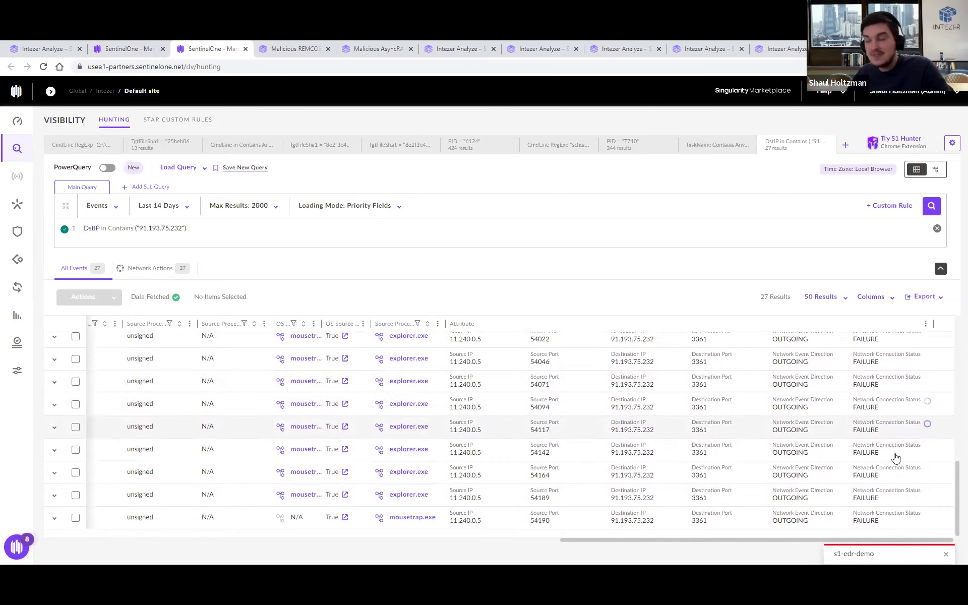
{"action": "scroll", "coordinate": [900, 508], "scroll_direction": "up", "scroll_amount": 8}
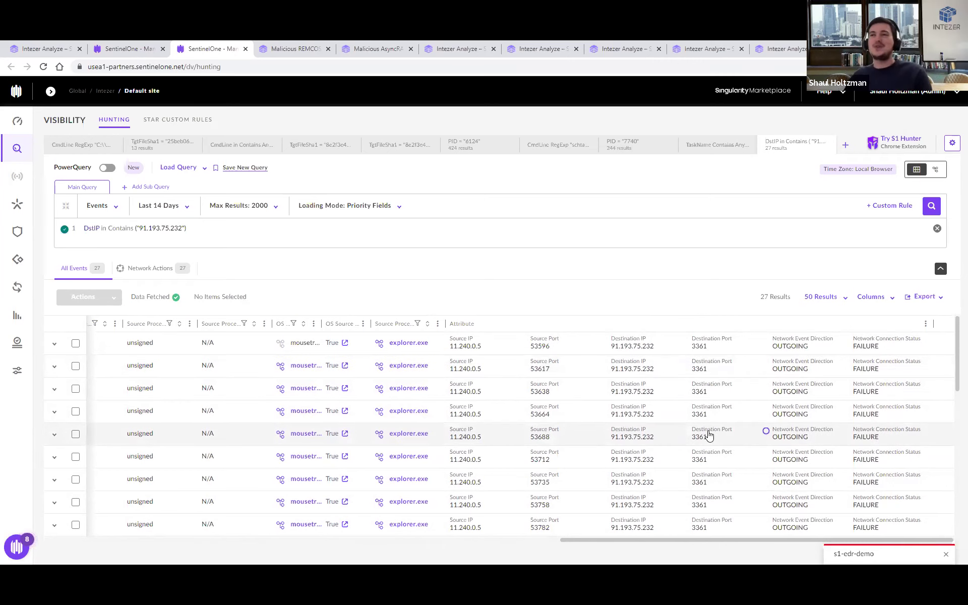
Step: Return to the REMCOS report in Intezer Analyze and copy the domain rem.unionbindinqcompany.it
{"action": "left_click", "coordinate": [277, 50]}
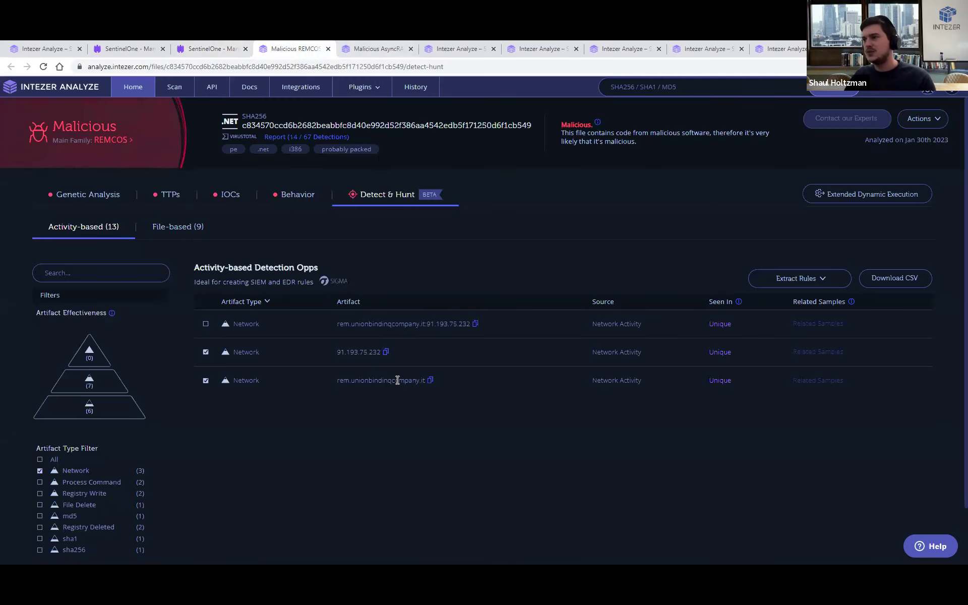
{"action": "left_click_drag", "start_coordinate": [422, 380], "coordinate": [330, 385]}
{"action": "key", "text": "ctrl+c"}
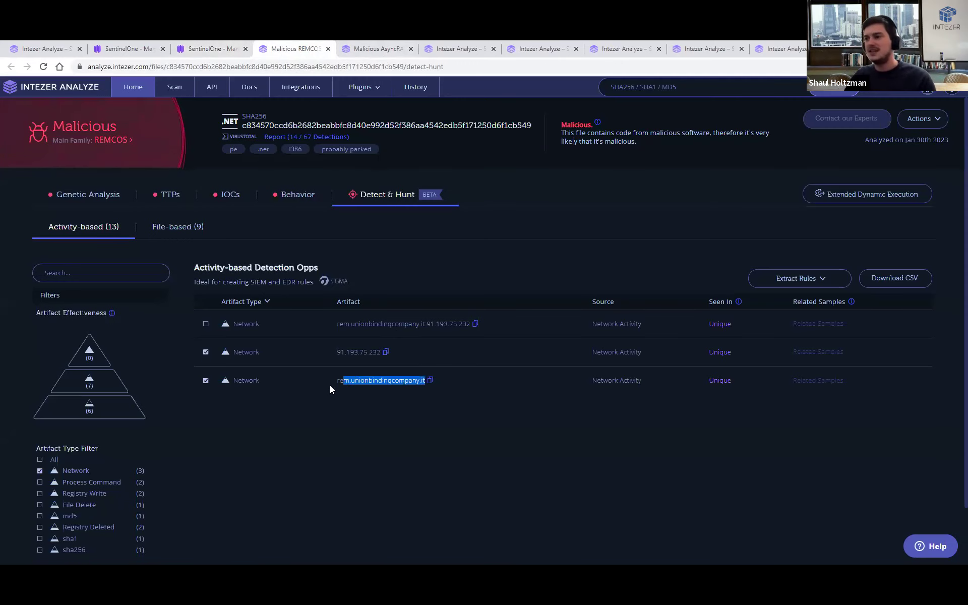
Step: Submit rem.unionbindinqcompany.it for URL analysis on a separate scan page, read the response and close that page
{"action": "middle_click", "coordinate": [196, 97]}
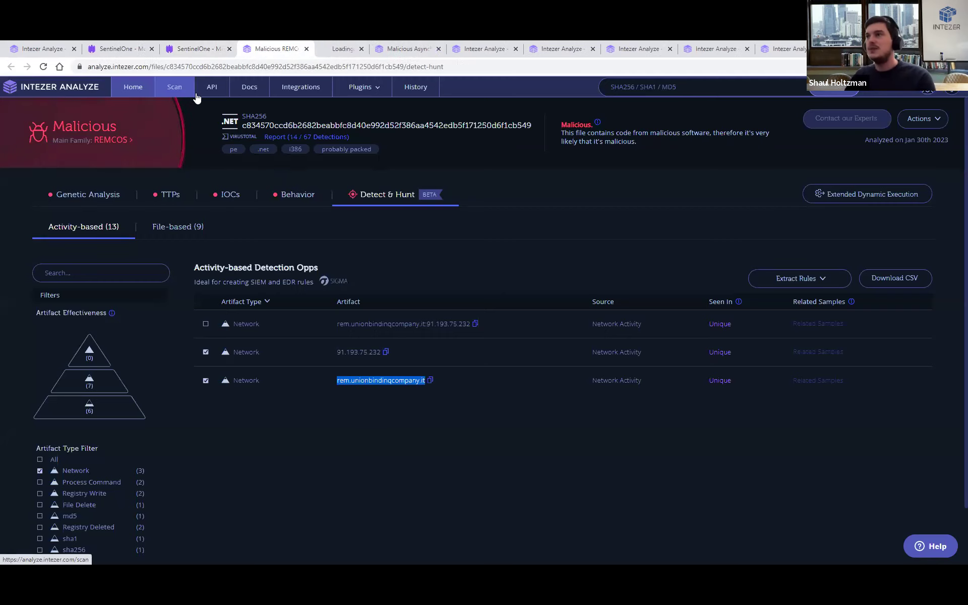
{"action": "left_click", "coordinate": [337, 43]}
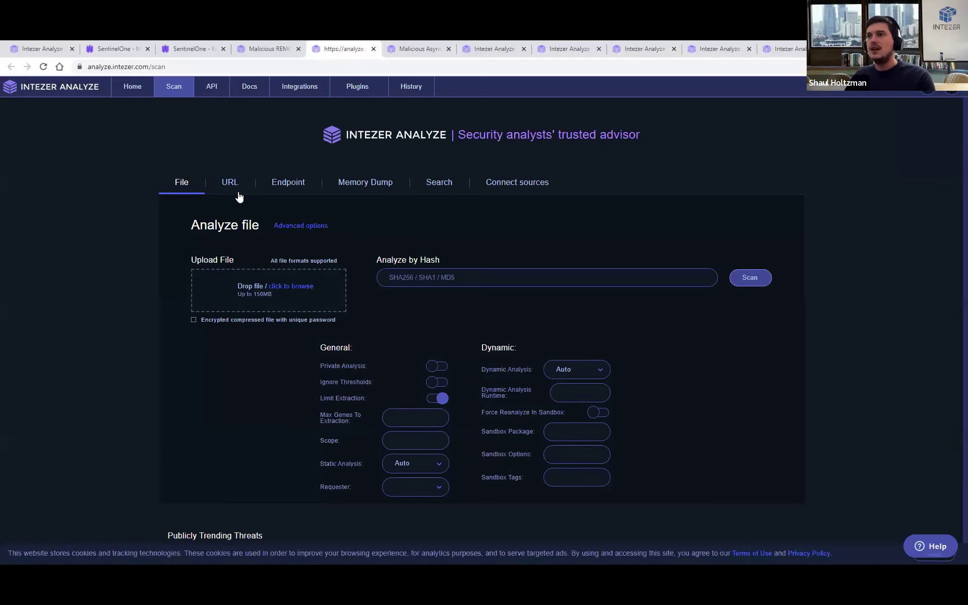
{"action": "left_click", "coordinate": [233, 186]}
{"action": "left_click", "coordinate": [400, 263]}
{"action": "key", "text": "ctrl+v"}
{"action": "left_click", "coordinate": [647, 260]}
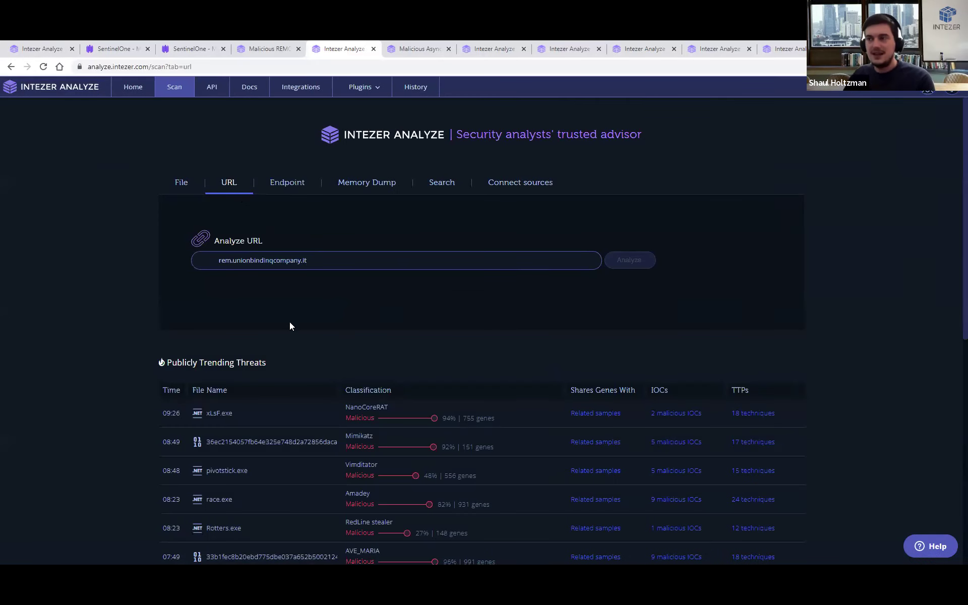
{"action": "left_click_drag", "start_coordinate": [218, 281], "coordinate": [372, 278]}
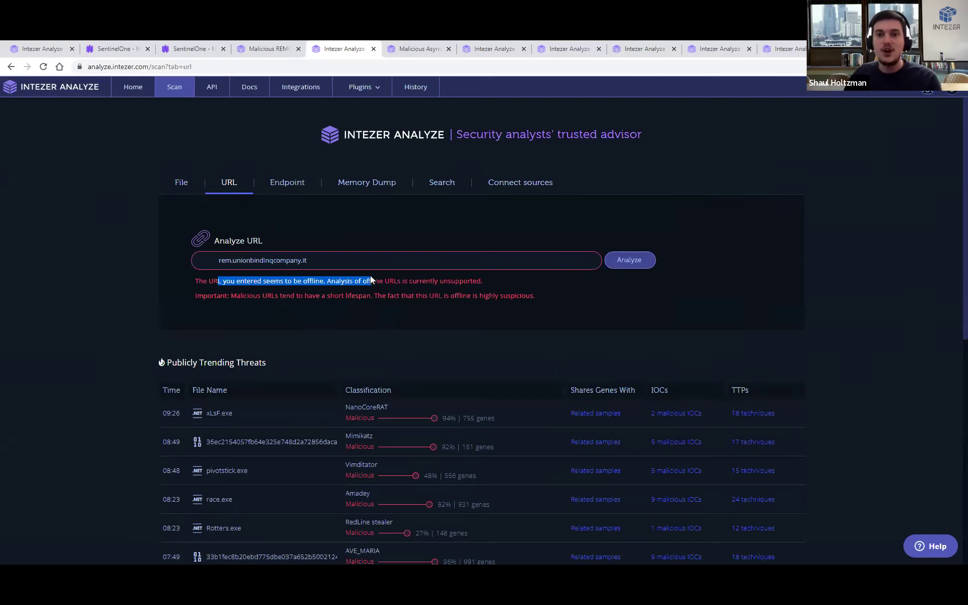
{"action": "left_click", "coordinate": [373, 48]}
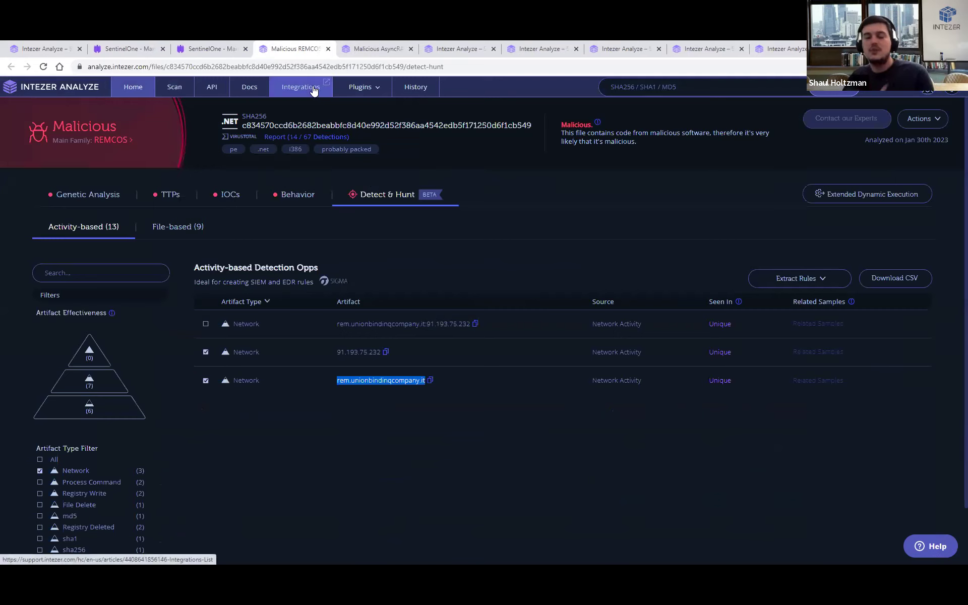
Step: Remove the Network filter in the REMCOS report and look over all activity-based detection artifacts
{"action": "mouse_move", "coordinate": [335, 99]}
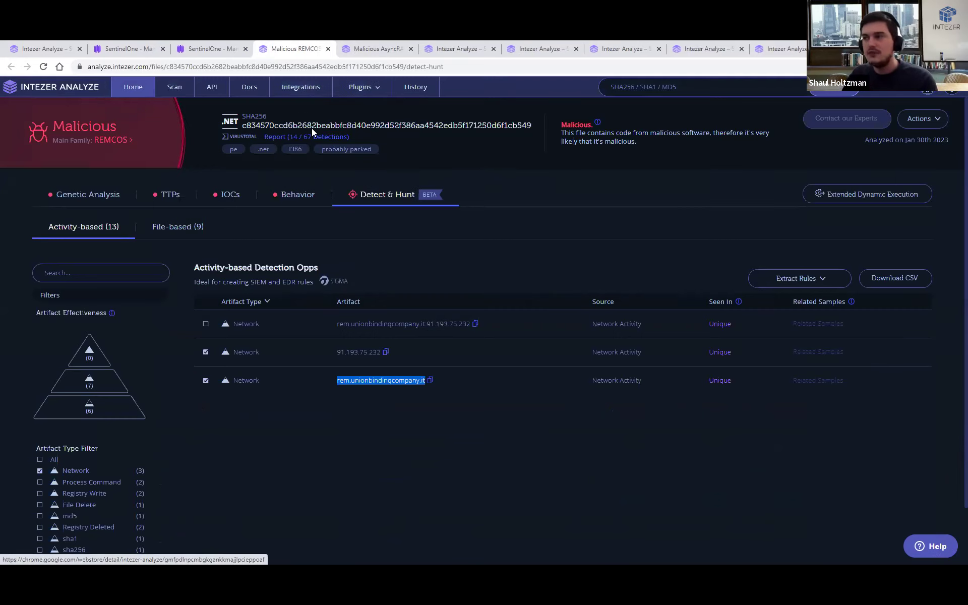
{"action": "left_click", "coordinate": [72, 475]}
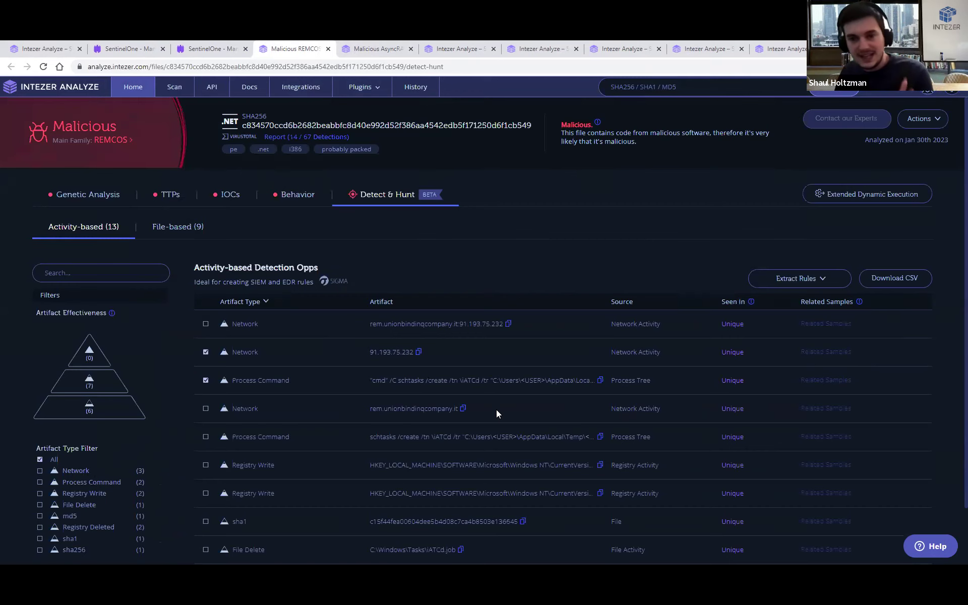
{"action": "scroll", "coordinate": [503, 382], "scroll_direction": "down", "scroll_amount": 1}
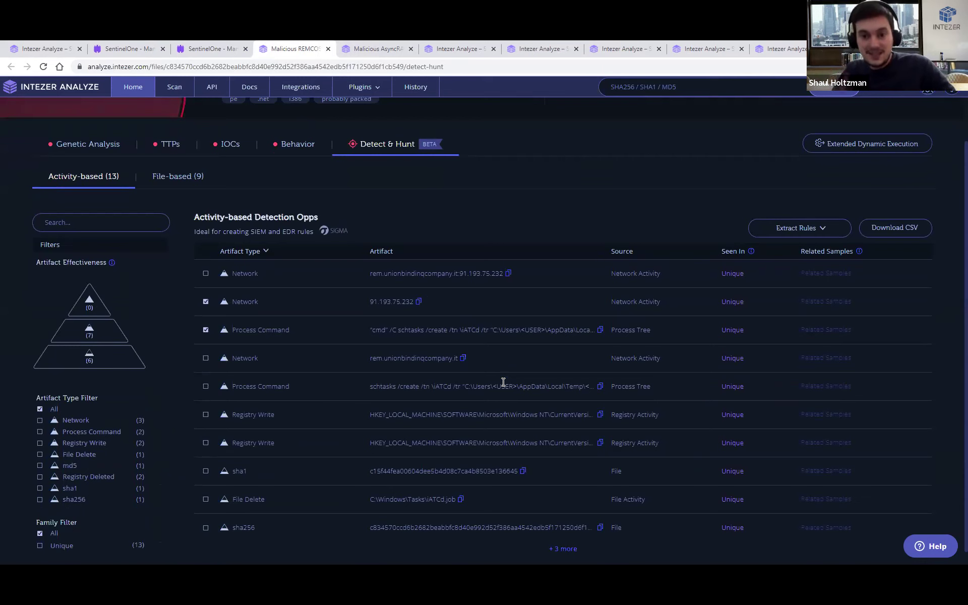
Step: Check the threat status of the mousetrap.exe incident in SentinelOne and return to the hunting page
{"action": "left_click", "coordinate": [139, 48]}
{"action": "left_click_drag", "start_coordinate": [161, 124], "coordinate": [206, 124]}
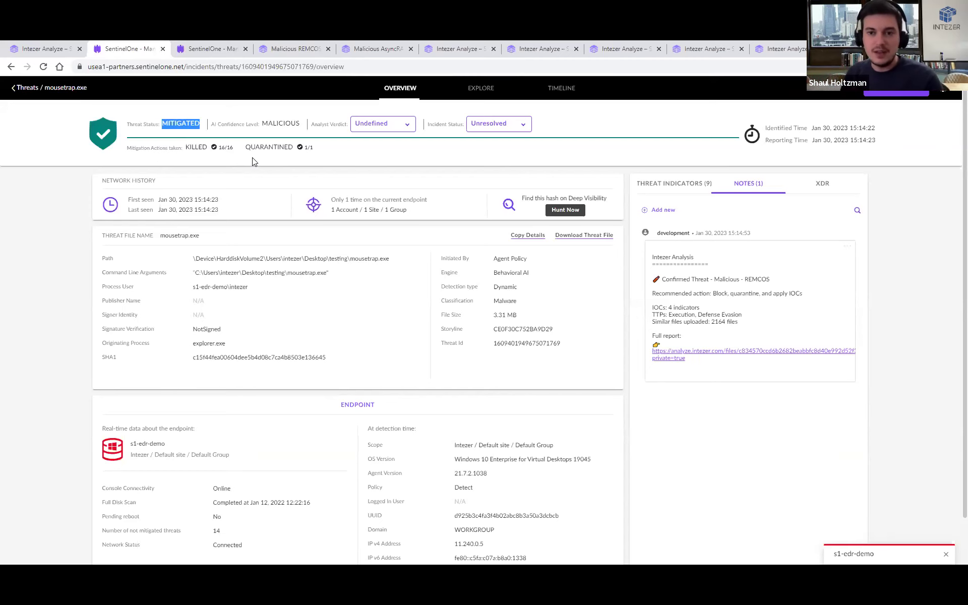
{"action": "left_click", "coordinate": [225, 41]}
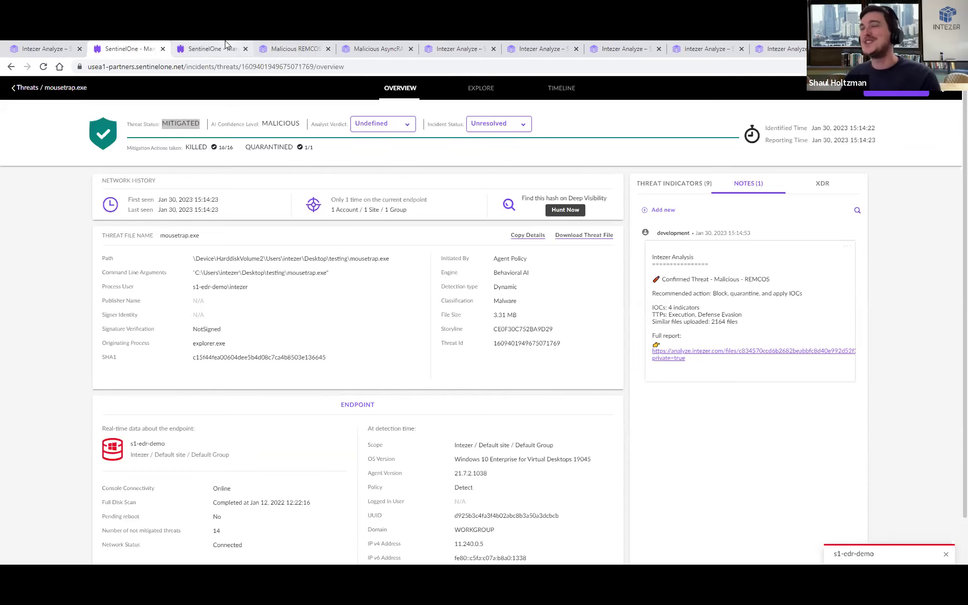
Step: Return to the hunting page, change the query field from DstIP to IP for "91.193.75.232" and run the query
{"action": "left_click", "coordinate": [225, 45]}
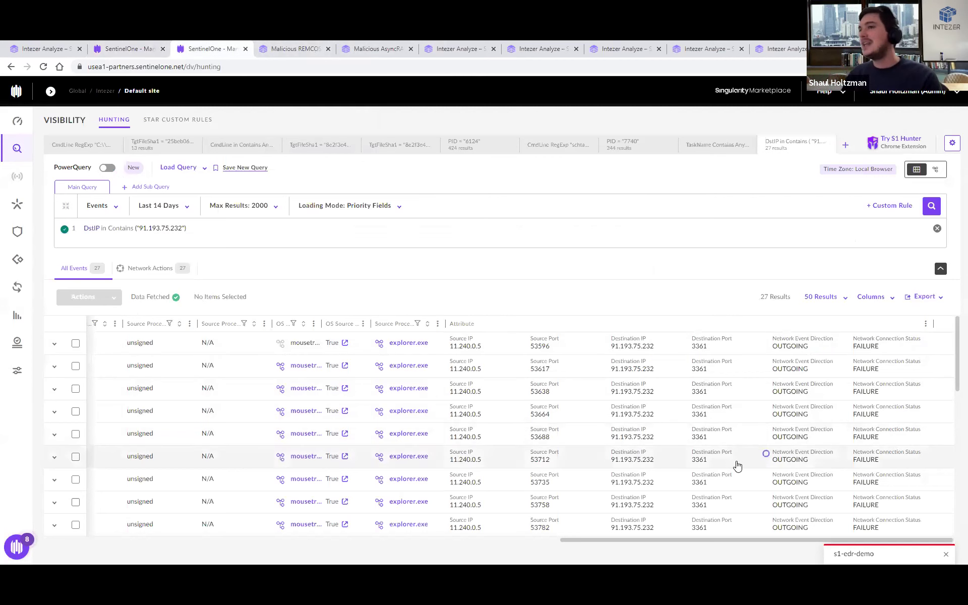
{"action": "left_click", "coordinate": [94, 231]}
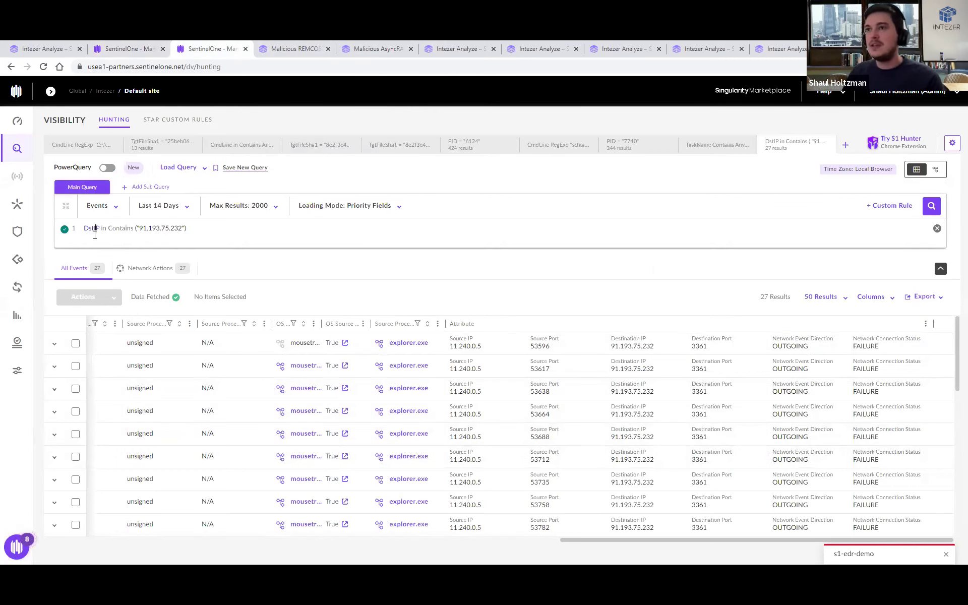
{"action": "key", "text": "BackSpace"}
{"action": "key", "text": "BackSpace"}
{"action": "key", "text": "BackSpace"}
{"action": "left_click", "coordinate": [927, 209]}
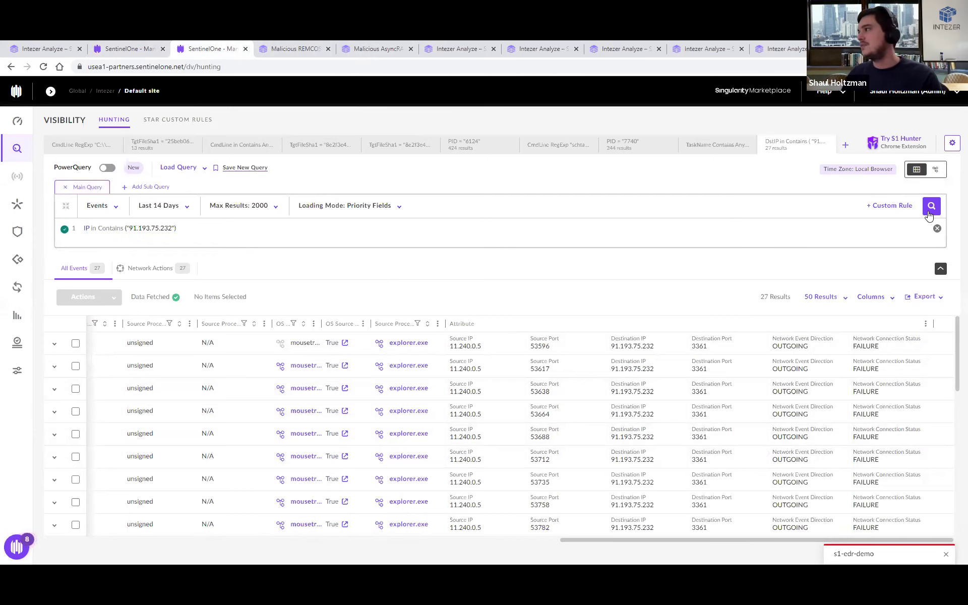
Step: In the Intezer REMCOS report, add the schtasks process command to the selected artifacts and extract the detection rules for them
{"action": "left_click", "coordinate": [311, 42]}
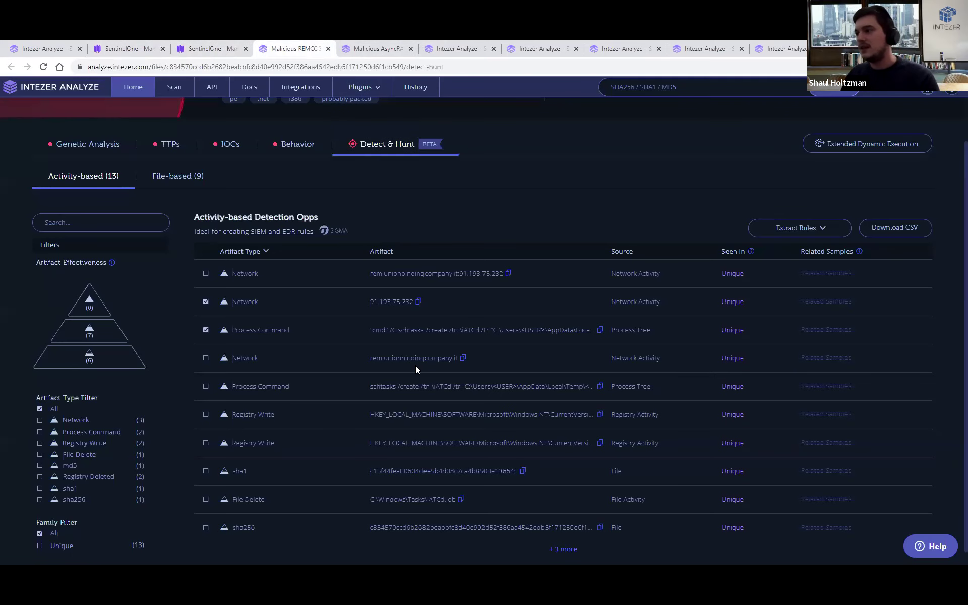
{"action": "scroll", "coordinate": [429, 368], "scroll_direction": "down", "scroll_amount": 1}
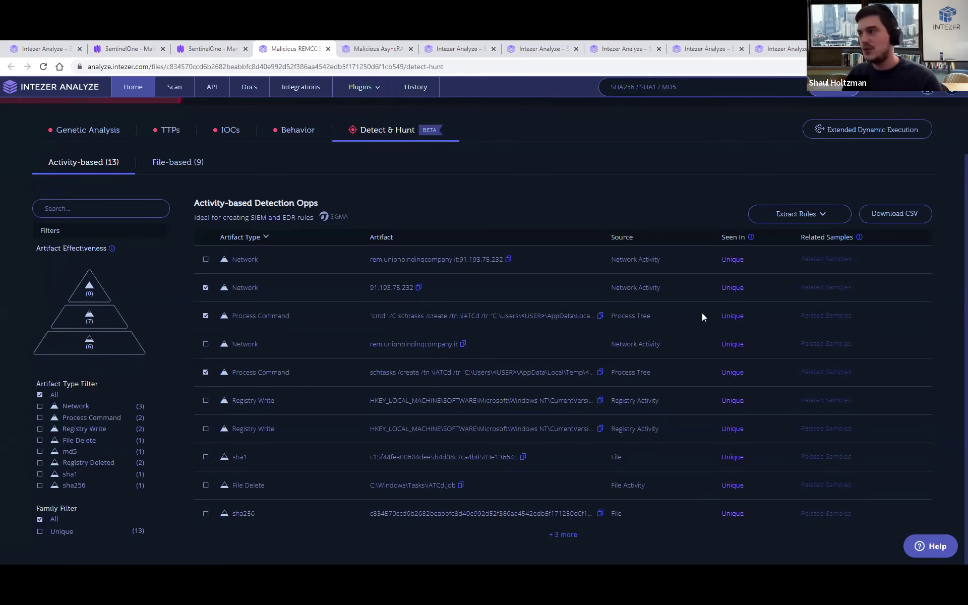
{"action": "left_click", "coordinate": [809, 215]}
{"action": "left_click", "coordinate": [793, 235]}
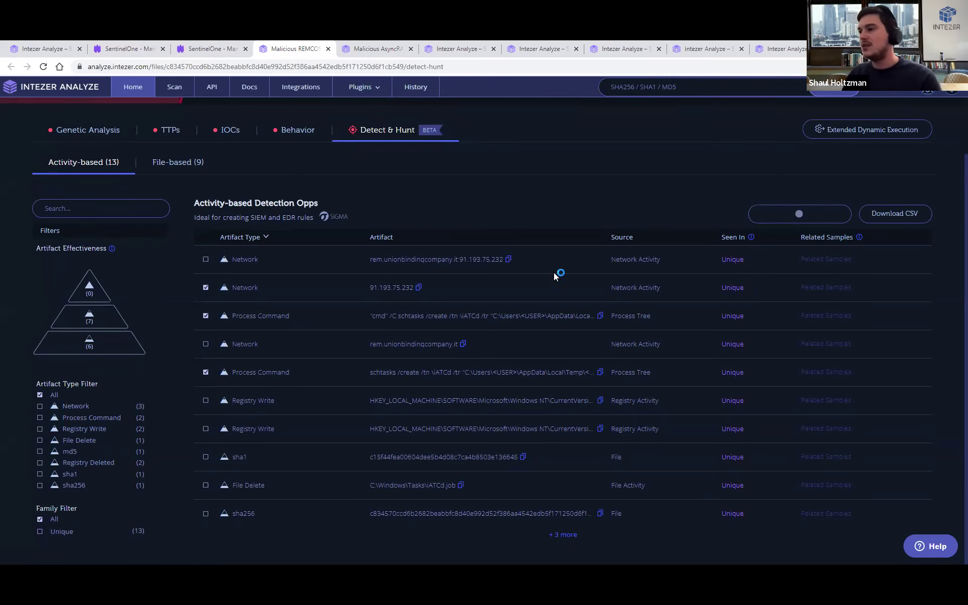
{"action": "left_click", "coordinate": [495, 413]}
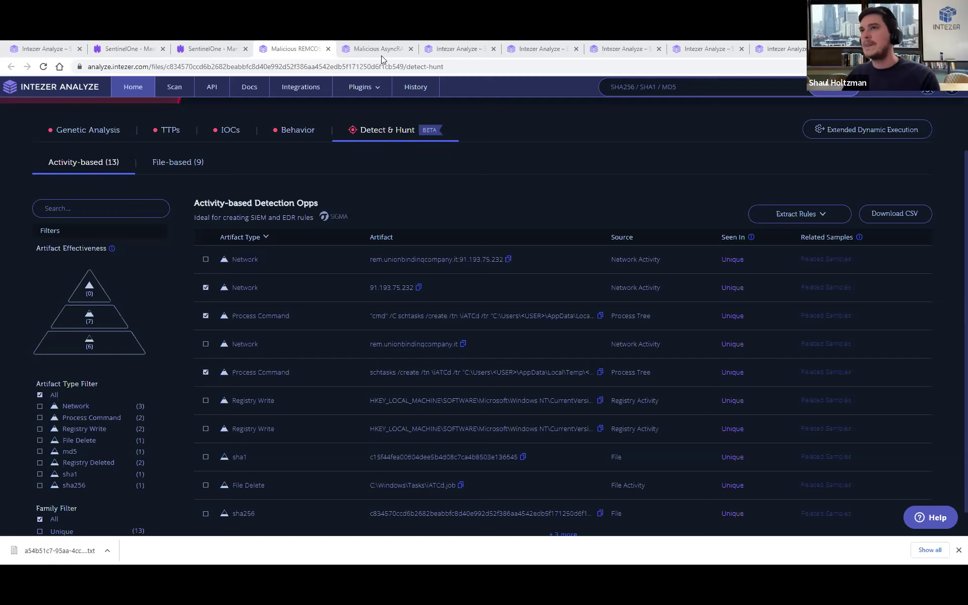
Step: In SentinelOne, replace the query with CmdLine RegExp "schtasks /create /tn \\iATCd /tr \"C:\\Users\\.*\\AppData\\Local\\Temp\\.*\" /st 00:00 /du 9999:59 /sc once /ri 60 /f" and run it
{"action": "left_click", "coordinate": [212, 49]}
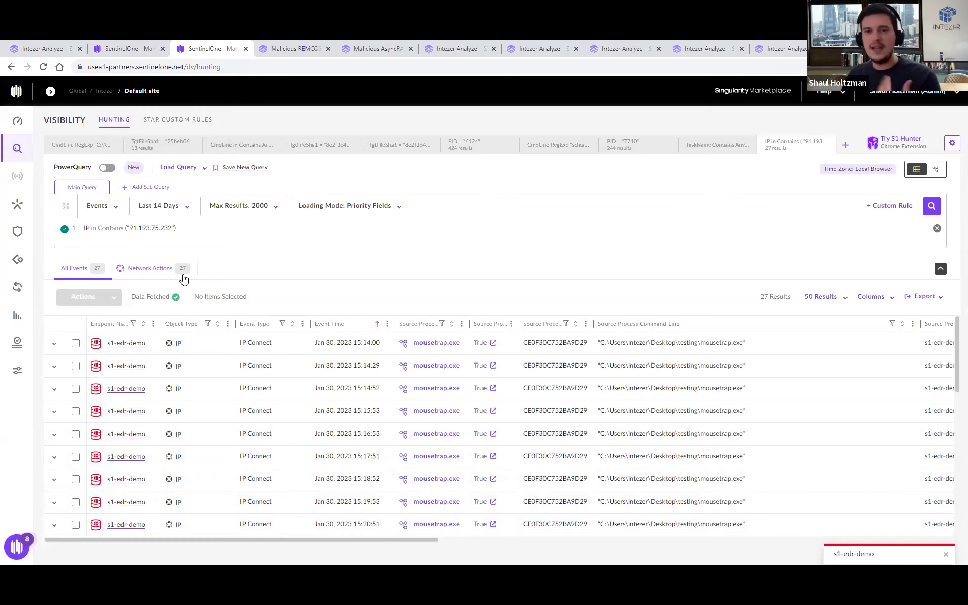
{"action": "left_click", "coordinate": [74, 230]}
{"action": "key", "text": "ctrl+a"}
{"action": "type", "text": "CmdLine RegExp \"schtasks /create /tn \\\\iATCd /tr \\\"C:\\\\Users\\\\.*\\\\AppData\\\\Local\\\\Temp\\\\.*\\\" /st 00:00 /du 9999:59 /sc once /ri 60 /f\""}
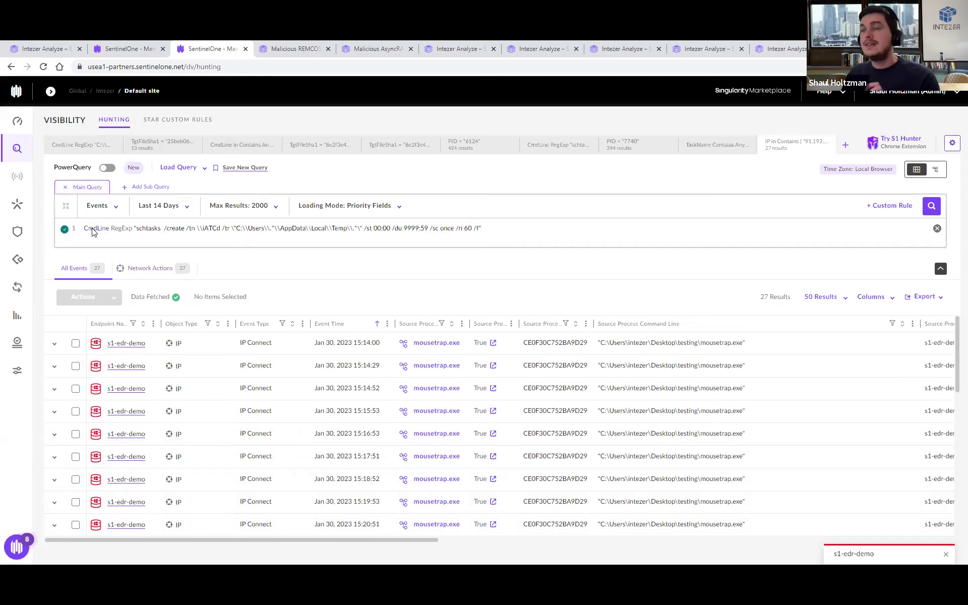
{"action": "left_click_drag", "start_coordinate": [136, 228], "coordinate": [476, 230]}
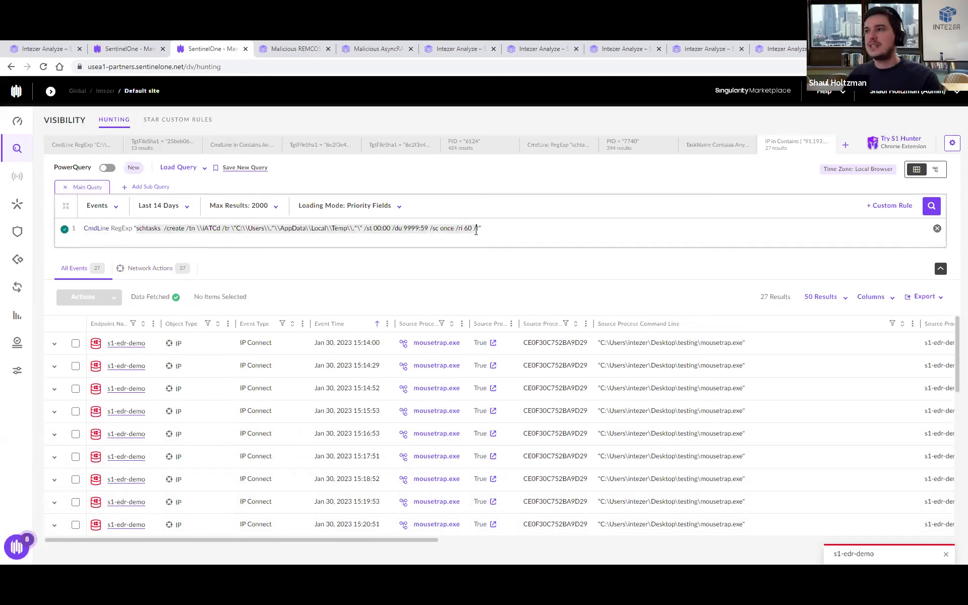
{"action": "double_click", "coordinate": [152, 228]}
{"action": "left_click", "coordinate": [173, 229]}
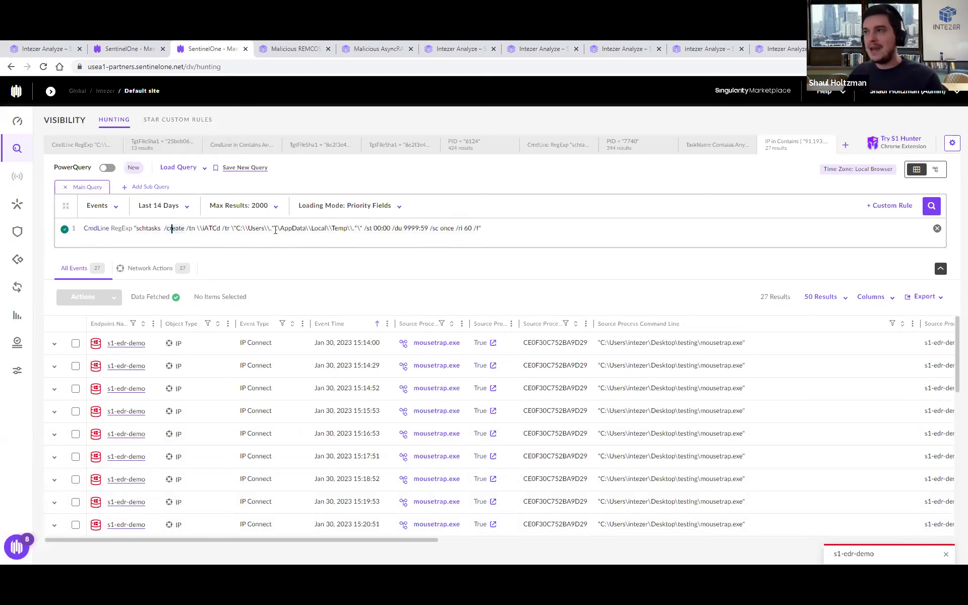
{"action": "left_click_drag", "start_coordinate": [278, 228], "coordinate": [353, 228]}
{"action": "left_click", "coordinate": [931, 206]}
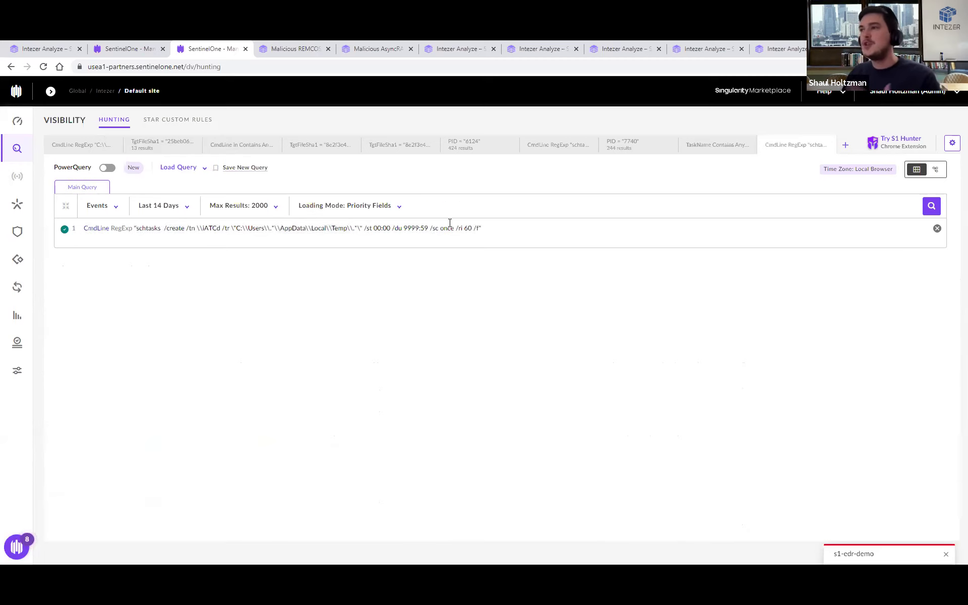
Step: Cut the command-line pattern off after "C:\\Users\\.*", rerun the query and look across the columns of the returned events
{"action": "left_click", "coordinate": [353, 222]}
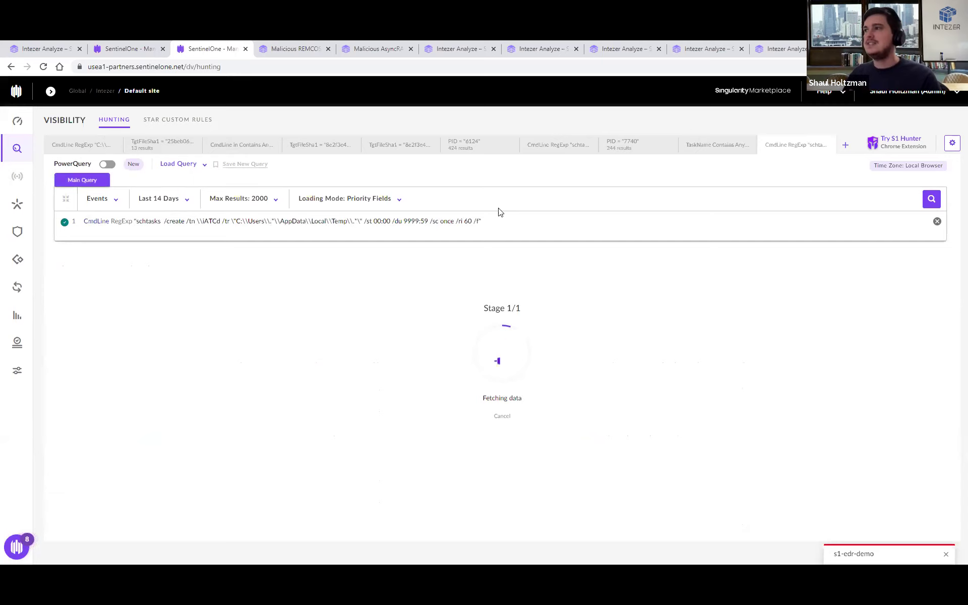
{"action": "triple_click", "coordinate": [480, 221]}
{"action": "left_click", "coordinate": [480, 222]}
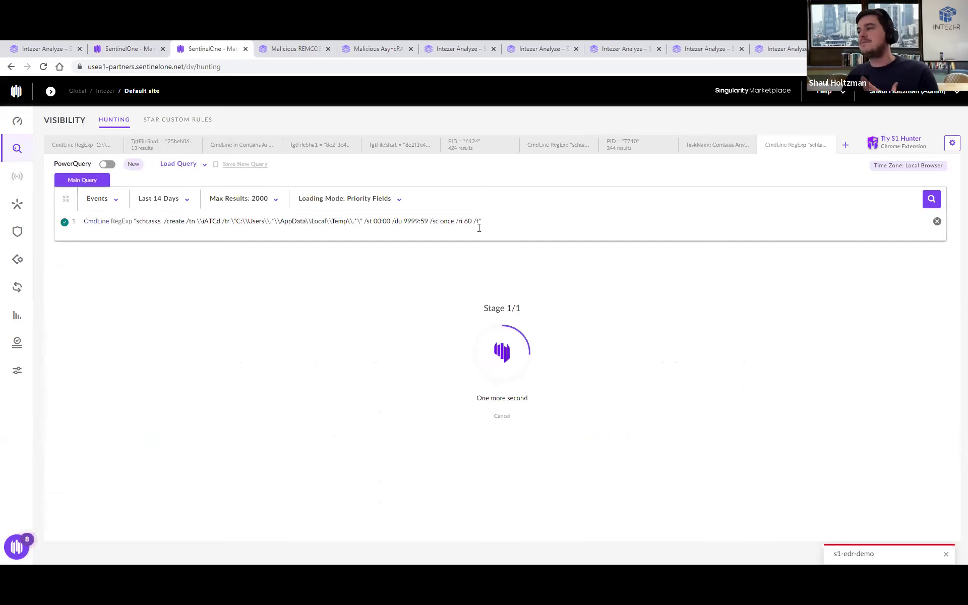
{"action": "left_click", "coordinate": [479, 222]}
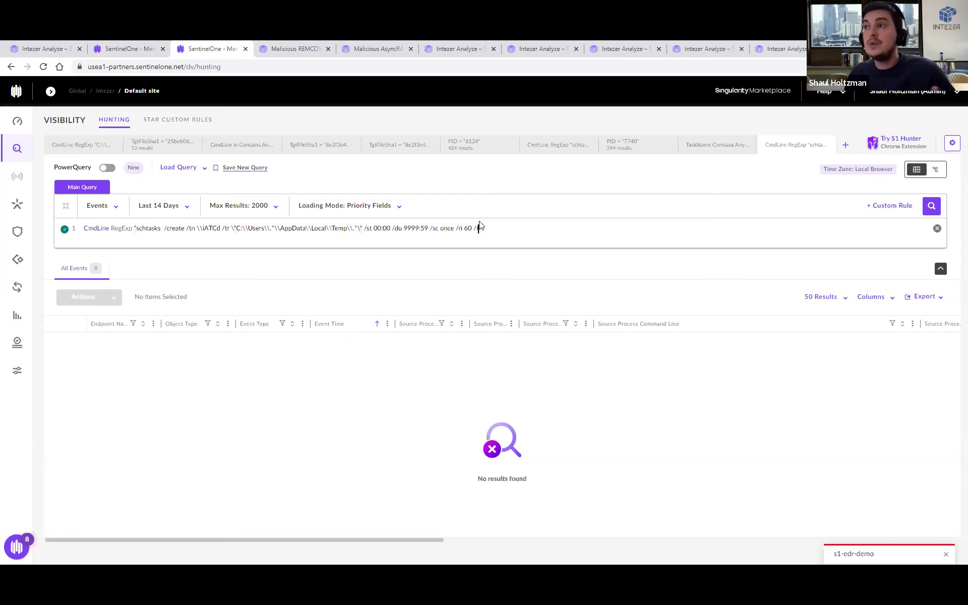
{"action": "type", "text": "\""}
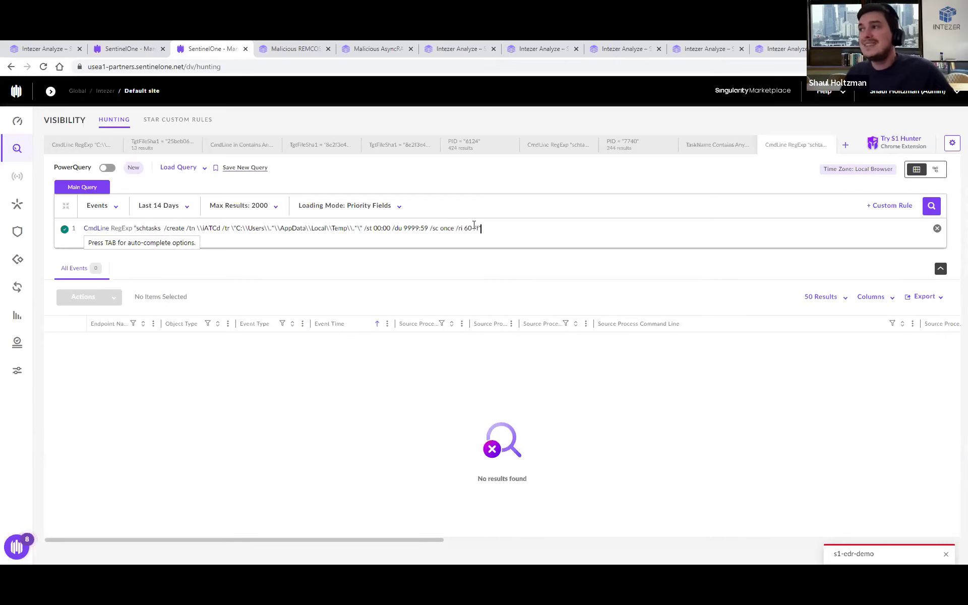
{"action": "left_click_drag", "start_coordinate": [479, 228], "coordinate": [276, 228]}
{"action": "key", "text": "BackSpace"}
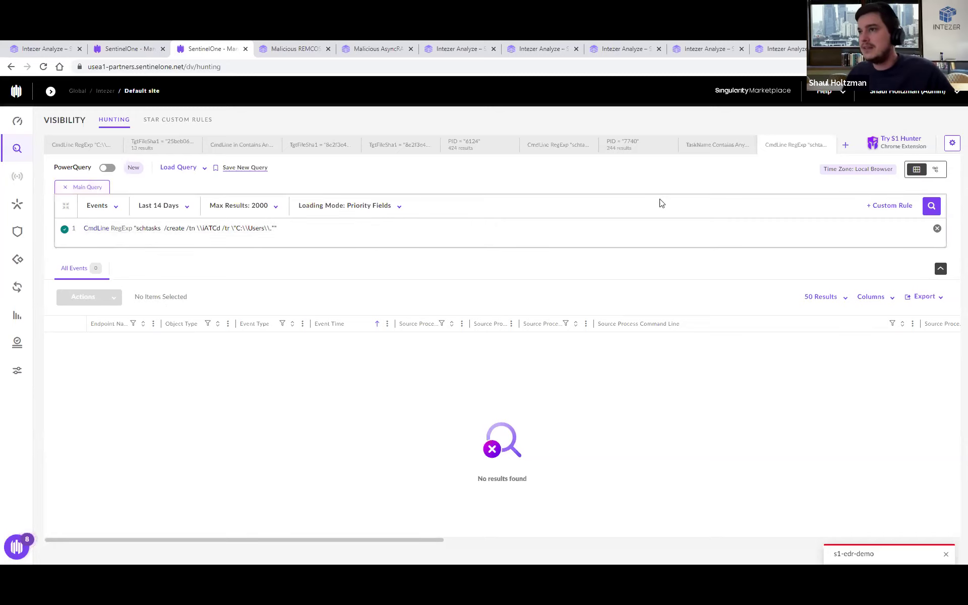
{"action": "left_click", "coordinate": [932, 206]}
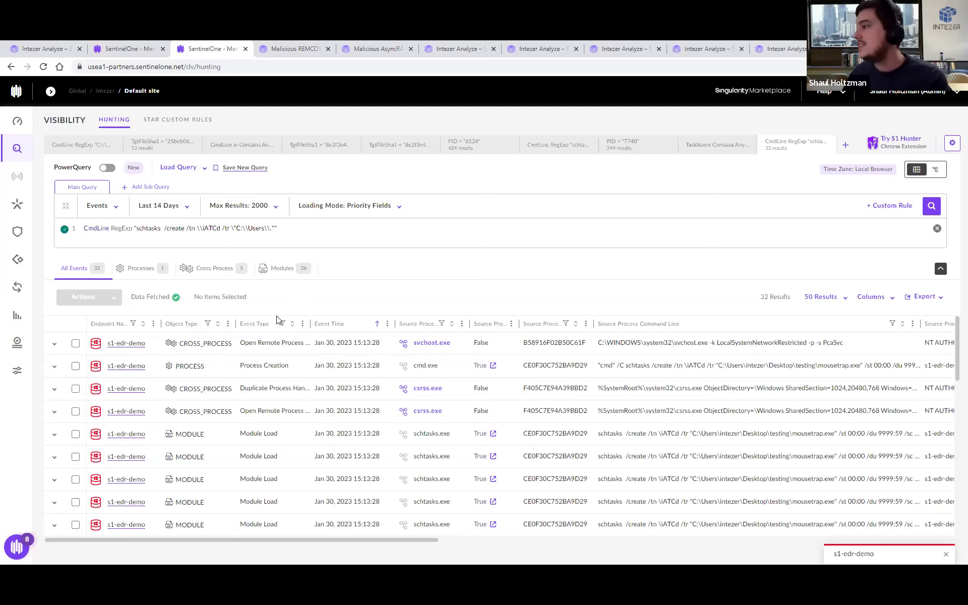
{"action": "left_click_drag", "start_coordinate": [433, 540], "coordinate": [562, 546]}
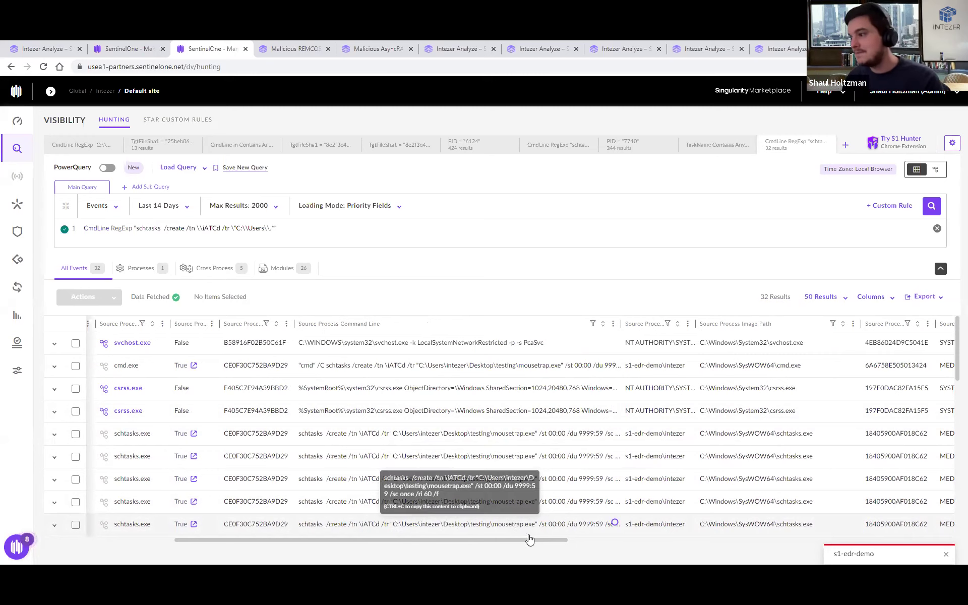
{"action": "left_click_drag", "start_coordinate": [534, 538], "coordinate": [931, 549]}
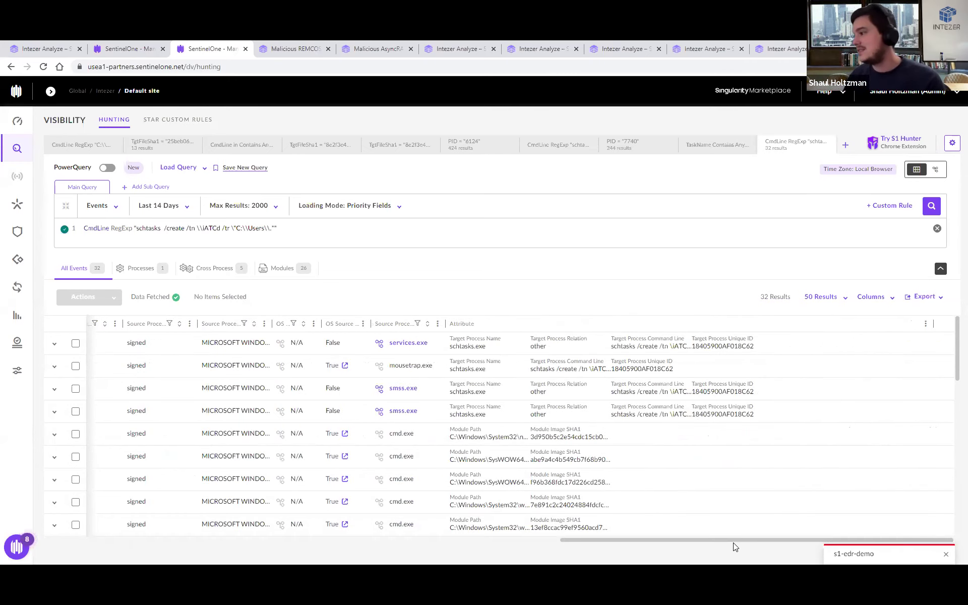
{"action": "left_click_drag", "start_coordinate": [707, 540], "coordinate": [80, 539]}
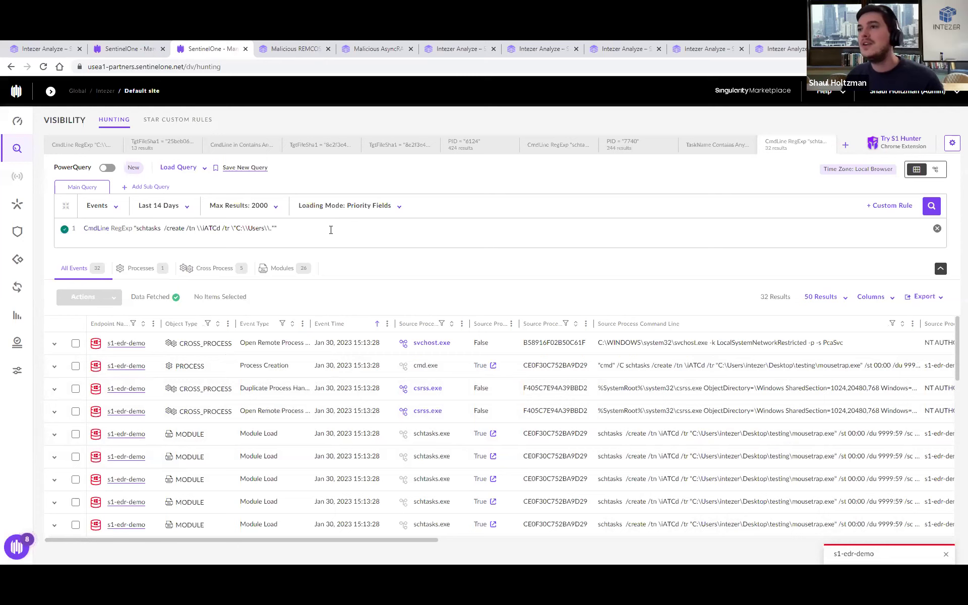
Step: Add a TaskName In AnyCase condition on a new line above the command-line condition
{"action": "left_click_drag", "start_coordinate": [204, 228], "coordinate": [55, 236]}
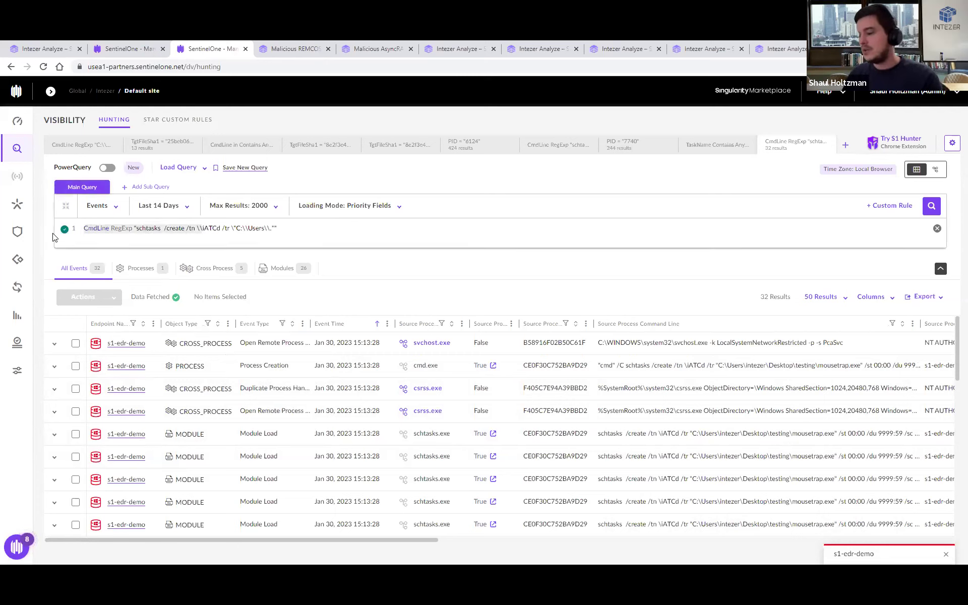
{"action": "key", "text": "Left"}
{"action": "key", "text": "Return"}
{"action": "type", "text": "task"}
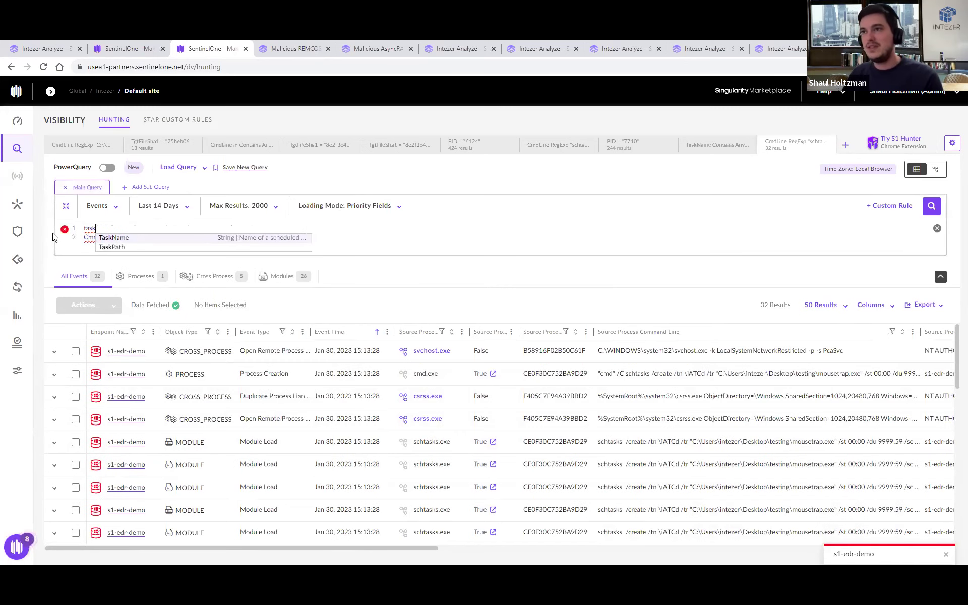
{"action": "key", "text": "Return"}
{"action": "type", "text": "is"}
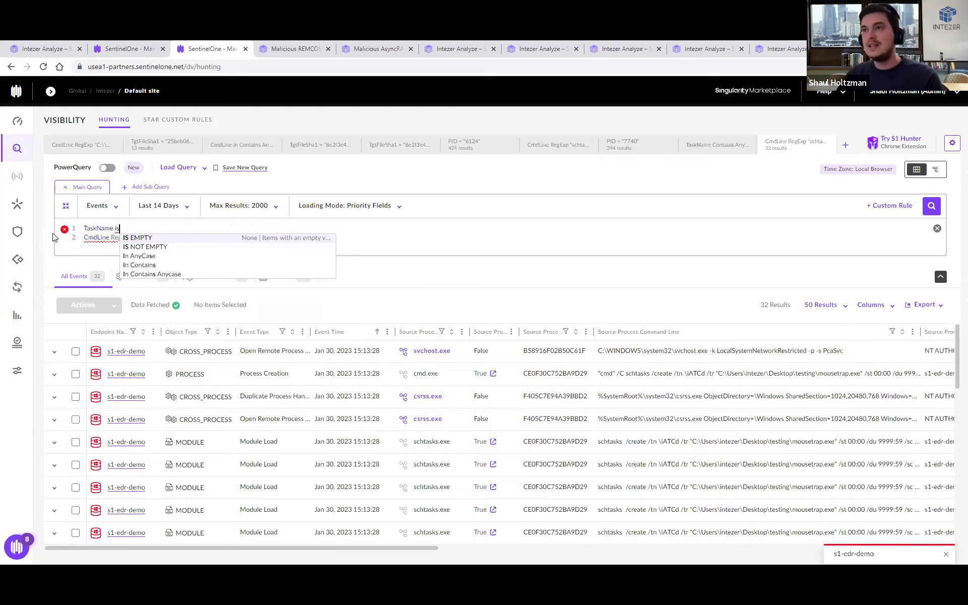
{"action": "key", "text": "Down"}
{"action": "key", "text": "Down"}
{"action": "key", "text": "Return"}
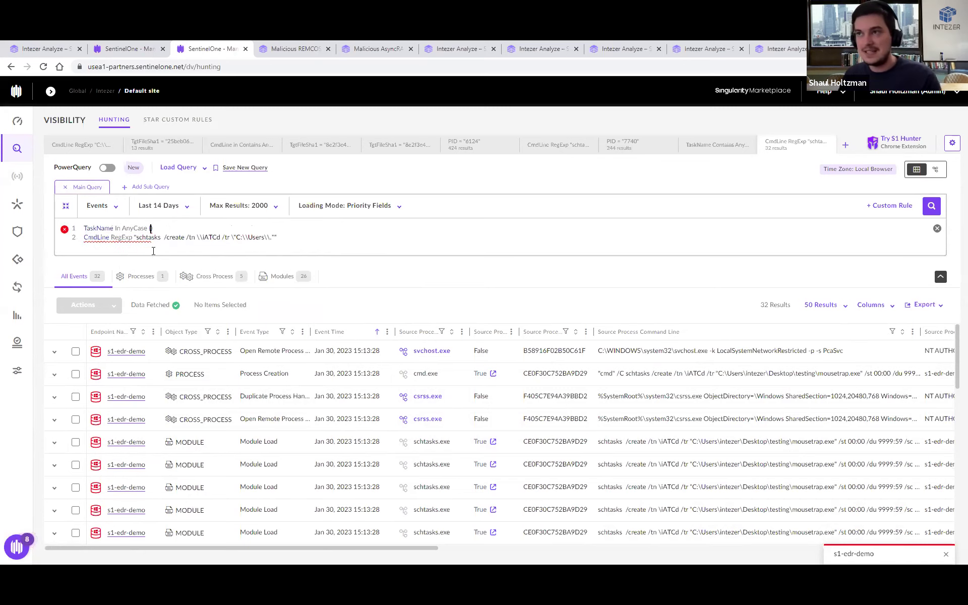
Step: Copy the task name from the command-line pattern into the TaskName condition as the quoted value "iATCd"
{"action": "left_click_drag", "start_coordinate": [201, 237], "coordinate": [224, 237]}
{"action": "key", "text": "ctrl+c"}
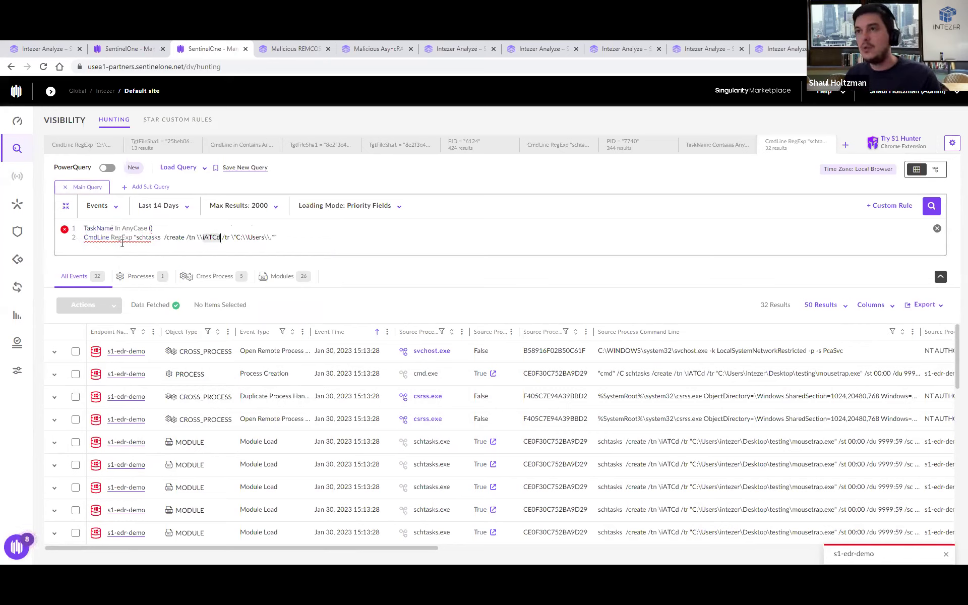
{"action": "left_click", "coordinate": [150, 228]}
{"action": "key", "text": "ctrl+v"}
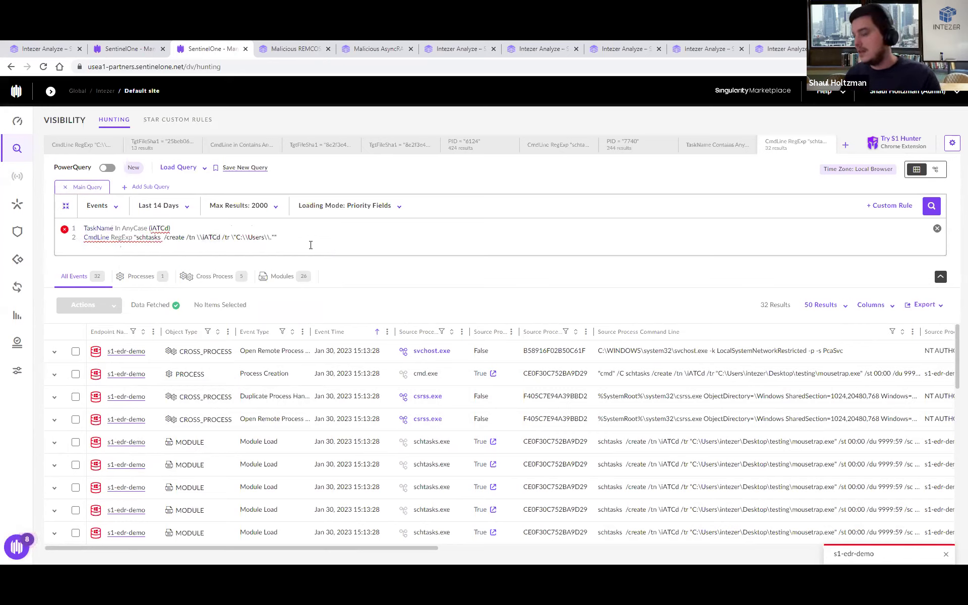
{"action": "type", "text": "\""}
{"action": "key", "text": "Left"}
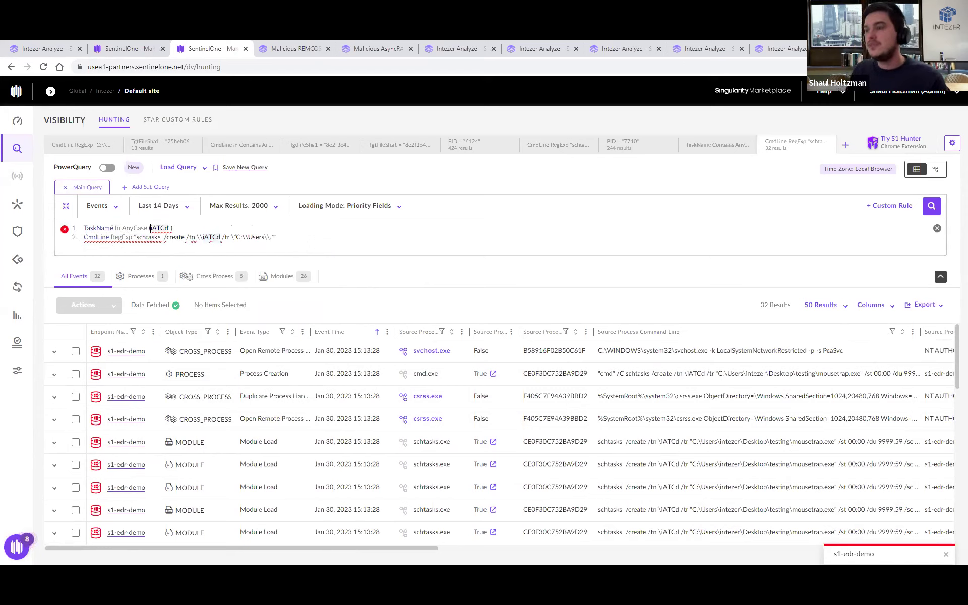
{"action": "type", "text": "\""}
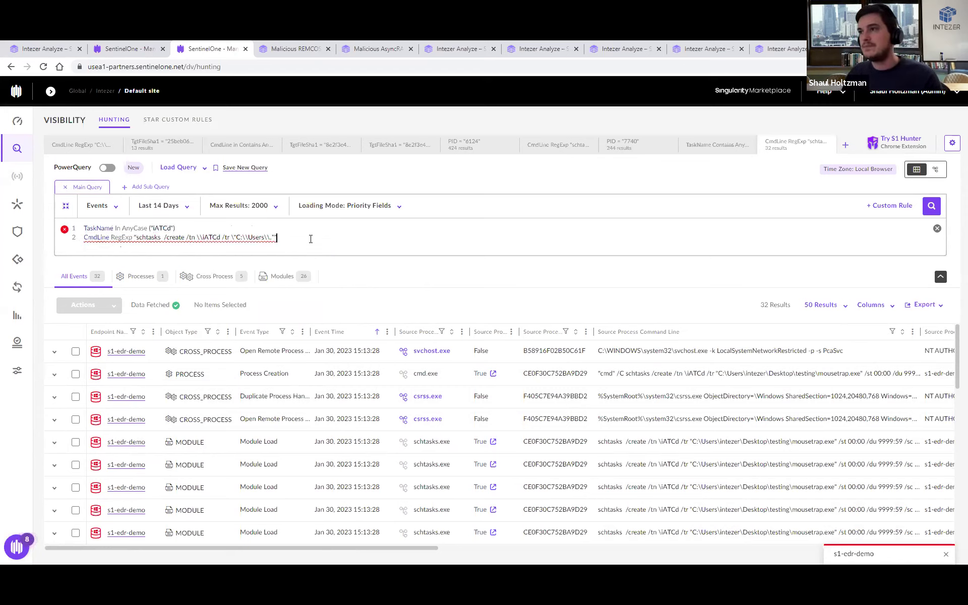
Step: Delete the CmdLine condition and run the hunt with only the TaskName condition
{"action": "left_click_drag", "start_coordinate": [311, 238], "coordinate": [63, 248]}
{"action": "key", "text": "BackSpace"}
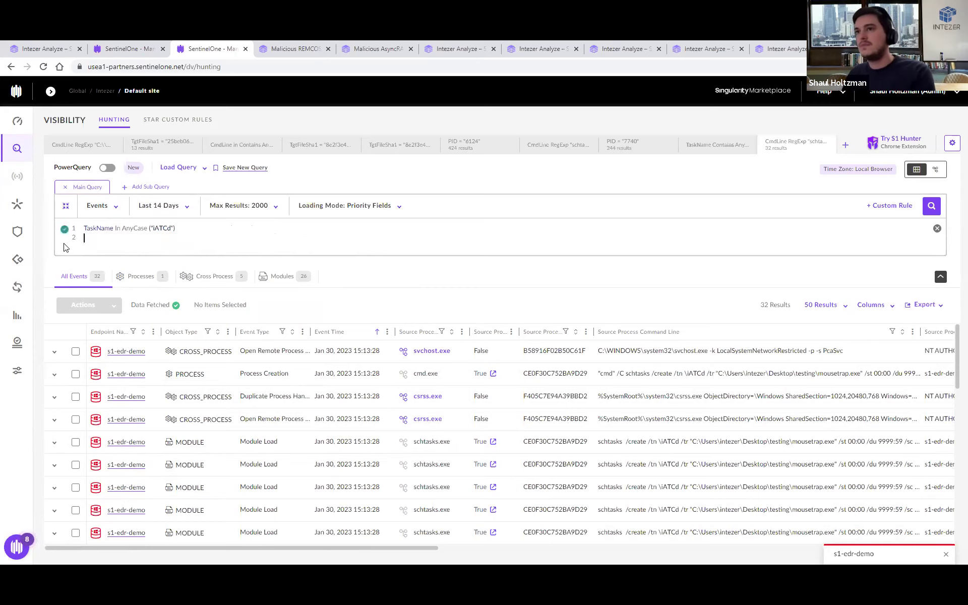
{"action": "key", "text": "BackSpace"}
{"action": "left_click", "coordinate": [931, 206]}
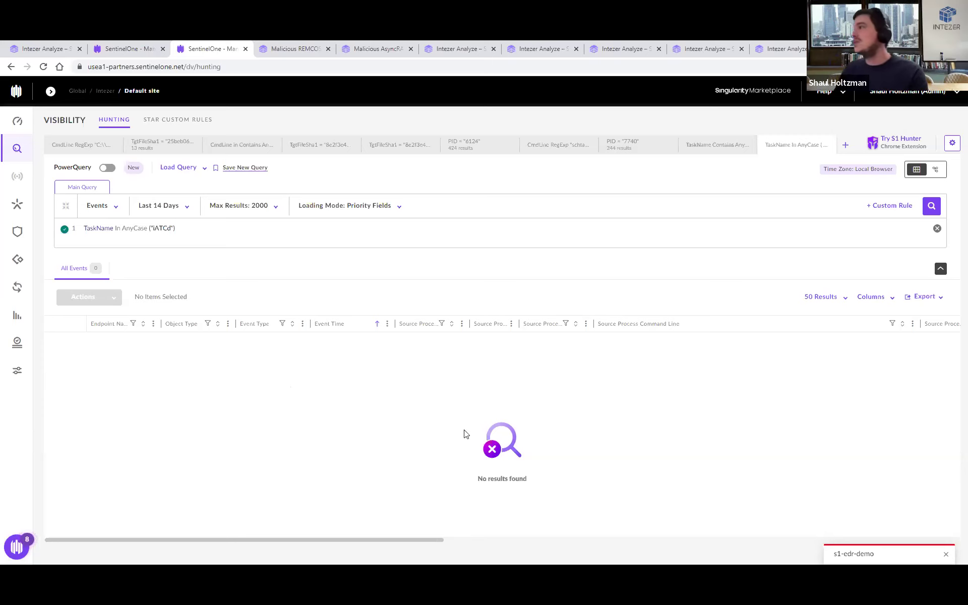
Step: Open the mousetrap.exe incident from the threats list and bring up the Run Script configuration for it
{"action": "left_click", "coordinate": [61, 230]}
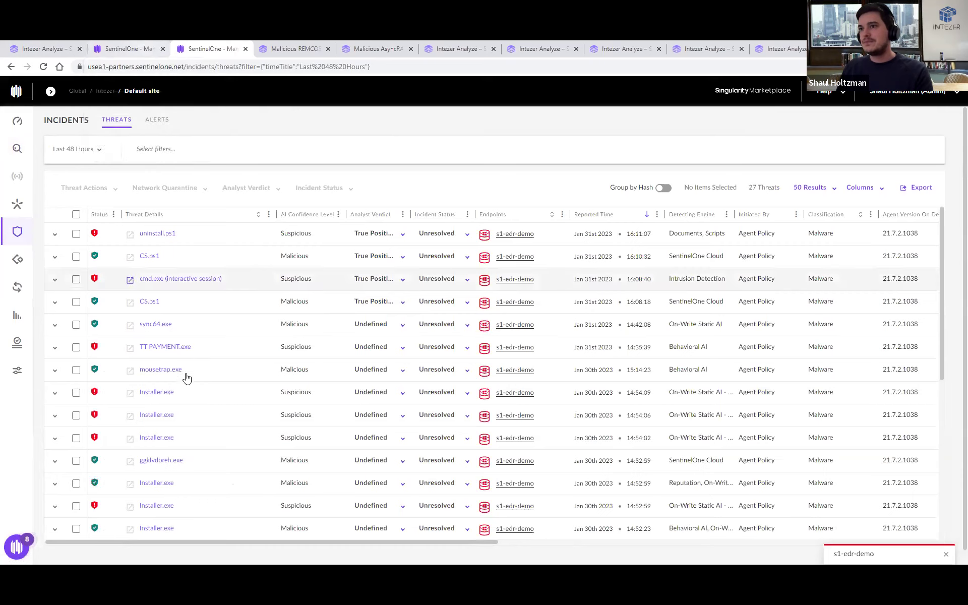
{"action": "scroll", "coordinate": [170, 372], "scroll_direction": "down", "scroll_amount": 1}
{"action": "left_click", "coordinate": [160, 339]}
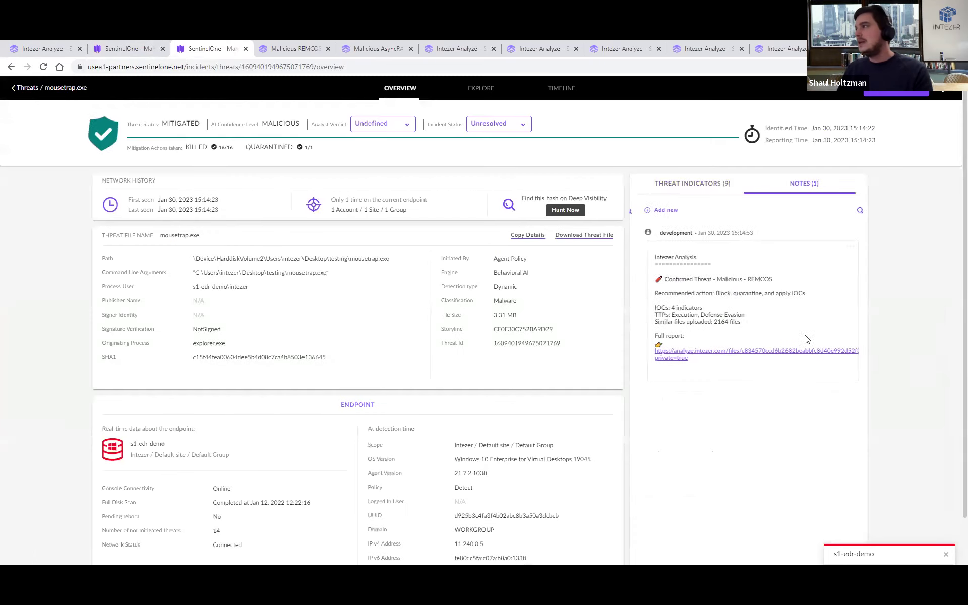
{"action": "left_click", "coordinate": [919, 93]}
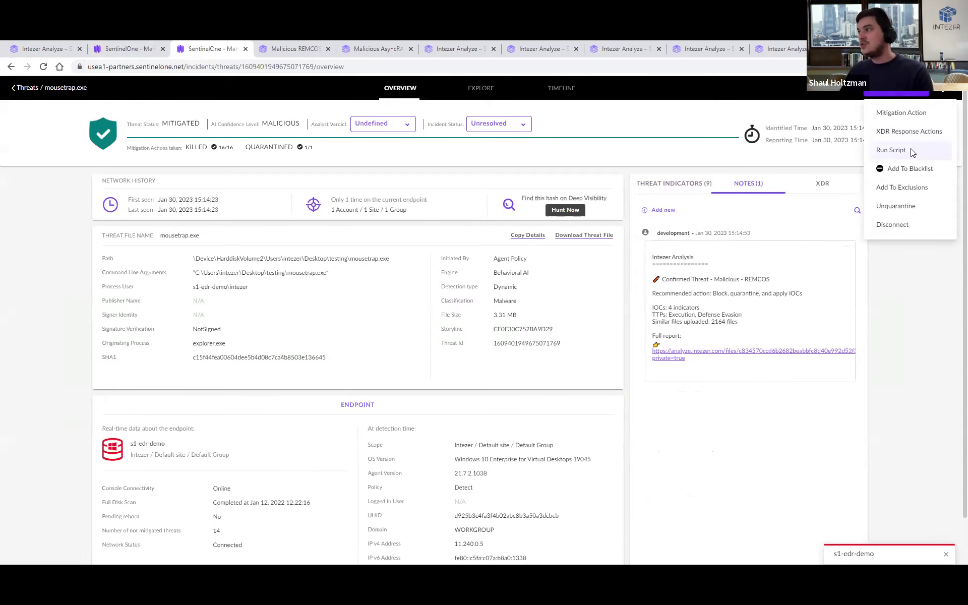
{"action": "left_click", "coordinate": [910, 150]}
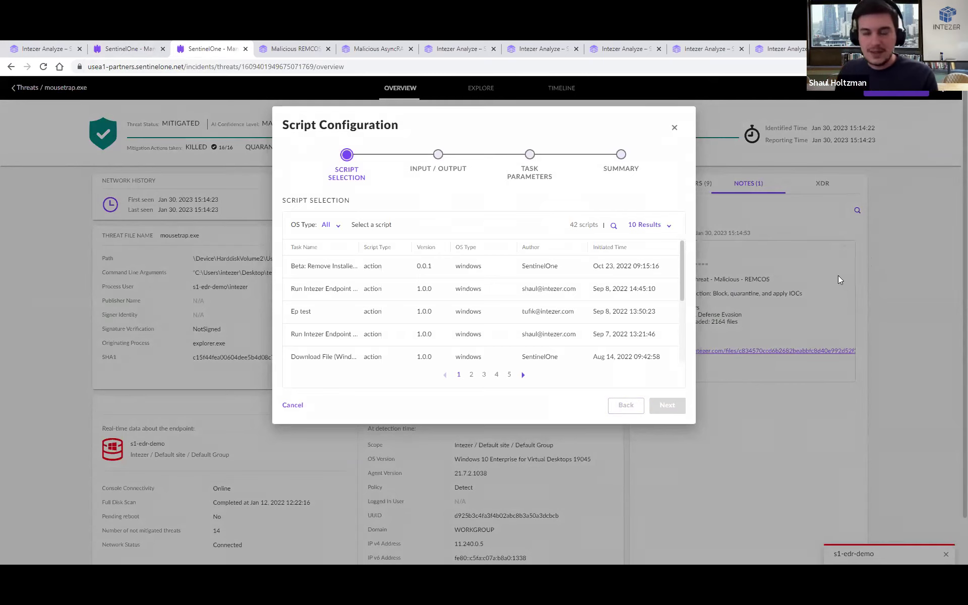
Step: Set up the Run Intezer Endpoint Scanner 2 script with no output handling, and leave the script configuration without running it
{"action": "left_click", "coordinate": [334, 289]}
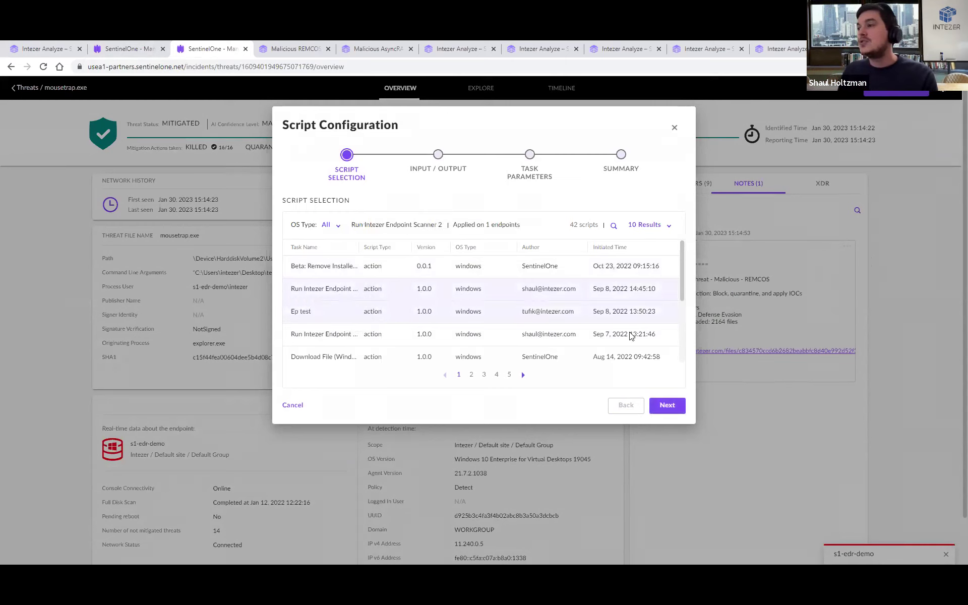
{"action": "left_click", "coordinate": [662, 403]}
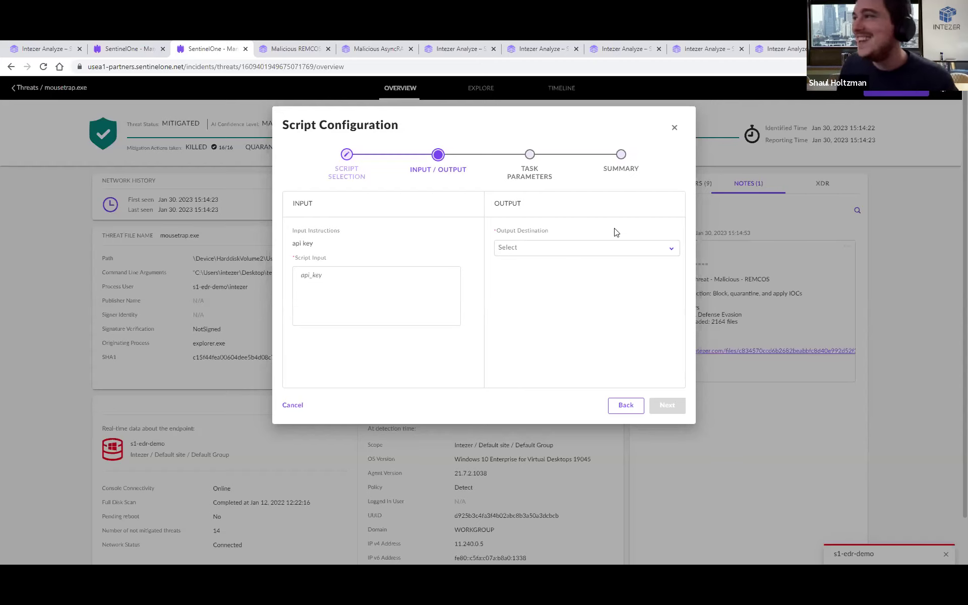
{"action": "left_click", "coordinate": [616, 247]}
{"action": "left_click", "coordinate": [568, 272]}
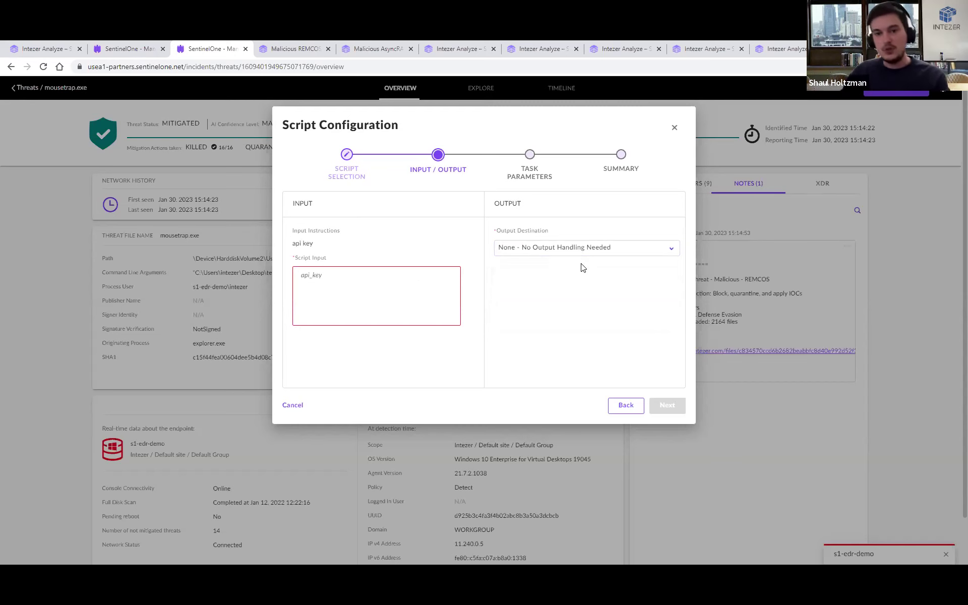
{"action": "key", "text": "Escape"}
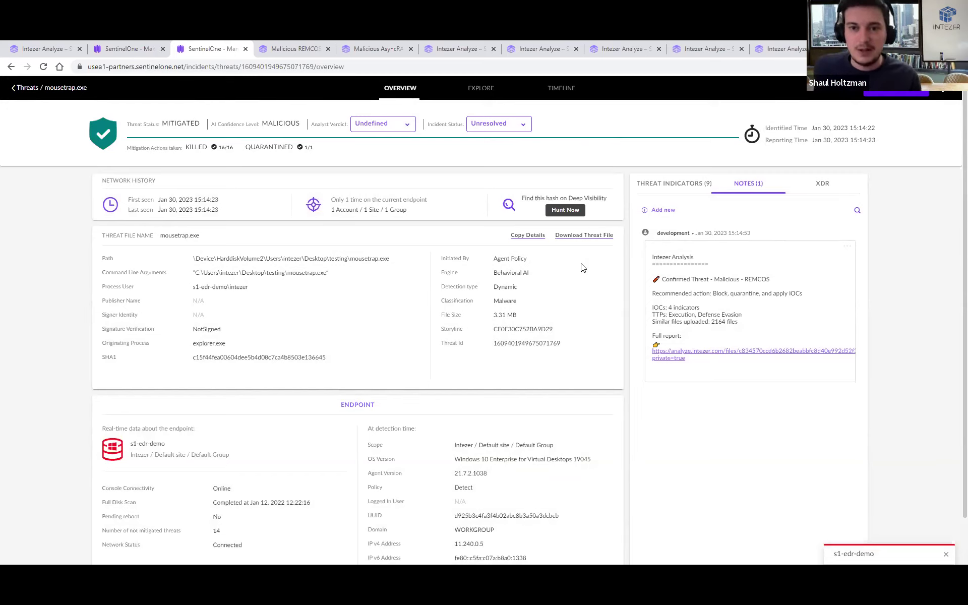
Step: Switch to Intezer Analyze and view the Genetic Analysis of the REMCOS report and of the AsyncRAT report
{"action": "left_click", "coordinate": [305, 42]}
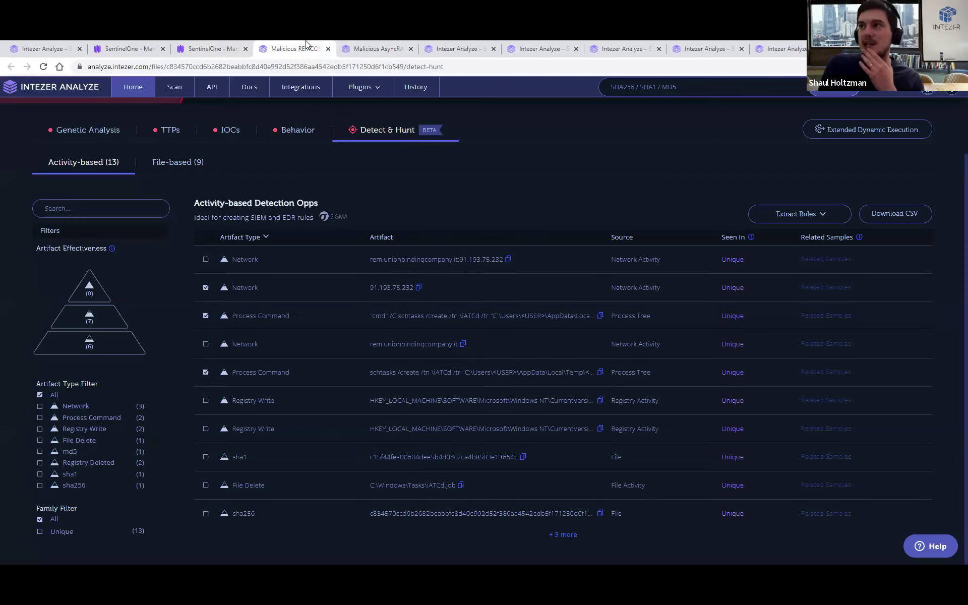
{"action": "scroll", "coordinate": [309, 256], "scroll_direction": "up", "scroll_amount": 2}
{"action": "left_click", "coordinate": [112, 197]}
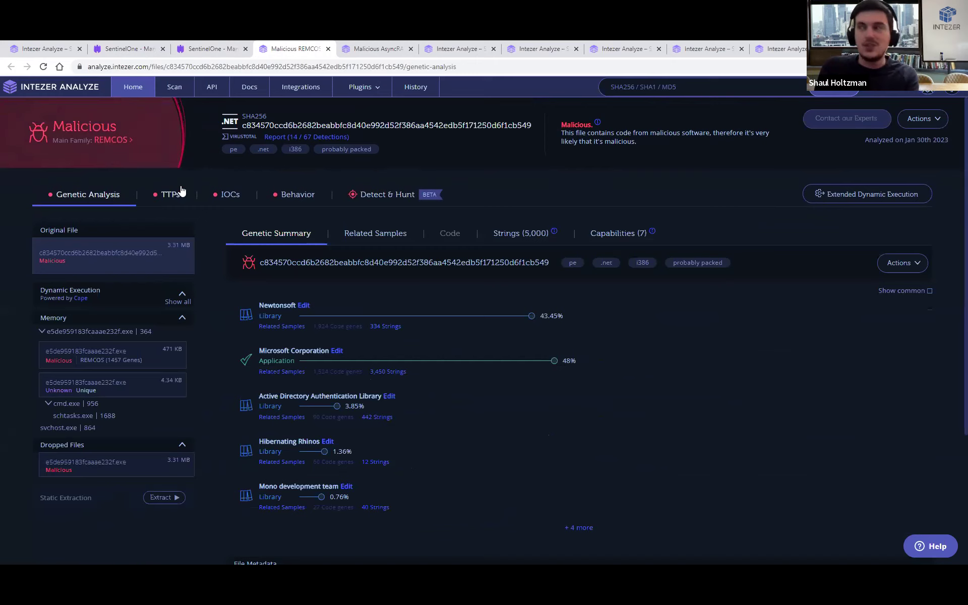
{"action": "left_click", "coordinate": [385, 44]}
{"action": "left_click", "coordinate": [108, 191]}
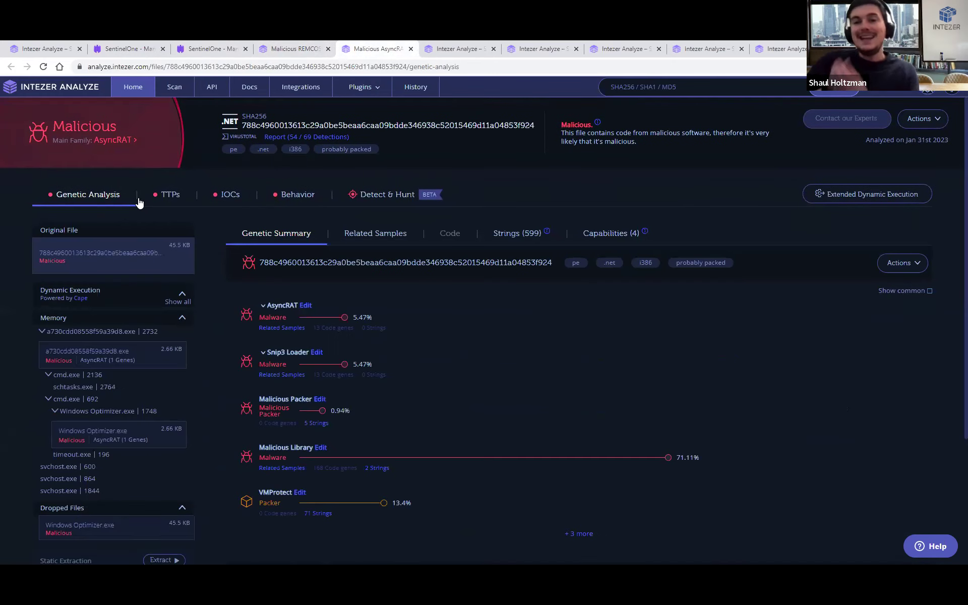
Step: Review the loaded modules in the No Threats endpoint scan, and open the Agent Tesla endpoint scan for comparison
{"action": "left_click", "coordinate": [469, 44]}
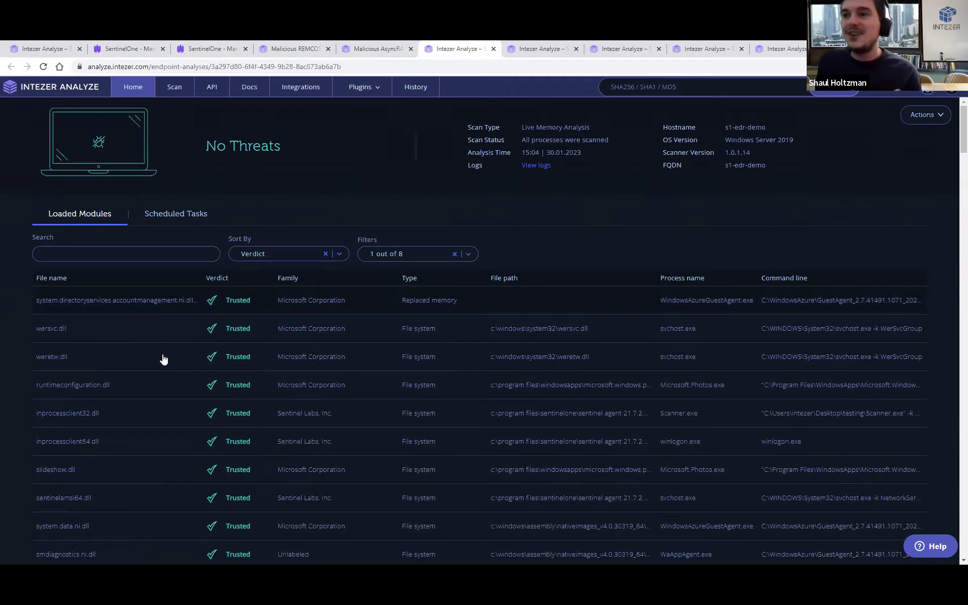
{"action": "scroll", "coordinate": [177, 275], "scroll_direction": "down", "scroll_amount": 10}
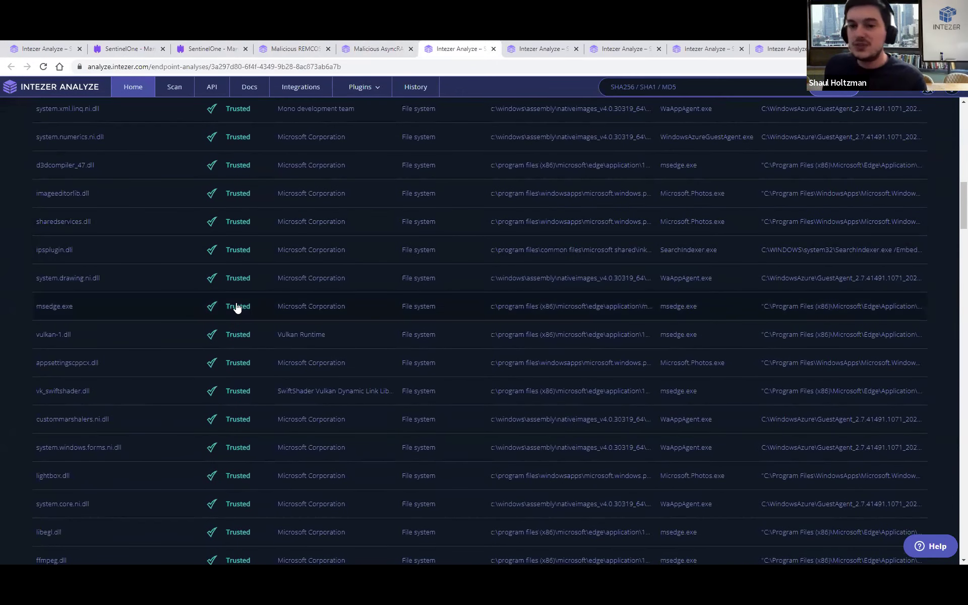
{"action": "scroll", "coordinate": [237, 308], "scroll_direction": "up", "scroll_amount": 5}
{"action": "scroll", "coordinate": [237, 308], "scroll_direction": "up", "scroll_amount": 8}
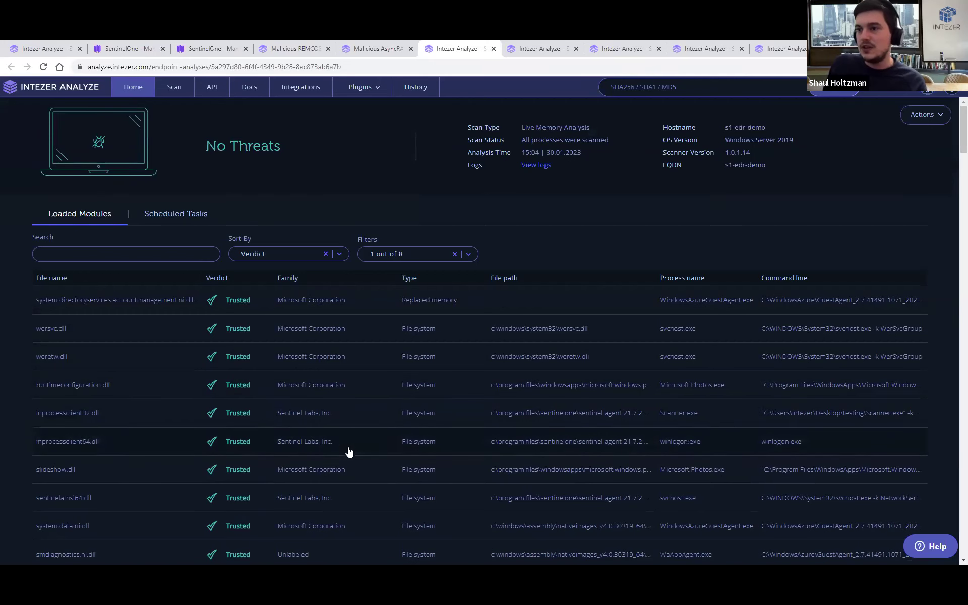
{"action": "left_click", "coordinate": [550, 49]}
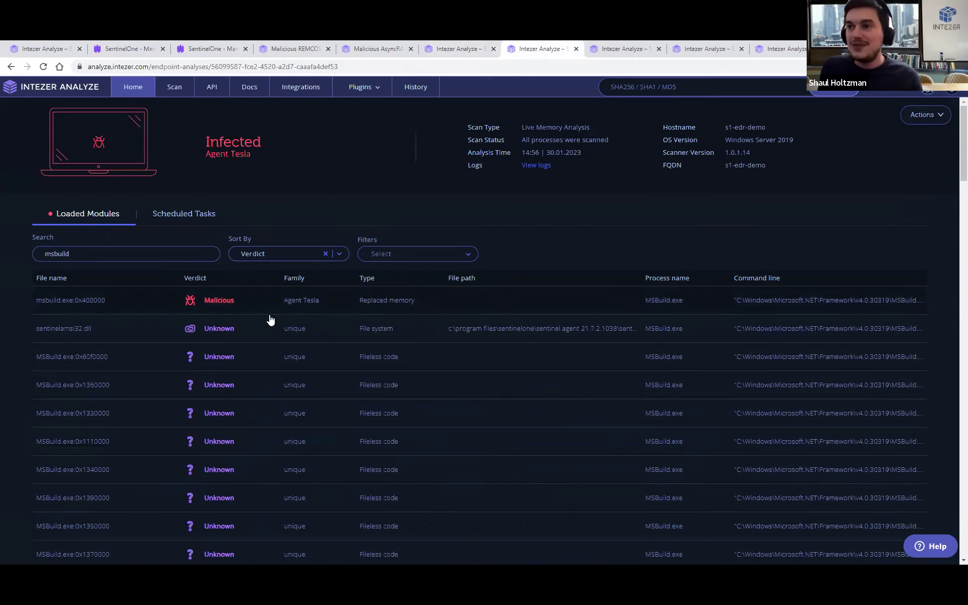
Step: In the REMCOS endpoint scan, inspect the file details and process tree of mousetrap.exe and its replaced-memory module
{"action": "left_click", "coordinate": [640, 50]}
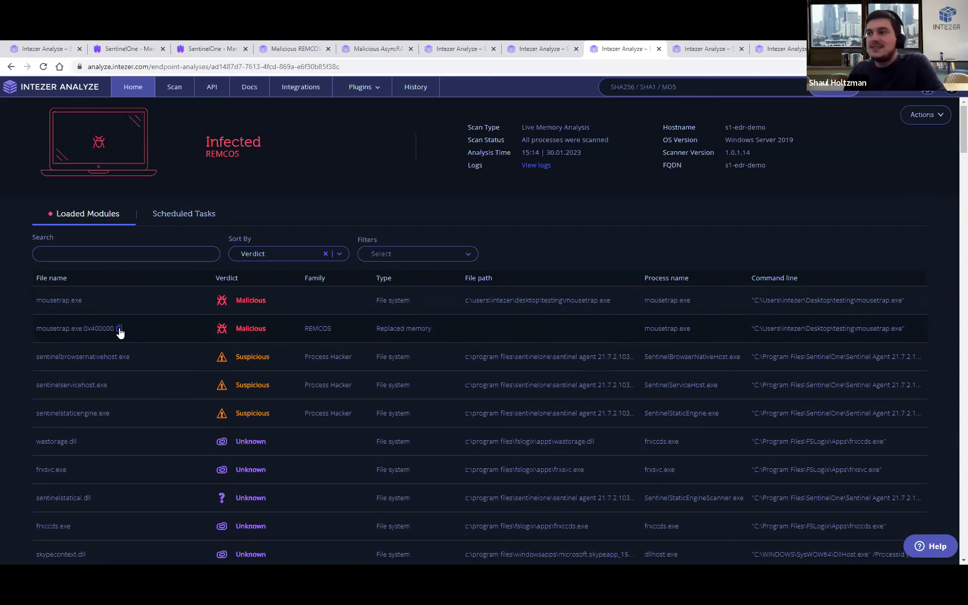
{"action": "left_click", "coordinate": [361, 295]}
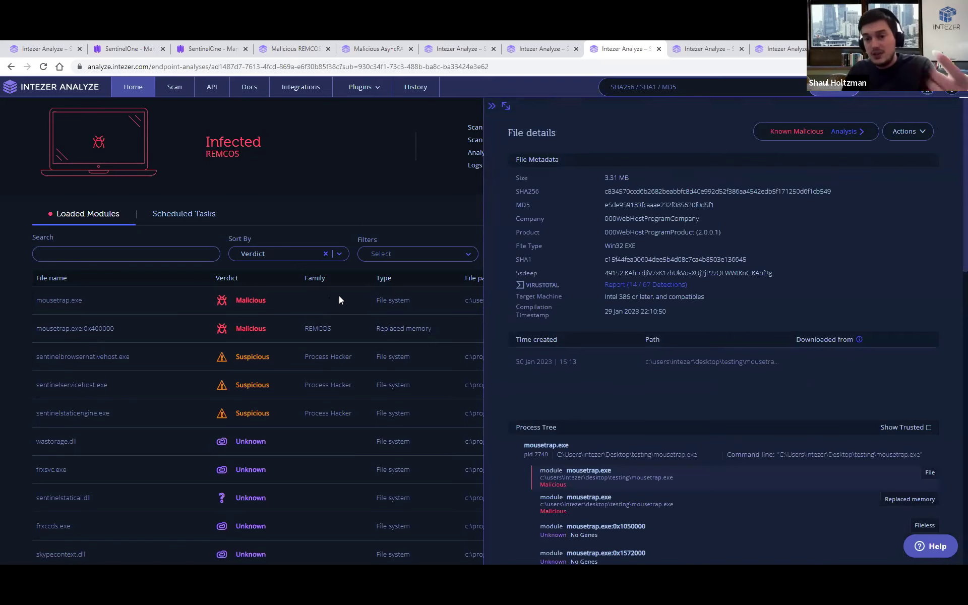
{"action": "left_click", "coordinate": [365, 329]}
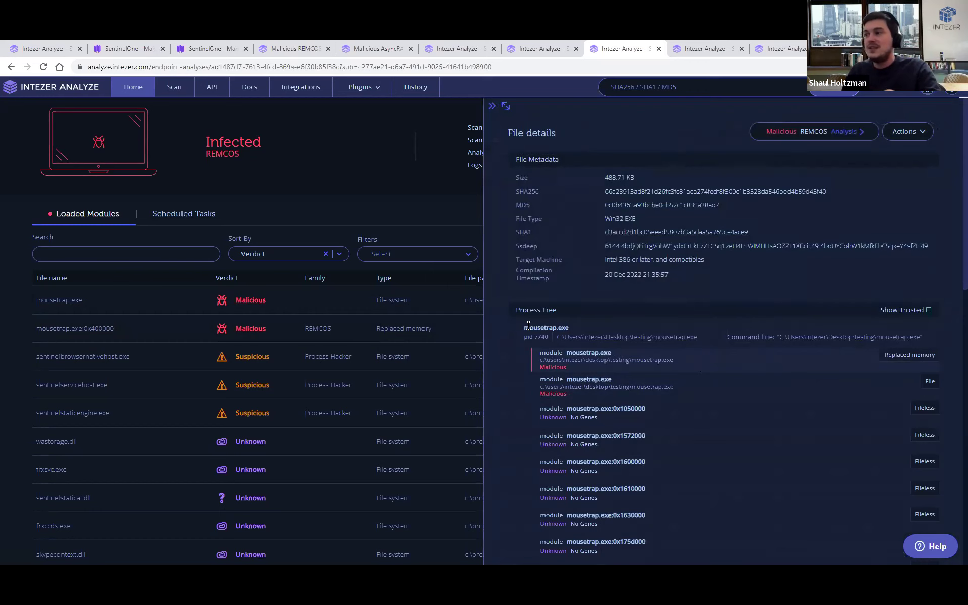
{"action": "left_click_drag", "start_coordinate": [529, 337], "coordinate": [562, 339]}
{"action": "scroll", "coordinate": [573, 356], "scroll_direction": "down", "scroll_amount": 3}
{"action": "scroll", "coordinate": [573, 356], "scroll_direction": "up", "scroll_amount": 3}
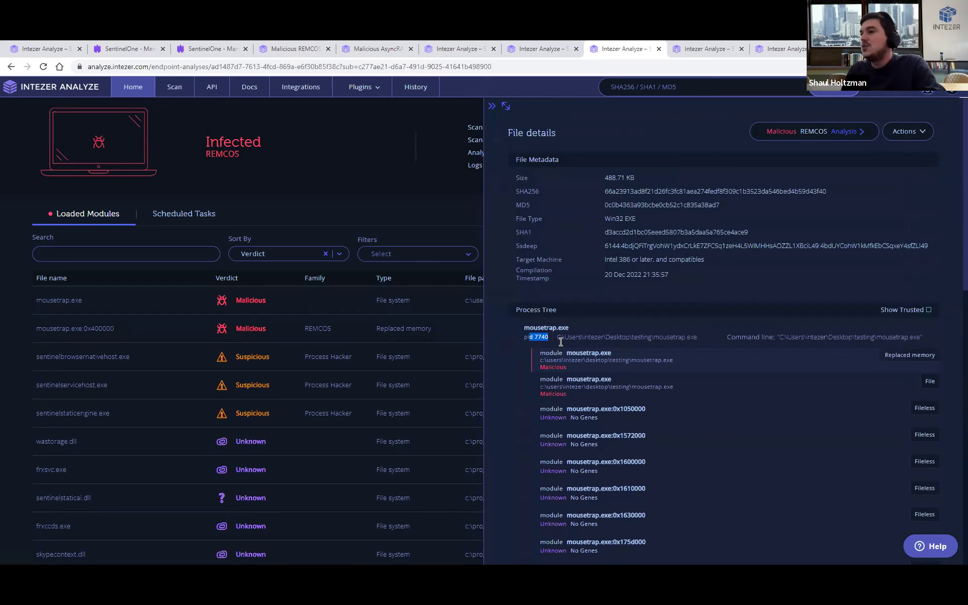
{"action": "left_click", "coordinate": [472, 224]}
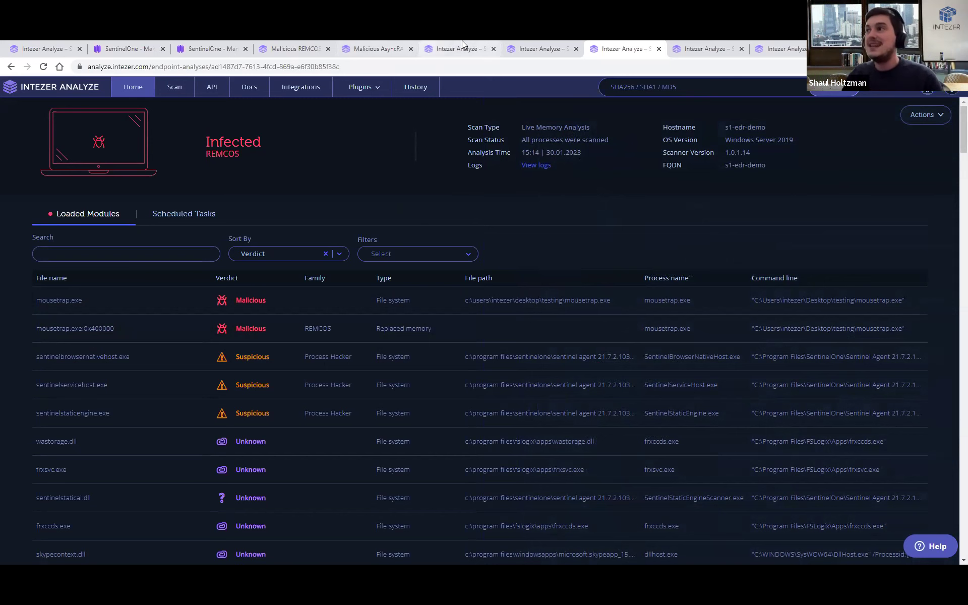
Step: Search the scheduled tasks of the REMCOS endpoint scan for "mouse", and clear the search
{"action": "left_click", "coordinate": [540, 48]}
{"action": "left_click", "coordinate": [487, 45]}
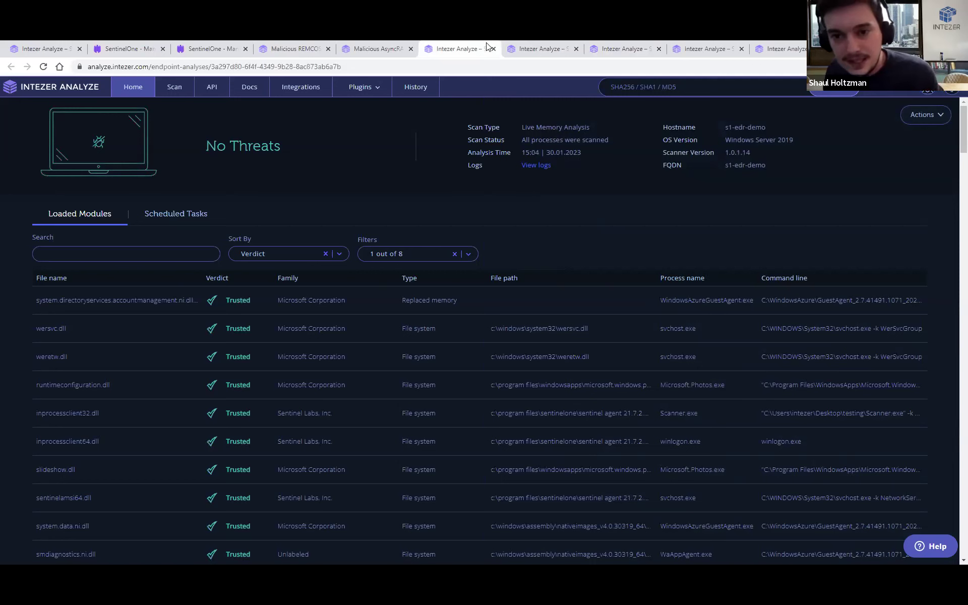
{"action": "left_click", "coordinate": [629, 44]}
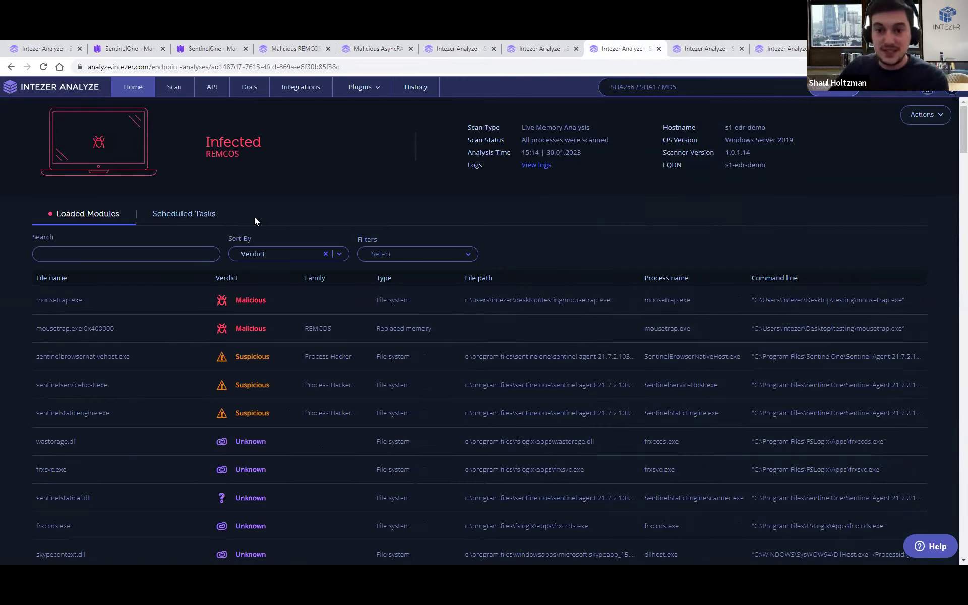
{"action": "left_click", "coordinate": [195, 217]}
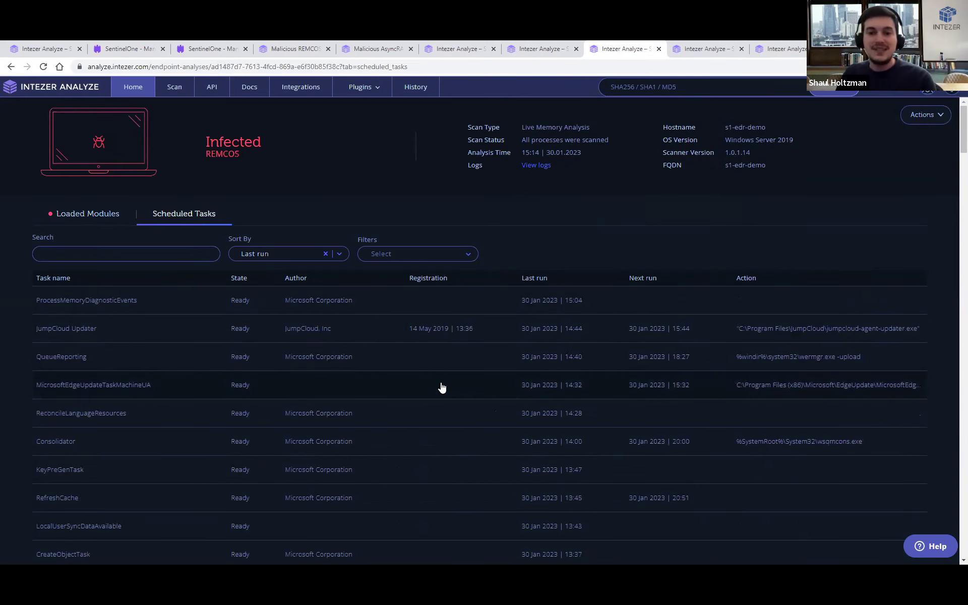
{"action": "left_click", "coordinate": [192, 247]}
{"action": "type", "text": "mouse"}
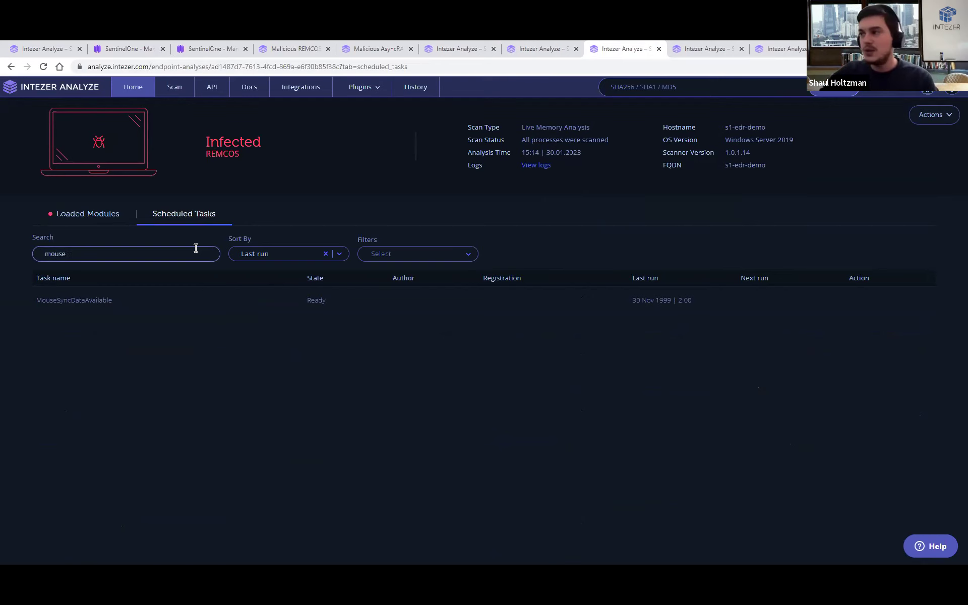
{"action": "key", "text": "BackSpace"}
{"action": "key", "text": "BackSpace"}
{"action": "key", "text": "BackSpace"}
{"action": "key", "text": "BackSpace"}
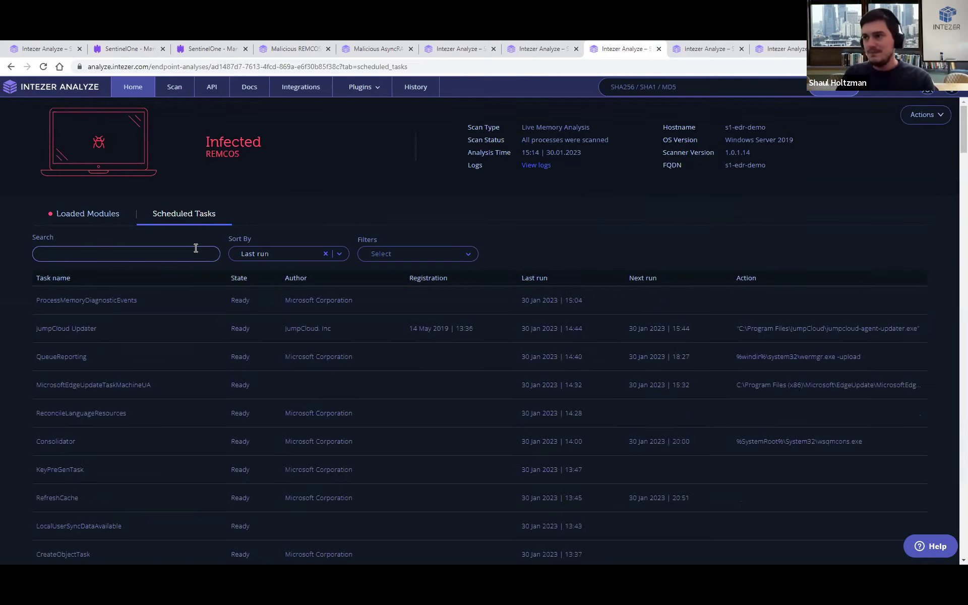
Step: Sort the scheduled tasks by Registration, review them, and return to the loaded modules
{"action": "left_click", "coordinate": [296, 258]}
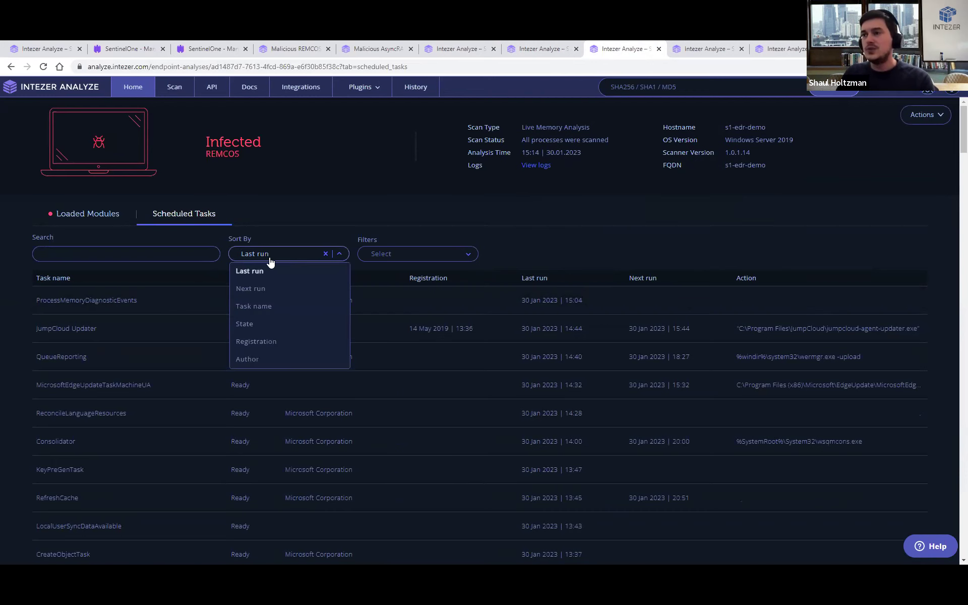
{"action": "left_click", "coordinate": [262, 346]}
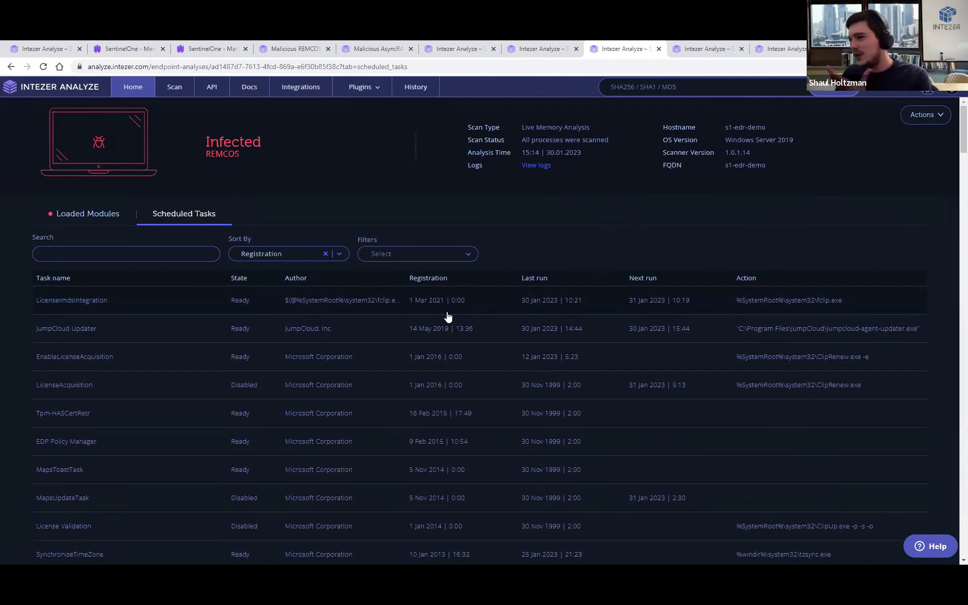
{"action": "scroll", "coordinate": [484, 302], "scroll_direction": "down", "scroll_amount": 15}
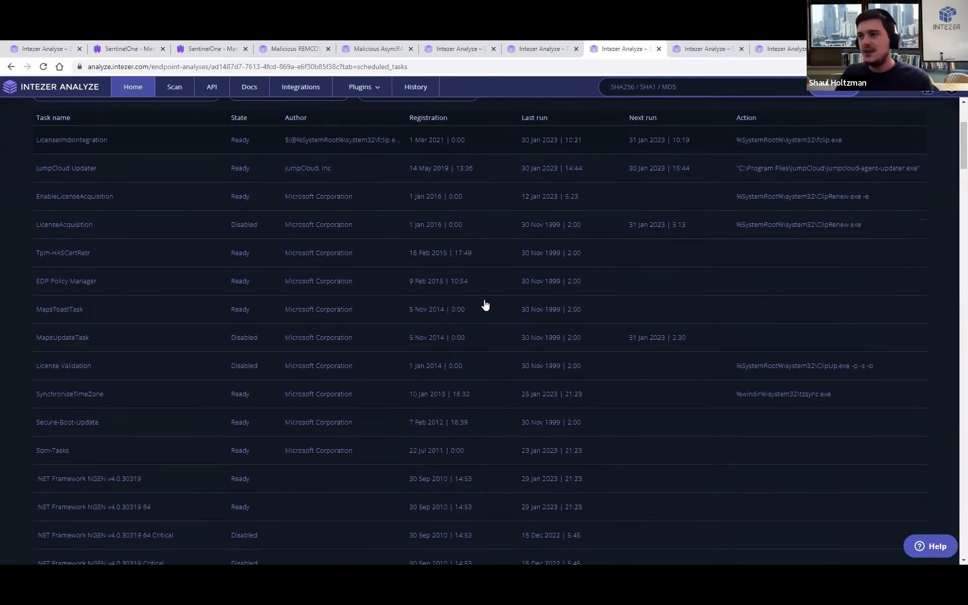
{"action": "scroll", "coordinate": [488, 284], "scroll_direction": "up", "scroll_amount": 15}
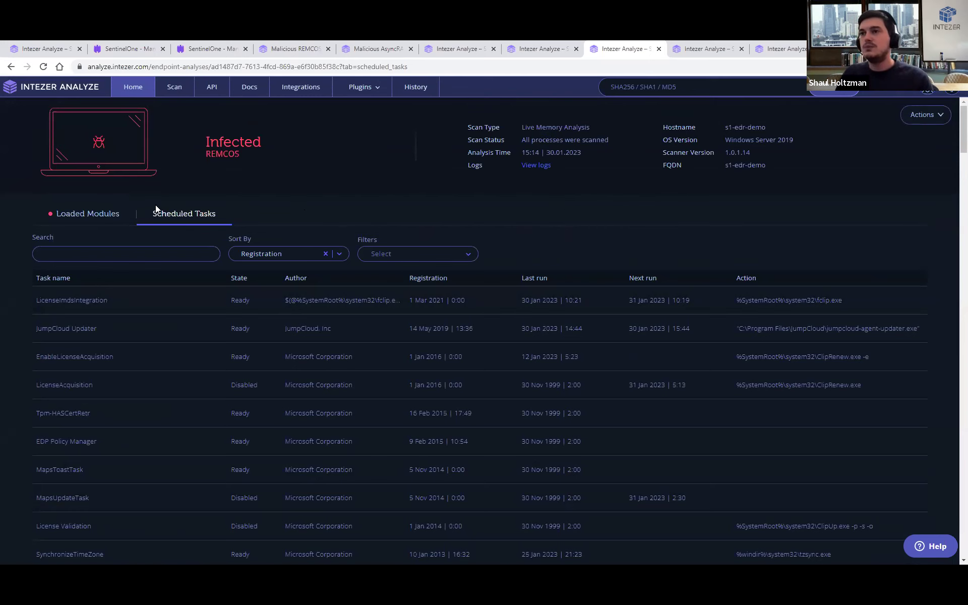
{"action": "left_click", "coordinate": [108, 219]}
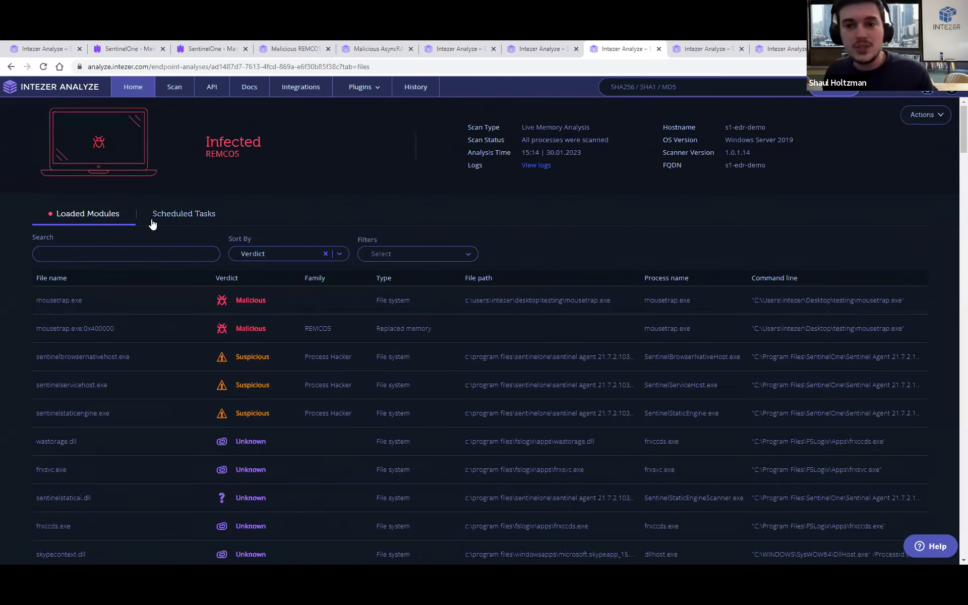
Step: In the Agent Tesla endpoint scan, examine the malicious msbuild.exe module's file details and its MSBuild.exe process tree entry
{"action": "left_click", "coordinate": [565, 50]}
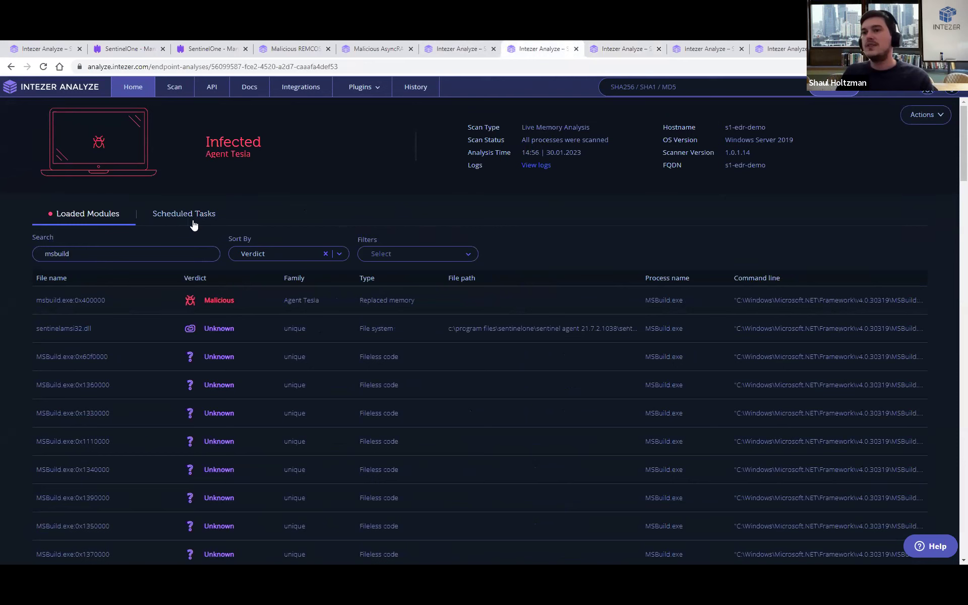
{"action": "left_click", "coordinate": [182, 307]}
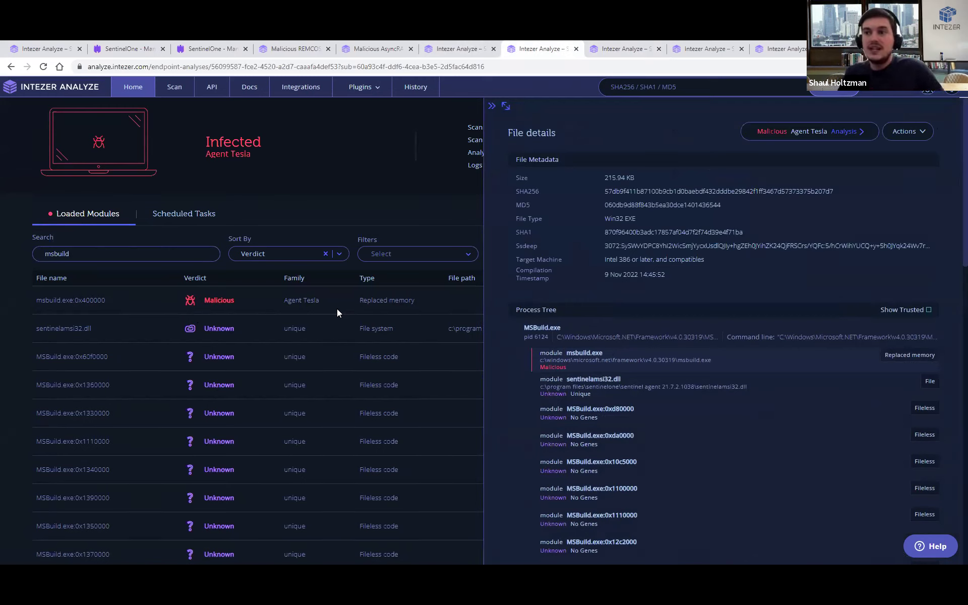
{"action": "left_click_drag", "start_coordinate": [524, 329], "coordinate": [558, 329]}
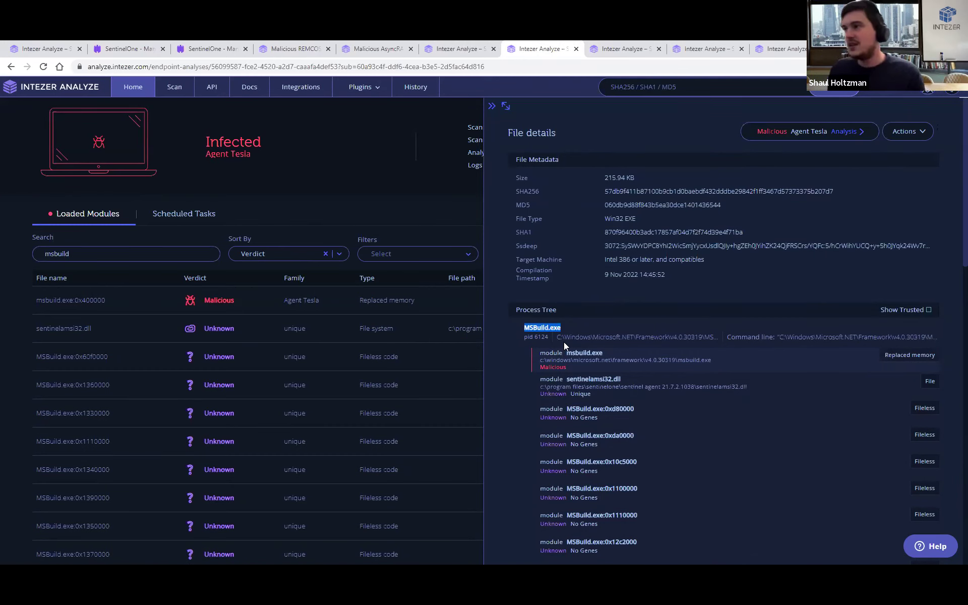
{"action": "left_click", "coordinate": [471, 207]}
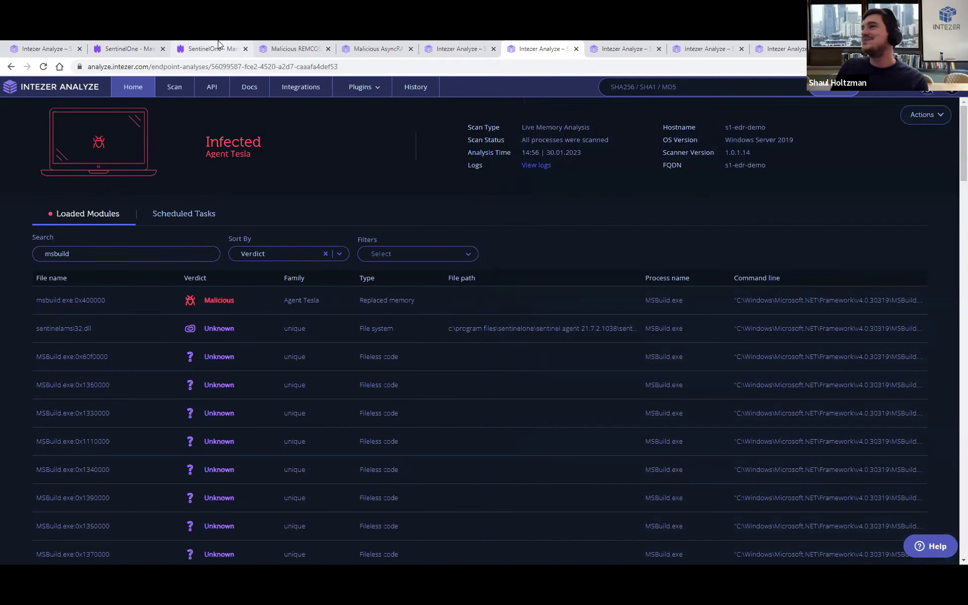
Step: Return from the mousetrap.exe incident to the SentinelOne threats list, and switch to the Intezer Detection & Response dashboard
{"action": "left_click", "coordinate": [130, 48]}
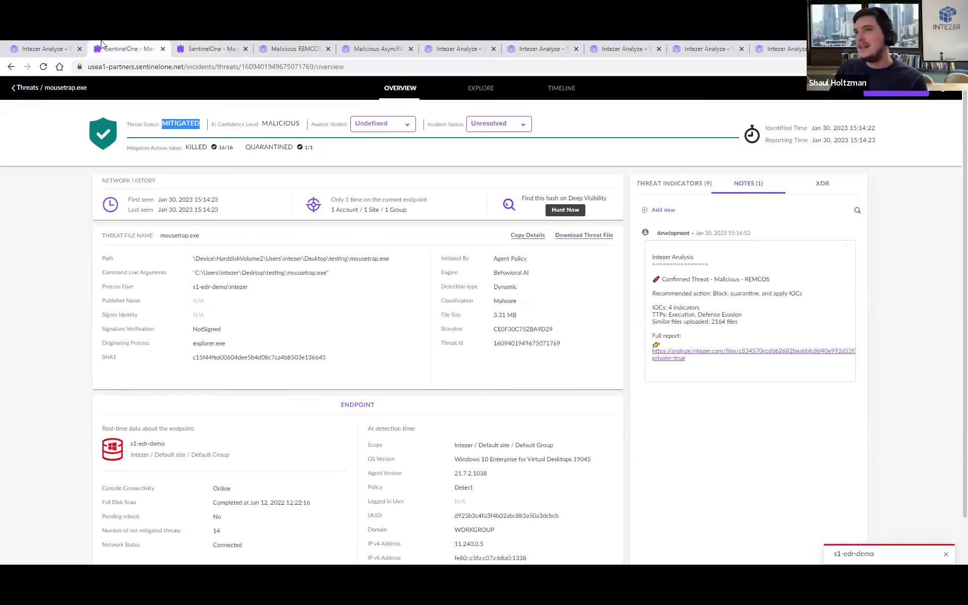
{"action": "left_click", "coordinate": [58, 47]}
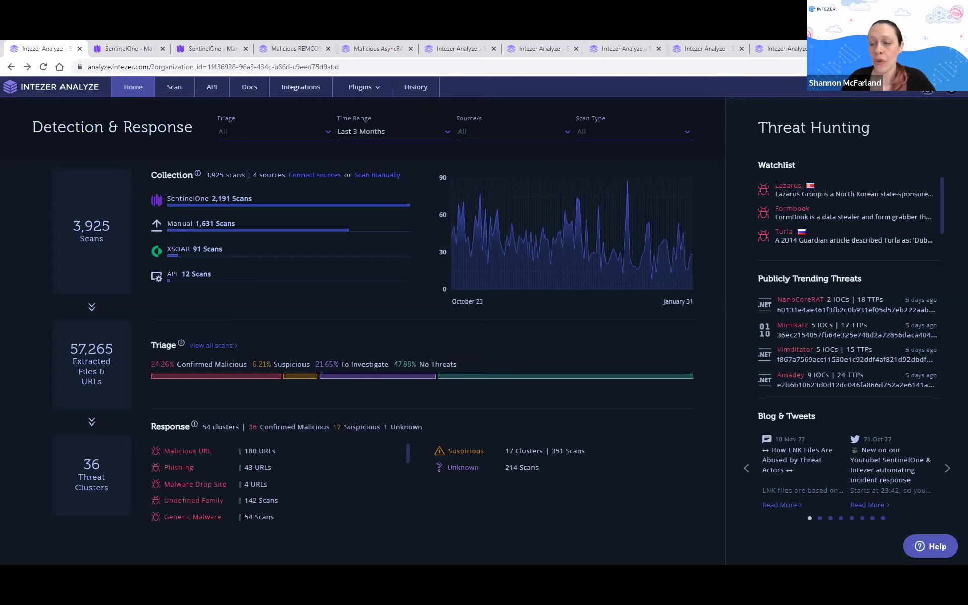
{"action": "left_click", "coordinate": [116, 51]}
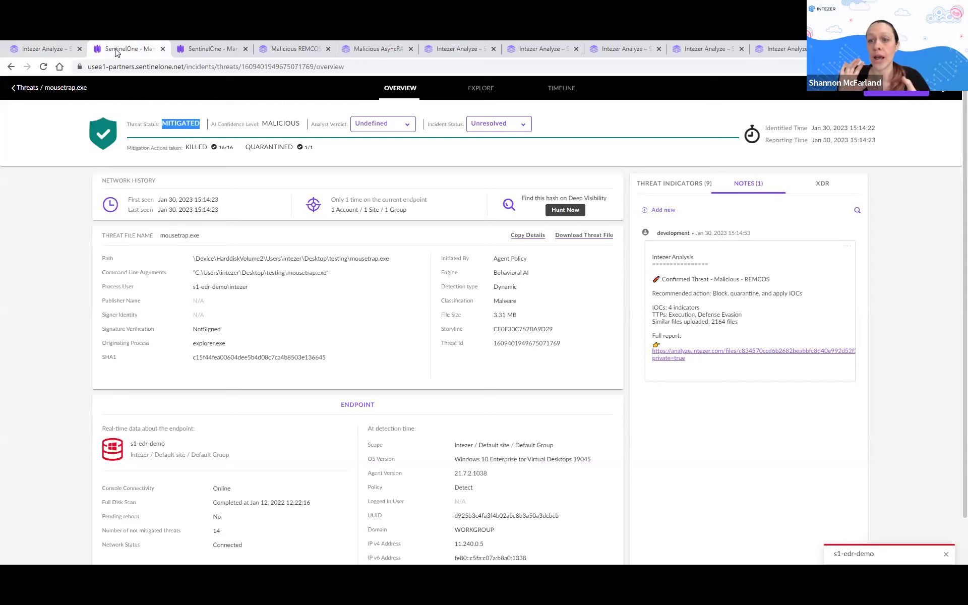
{"action": "left_click", "coordinate": [23, 87]}
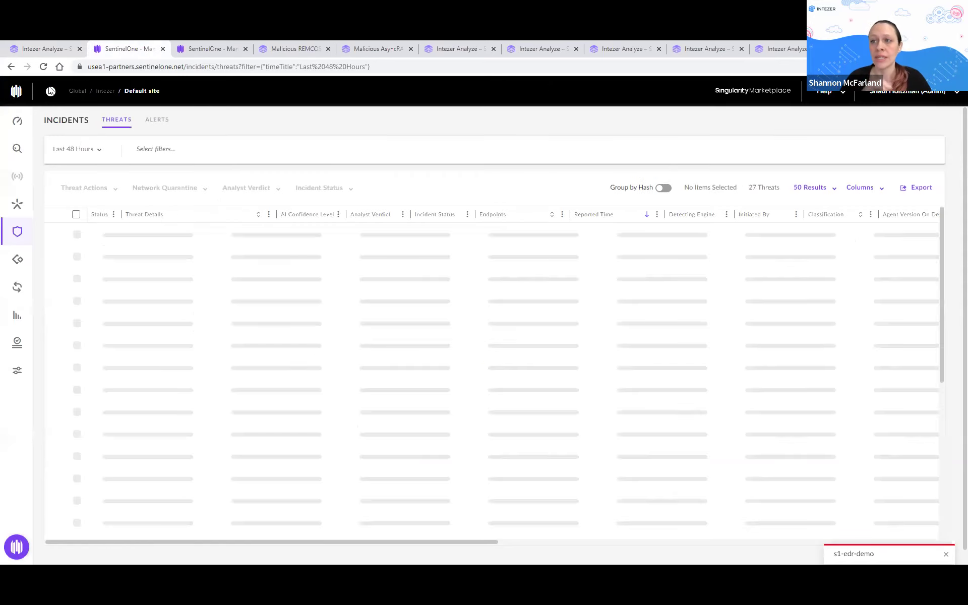
{"action": "left_click", "coordinate": [53, 44]}
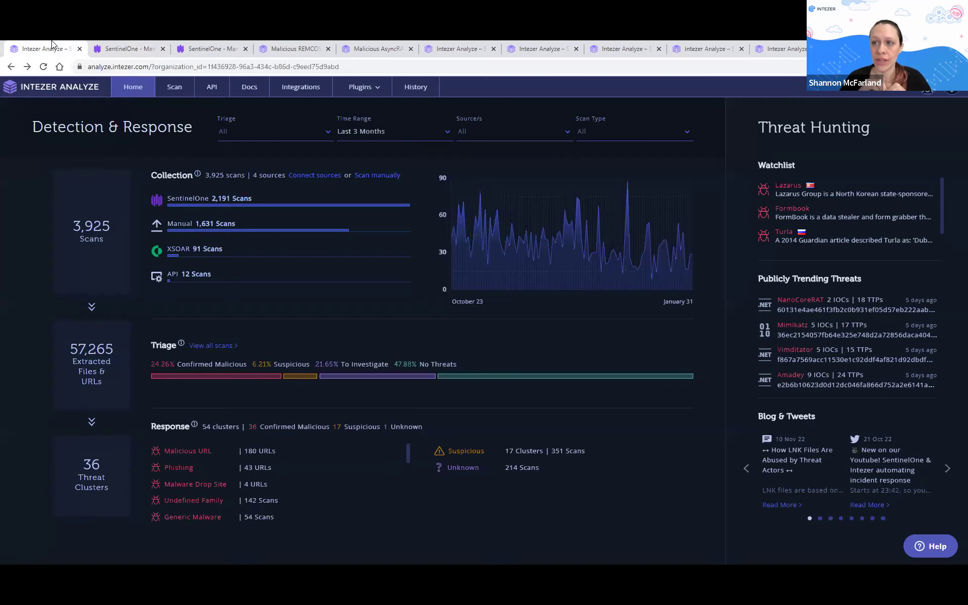